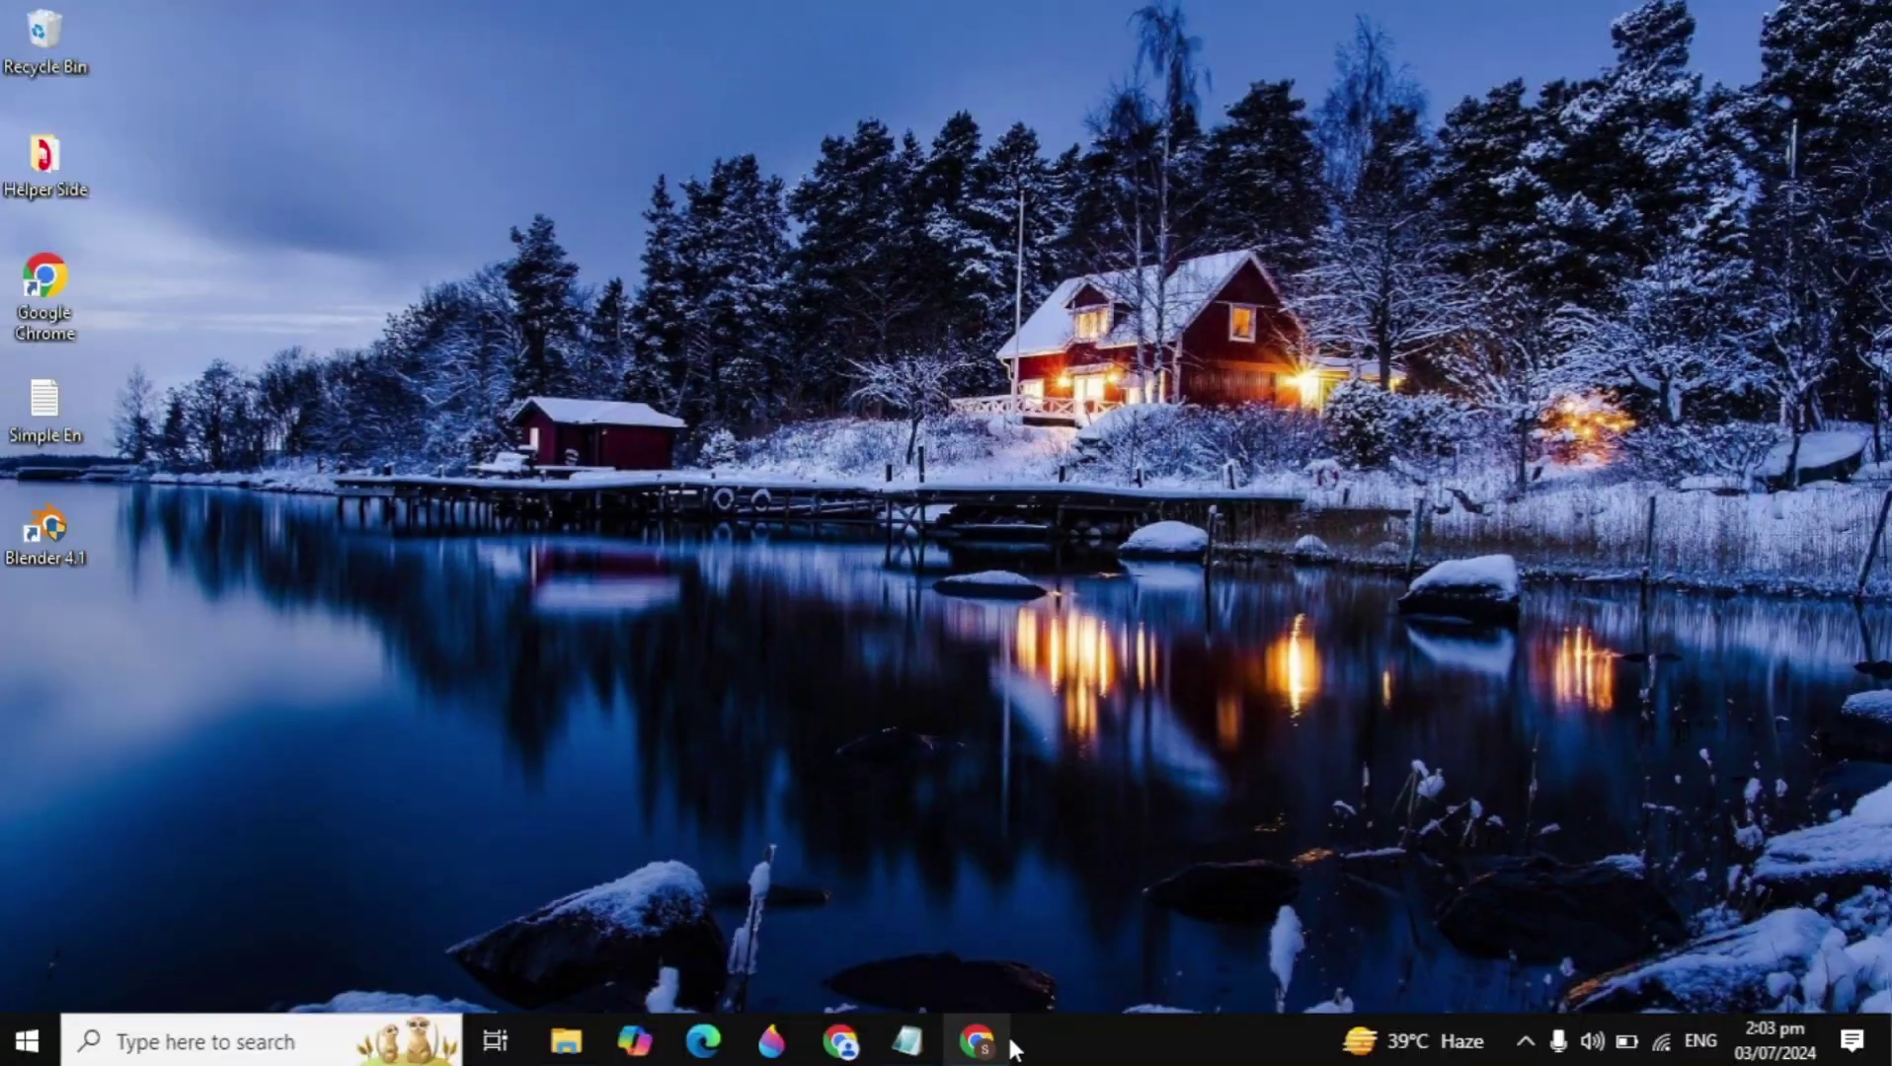
# In Chrome, search Google for 'dll files' and open the DLL-files.com result
pyautogui.click(976, 1039)
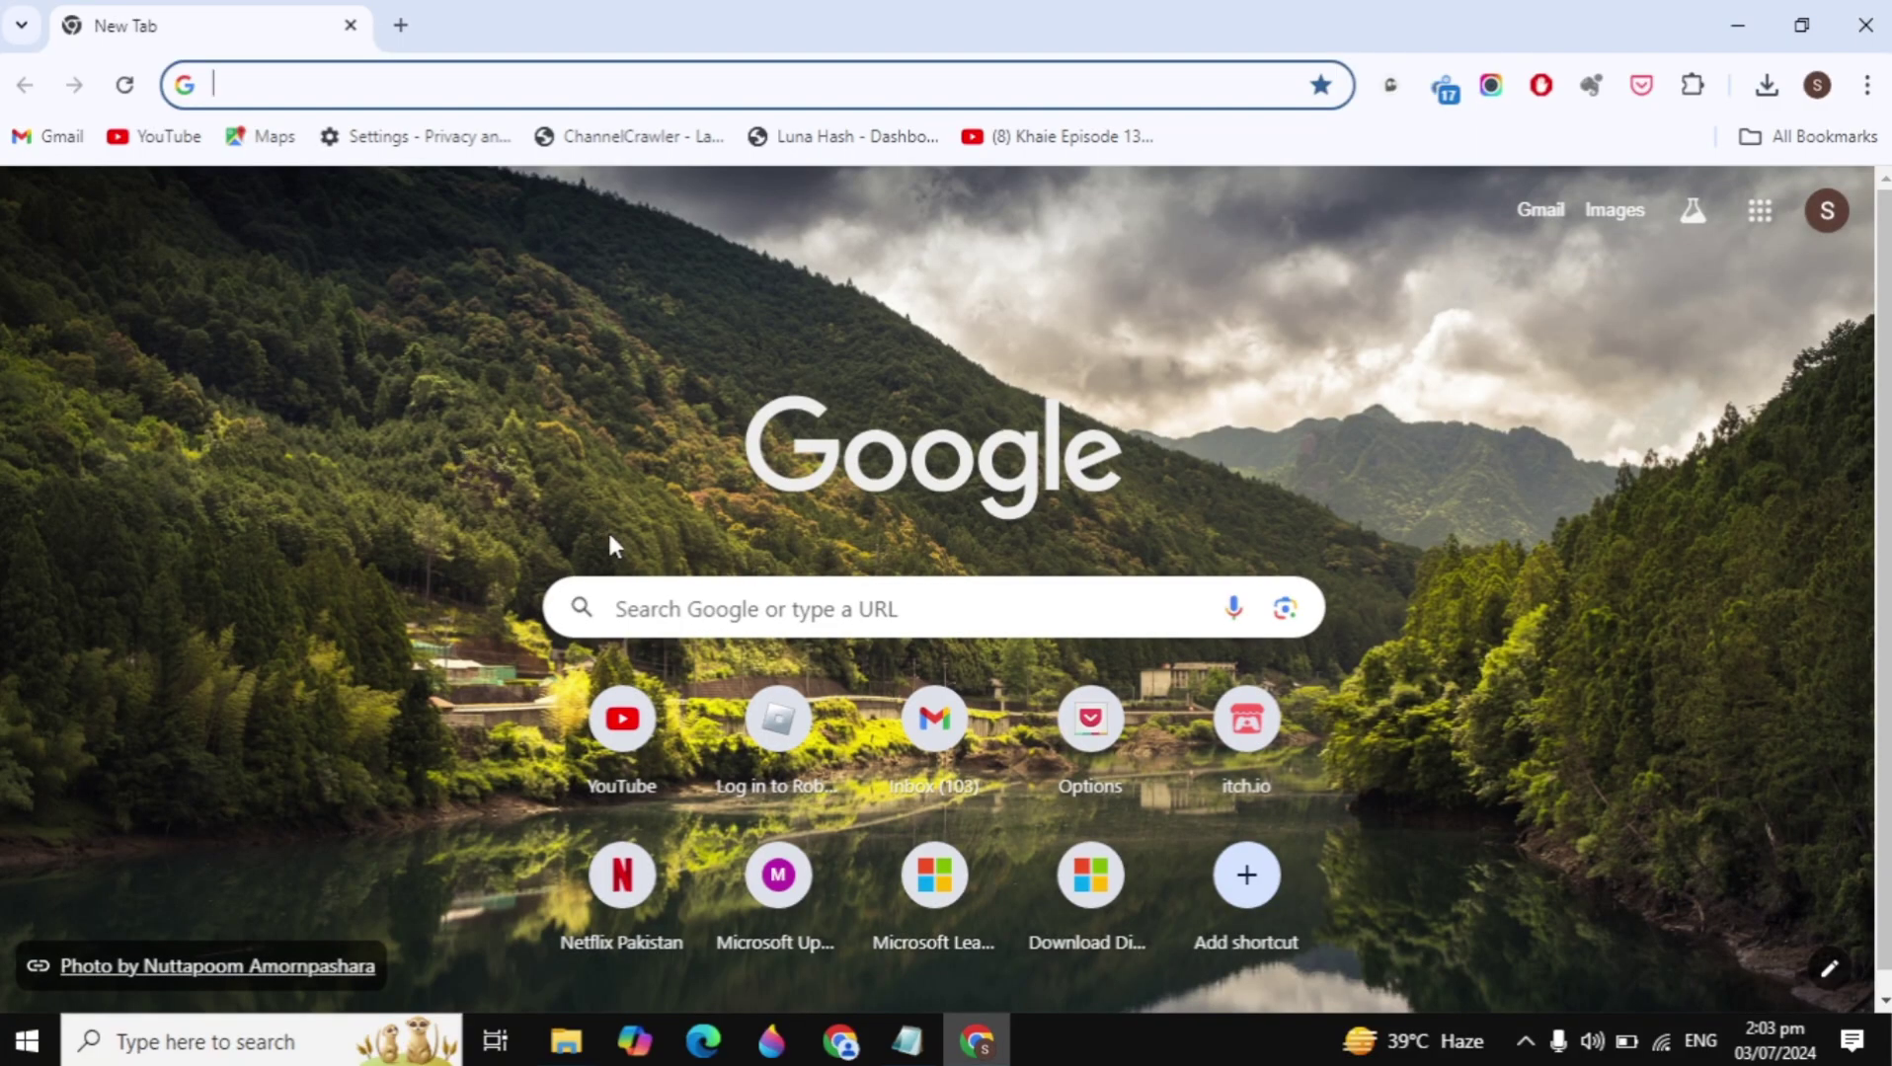
pyautogui.click(872, 622)
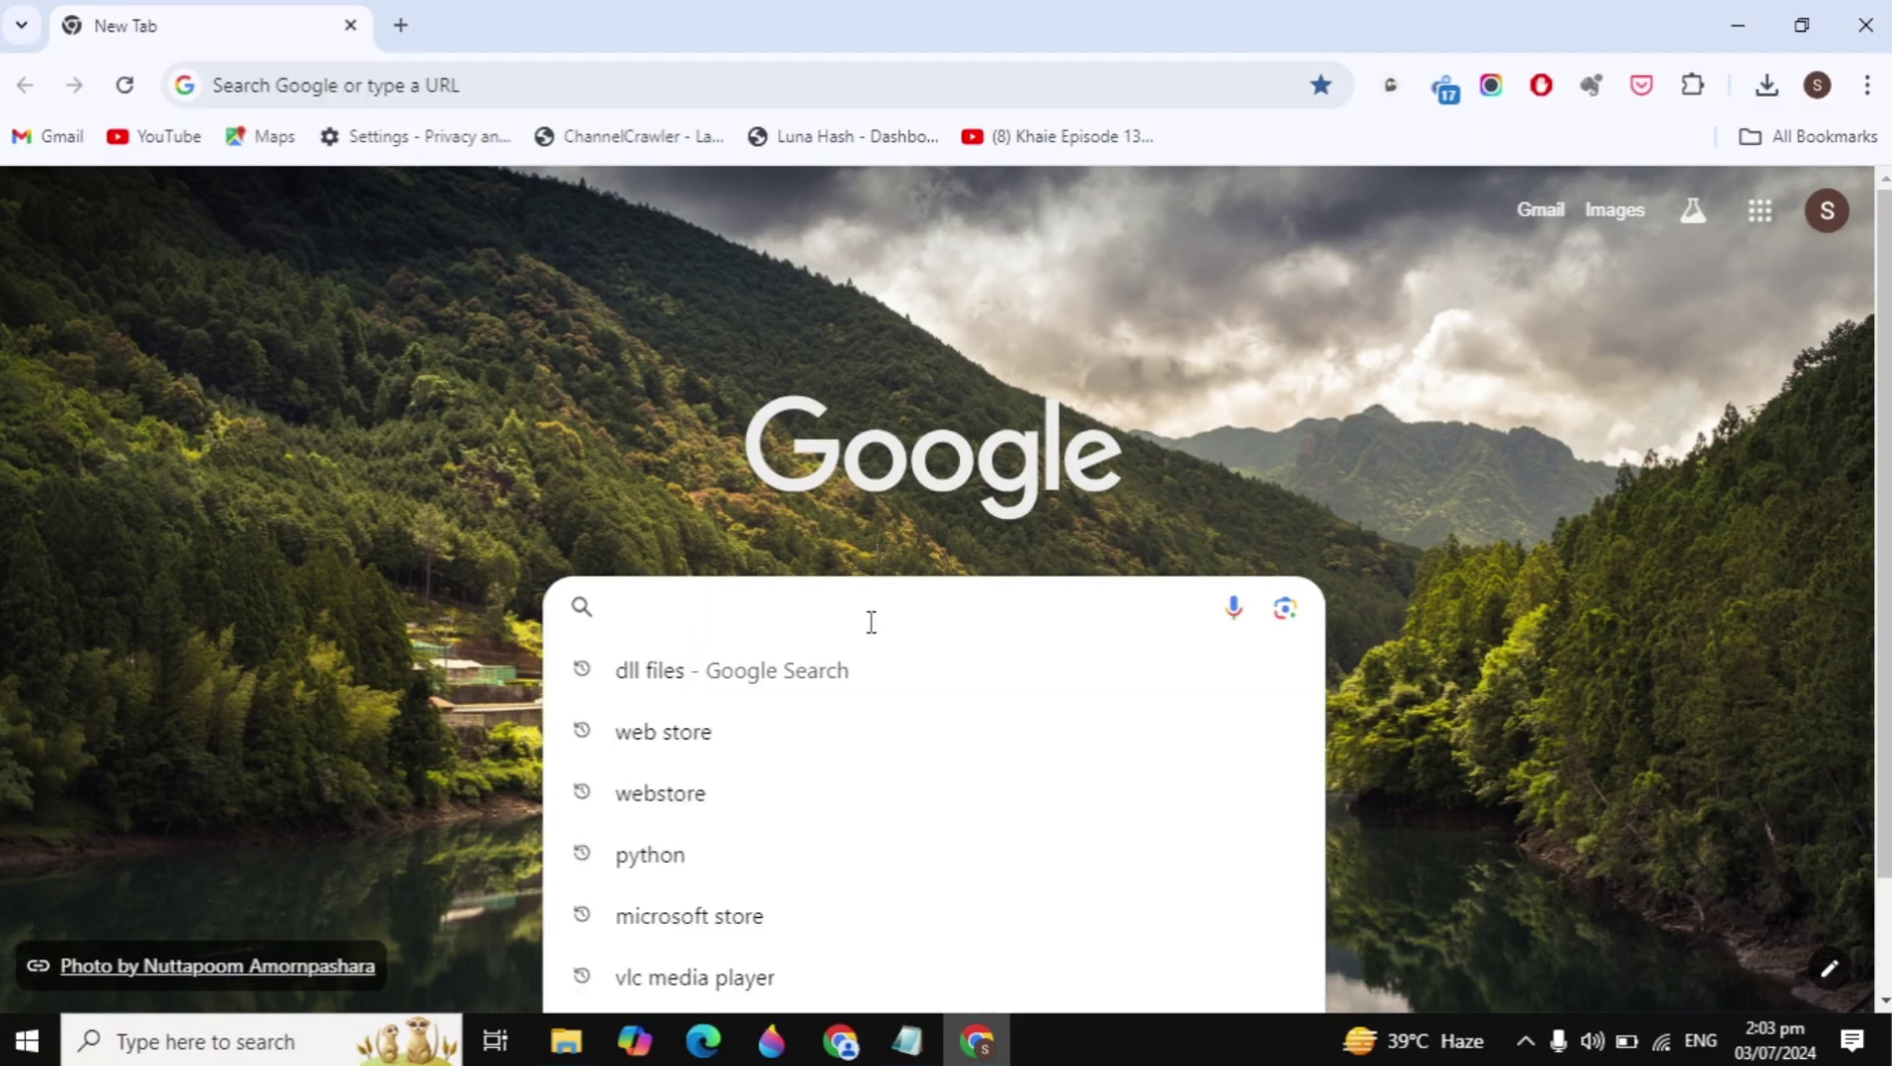
pyautogui.write('dll file')
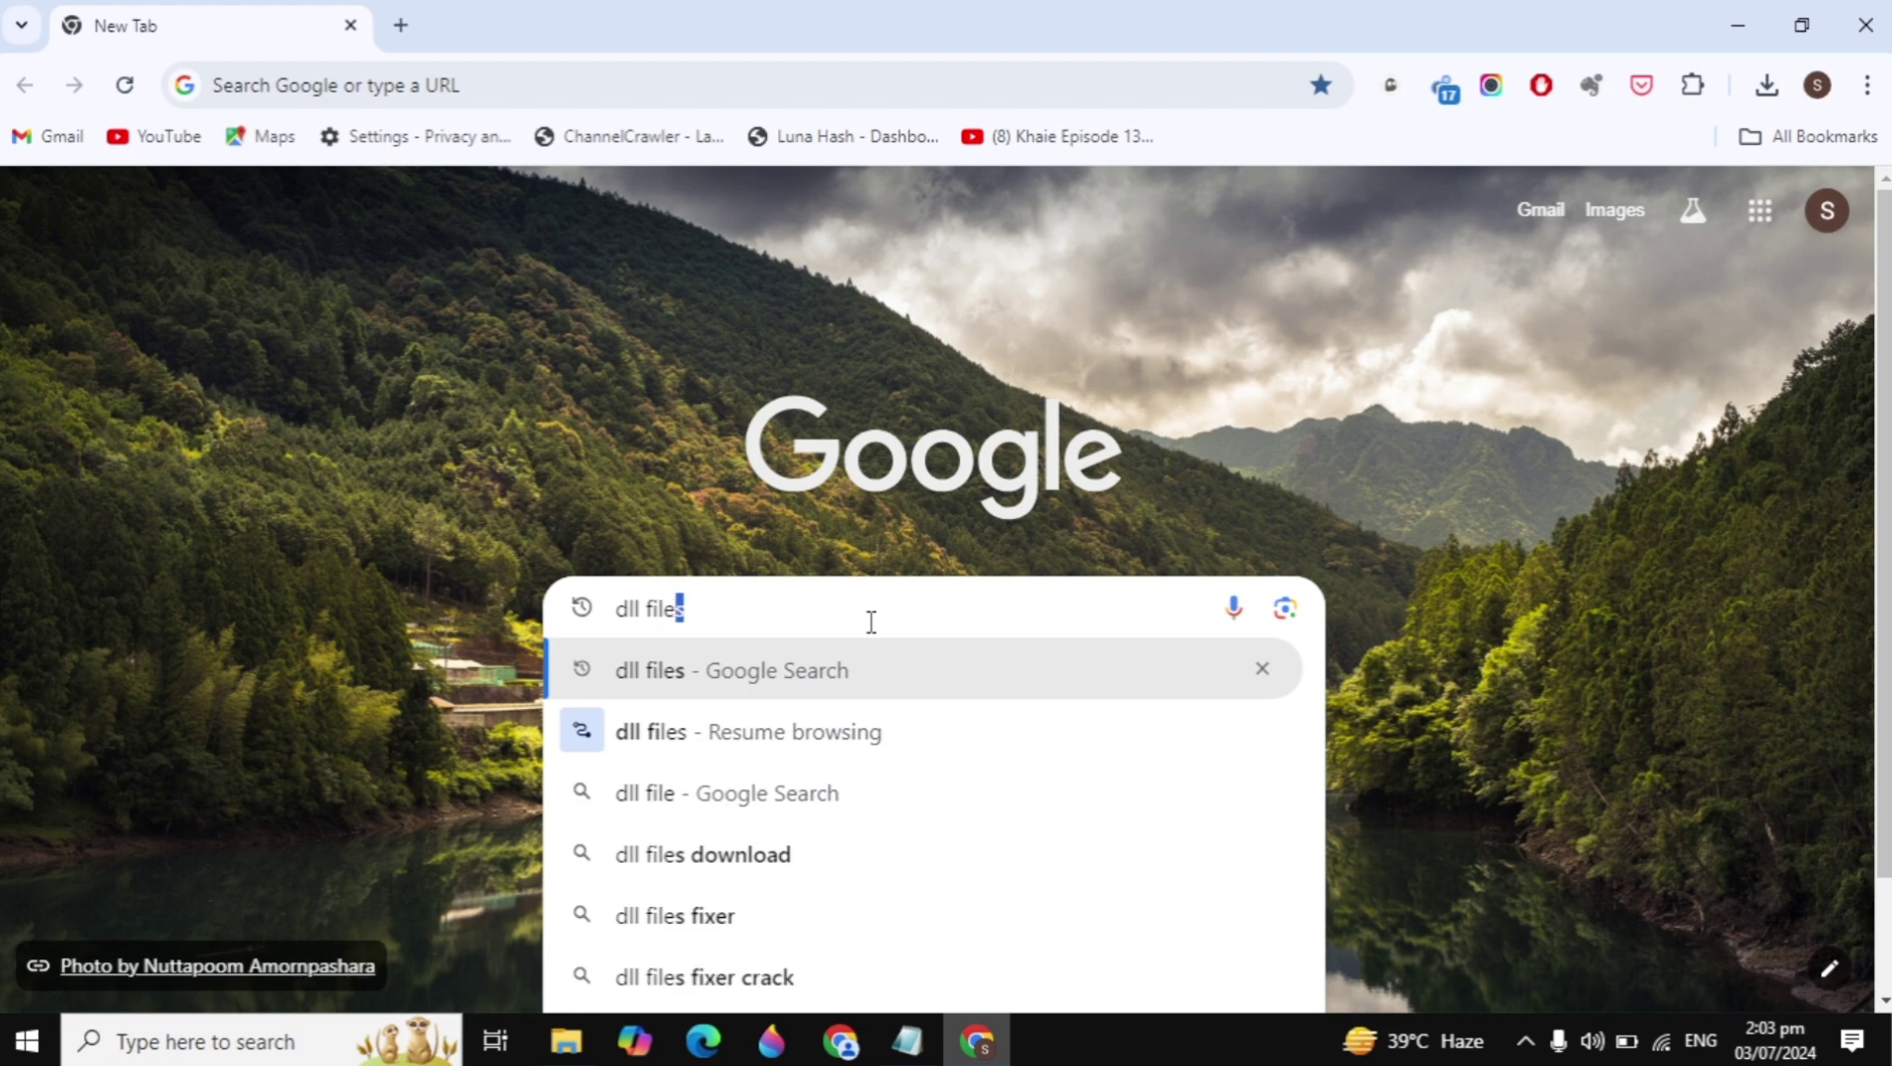
pyautogui.write('s')
pyautogui.press('Return')
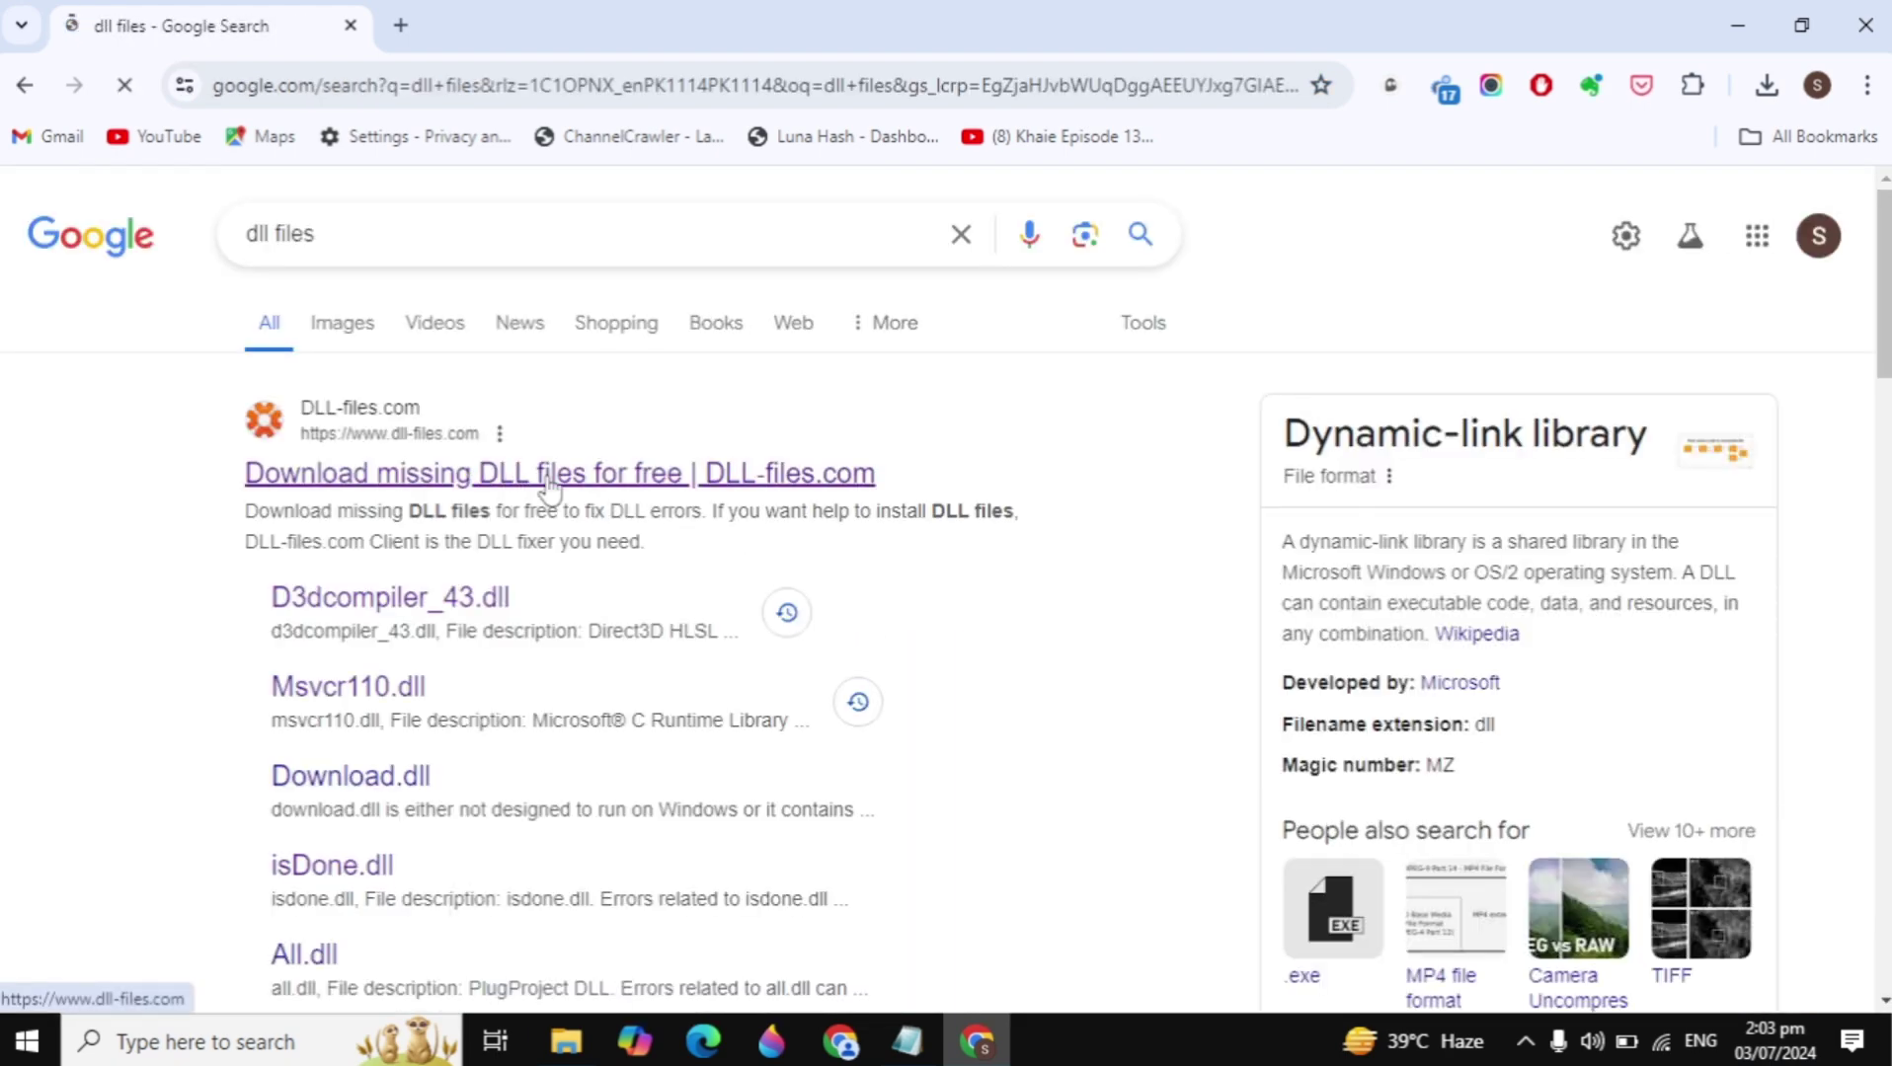
pyautogui.click(612, 484)
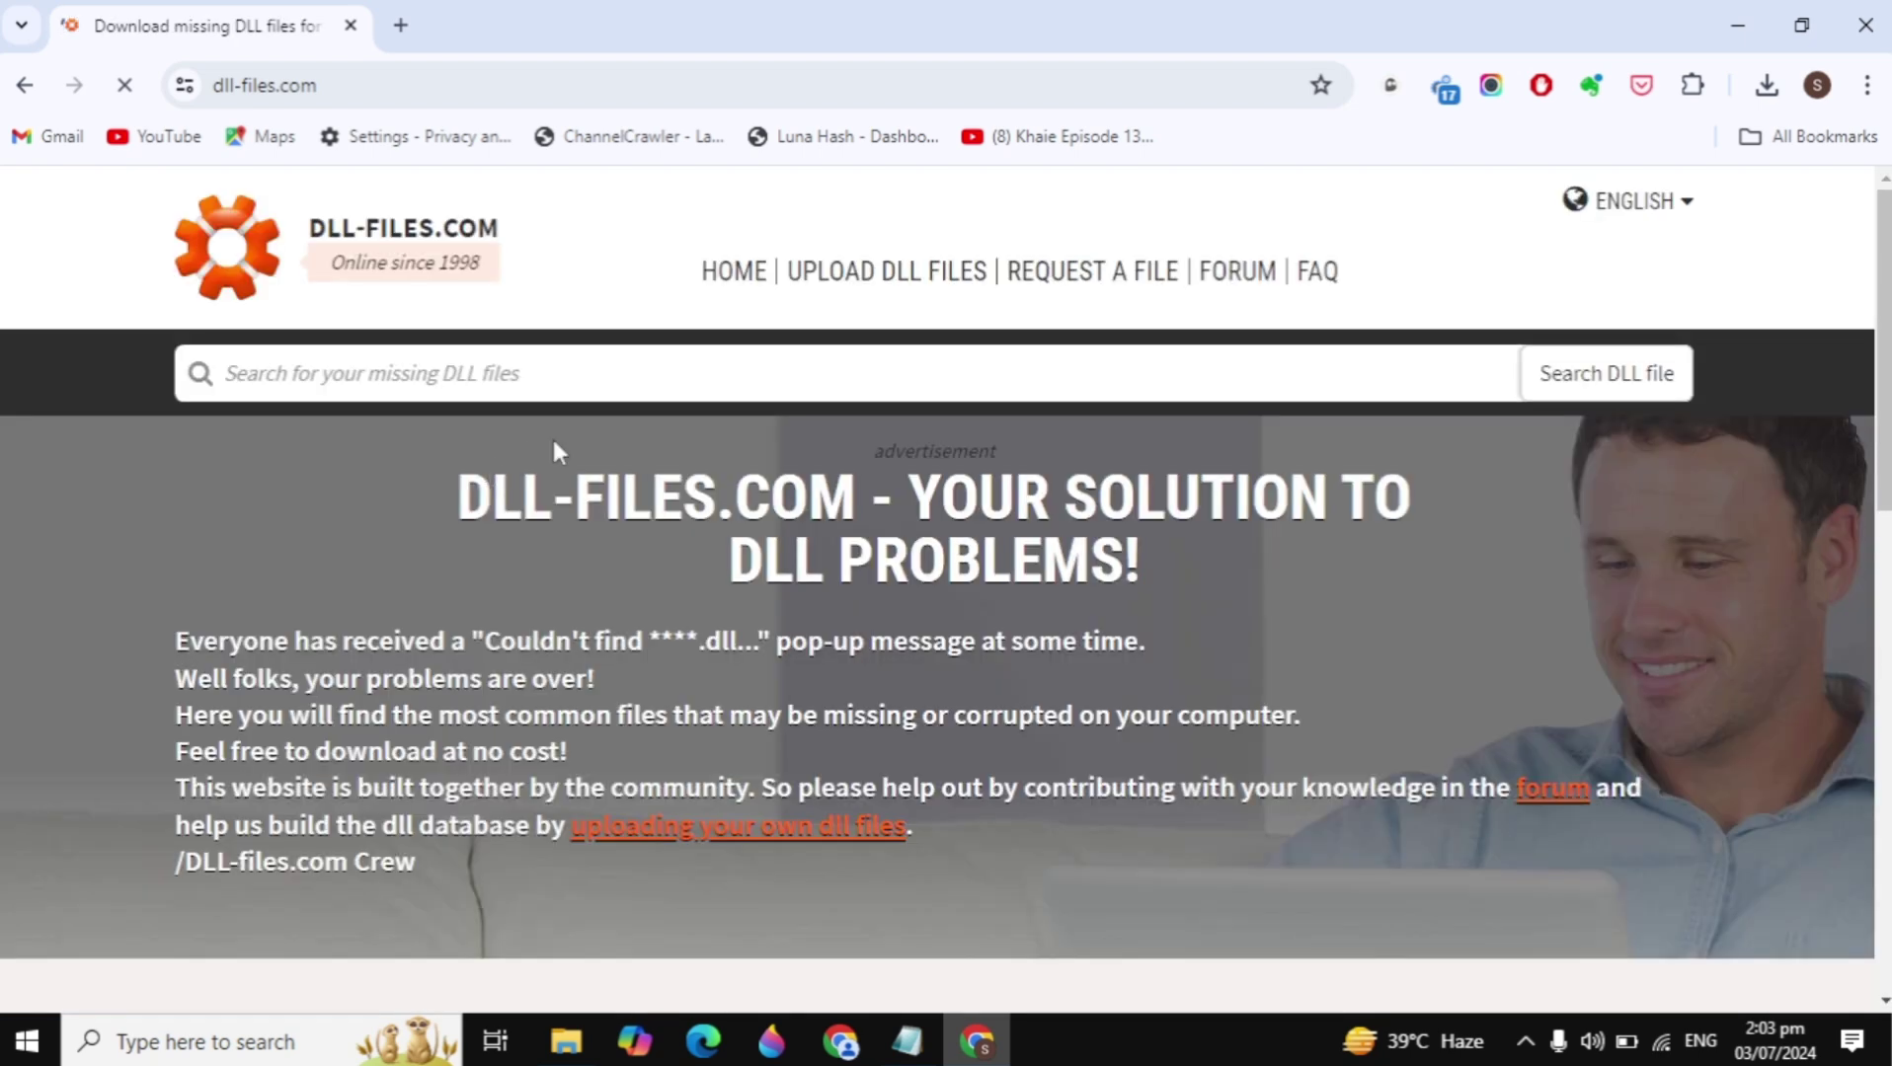
# Search the site for msvcr110.dll, open its page and scroll to the 32/64-bit version table
pyautogui.click(600, 378)
pyautogui.write('msvcr110.dll')
pyautogui.scroll(5, 128, 339)
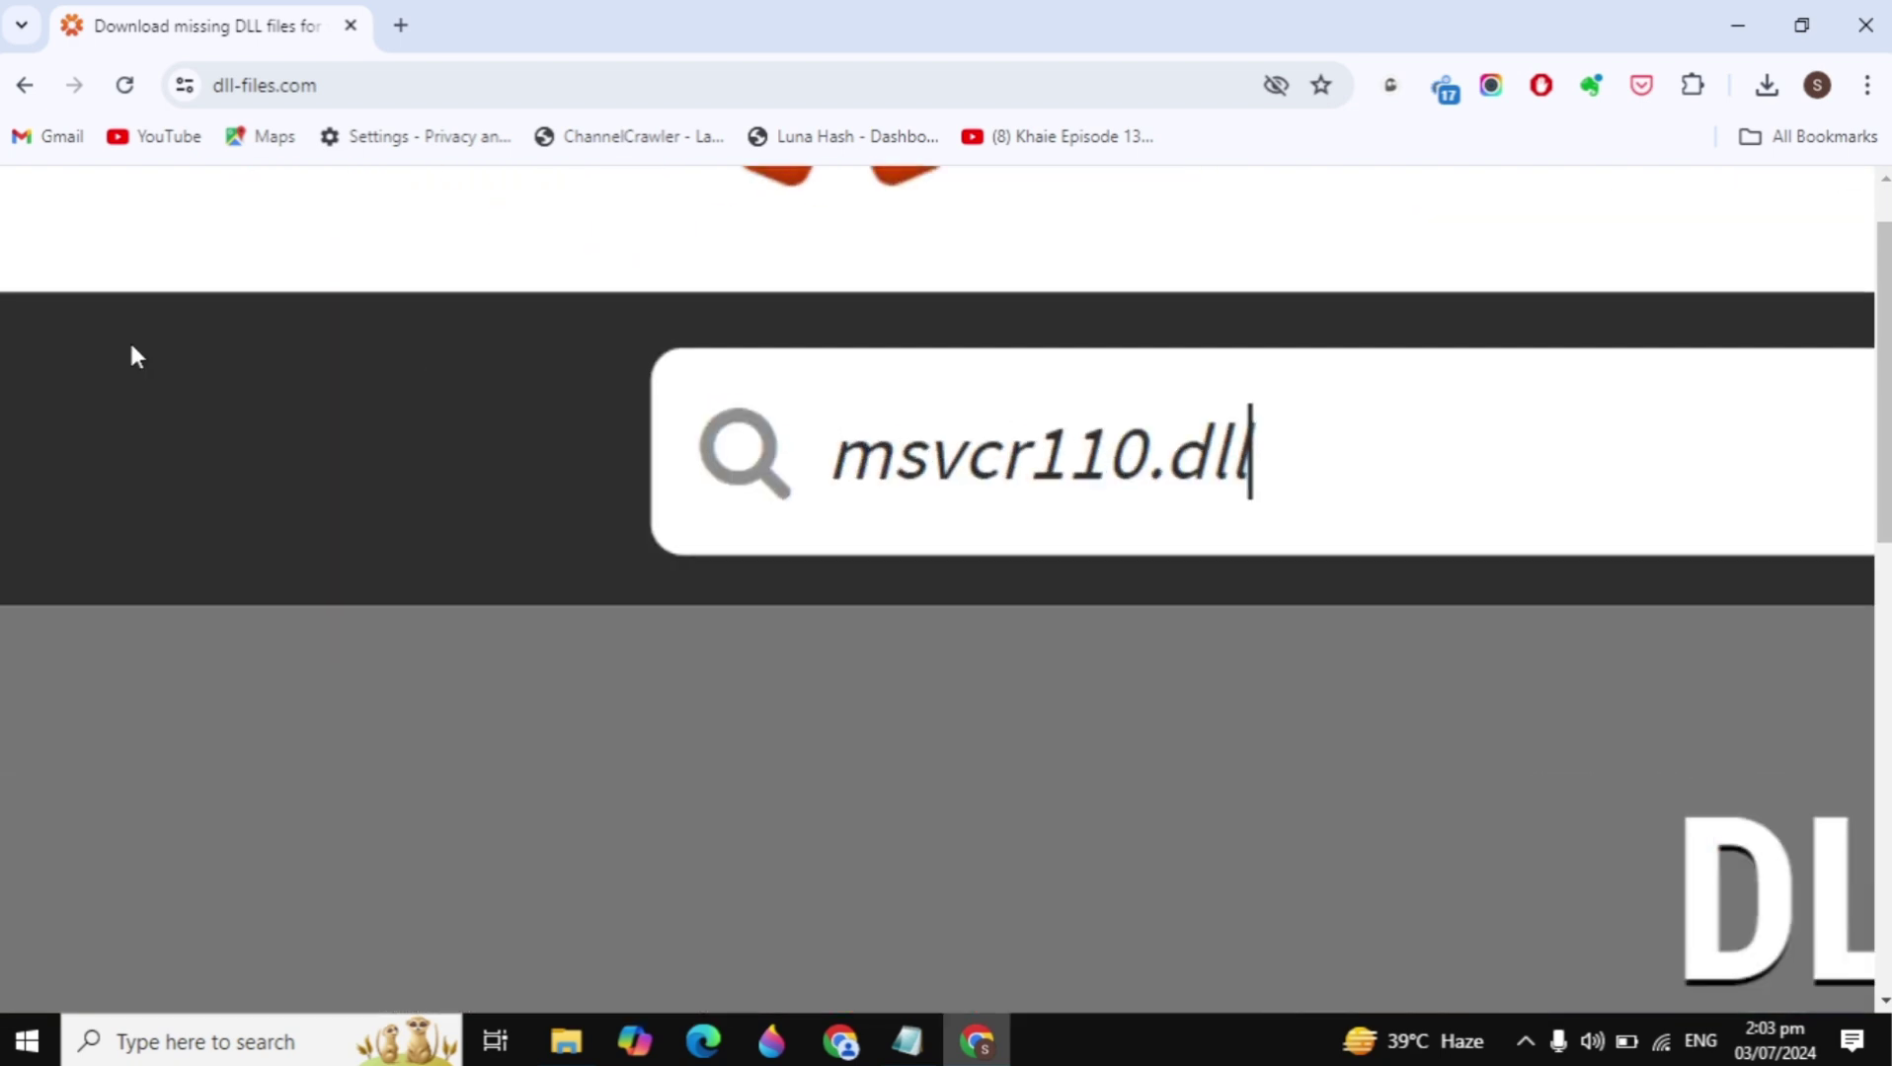
pyautogui.hscroll(2, 921, 668)
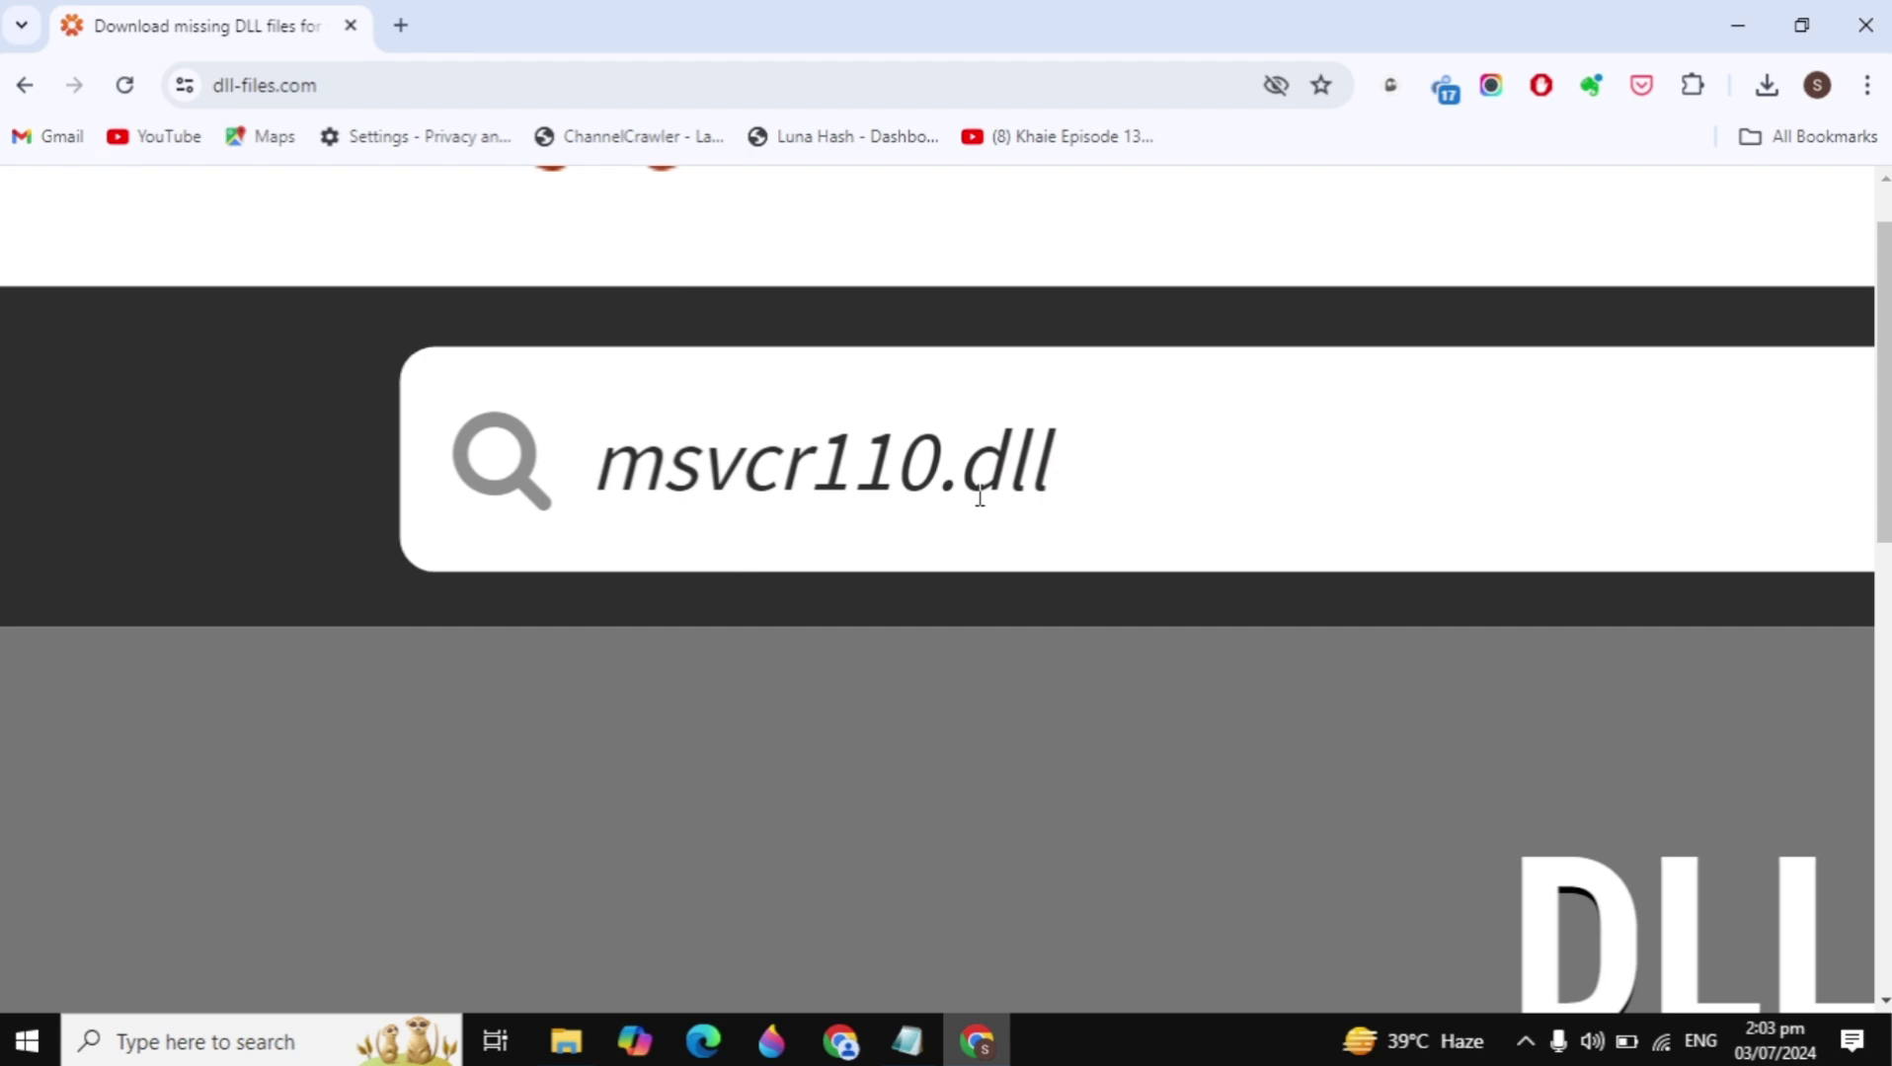
pyautogui.scroll(-5, 977, 497)
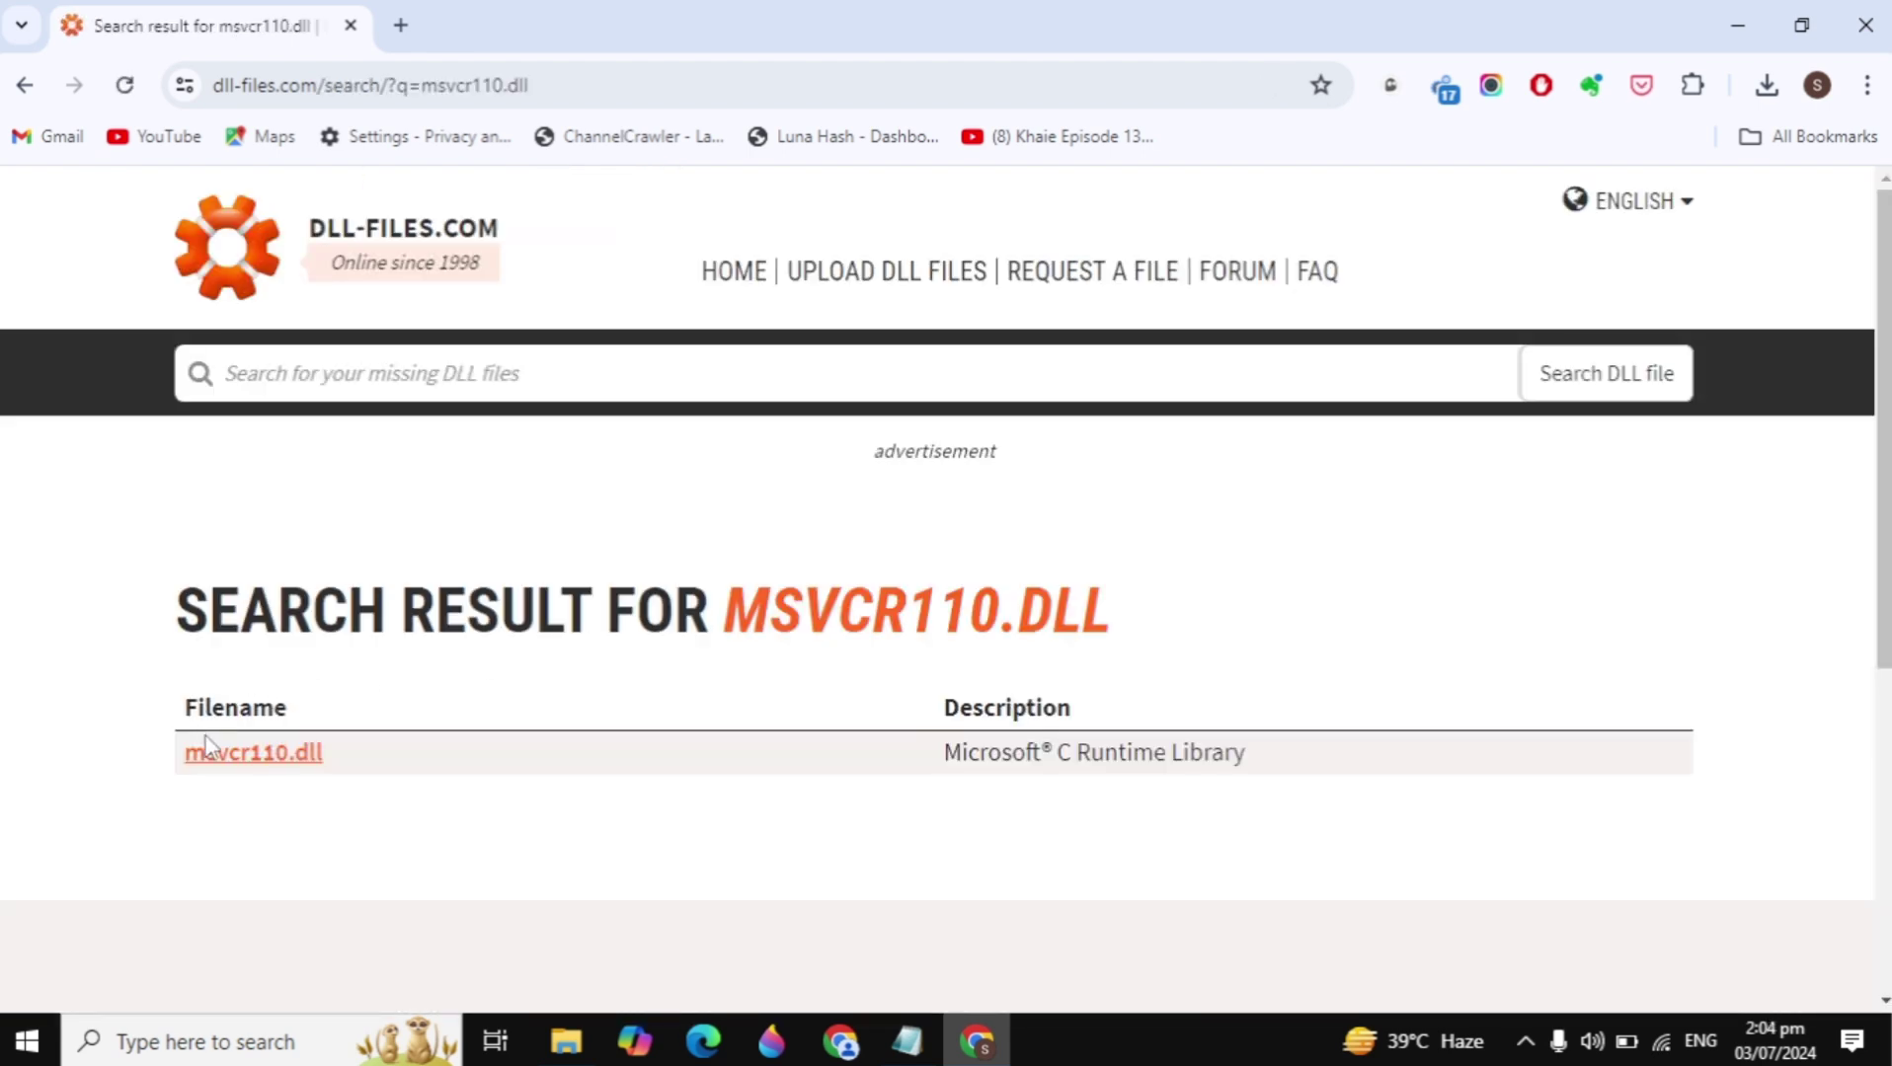
pyautogui.click(275, 762)
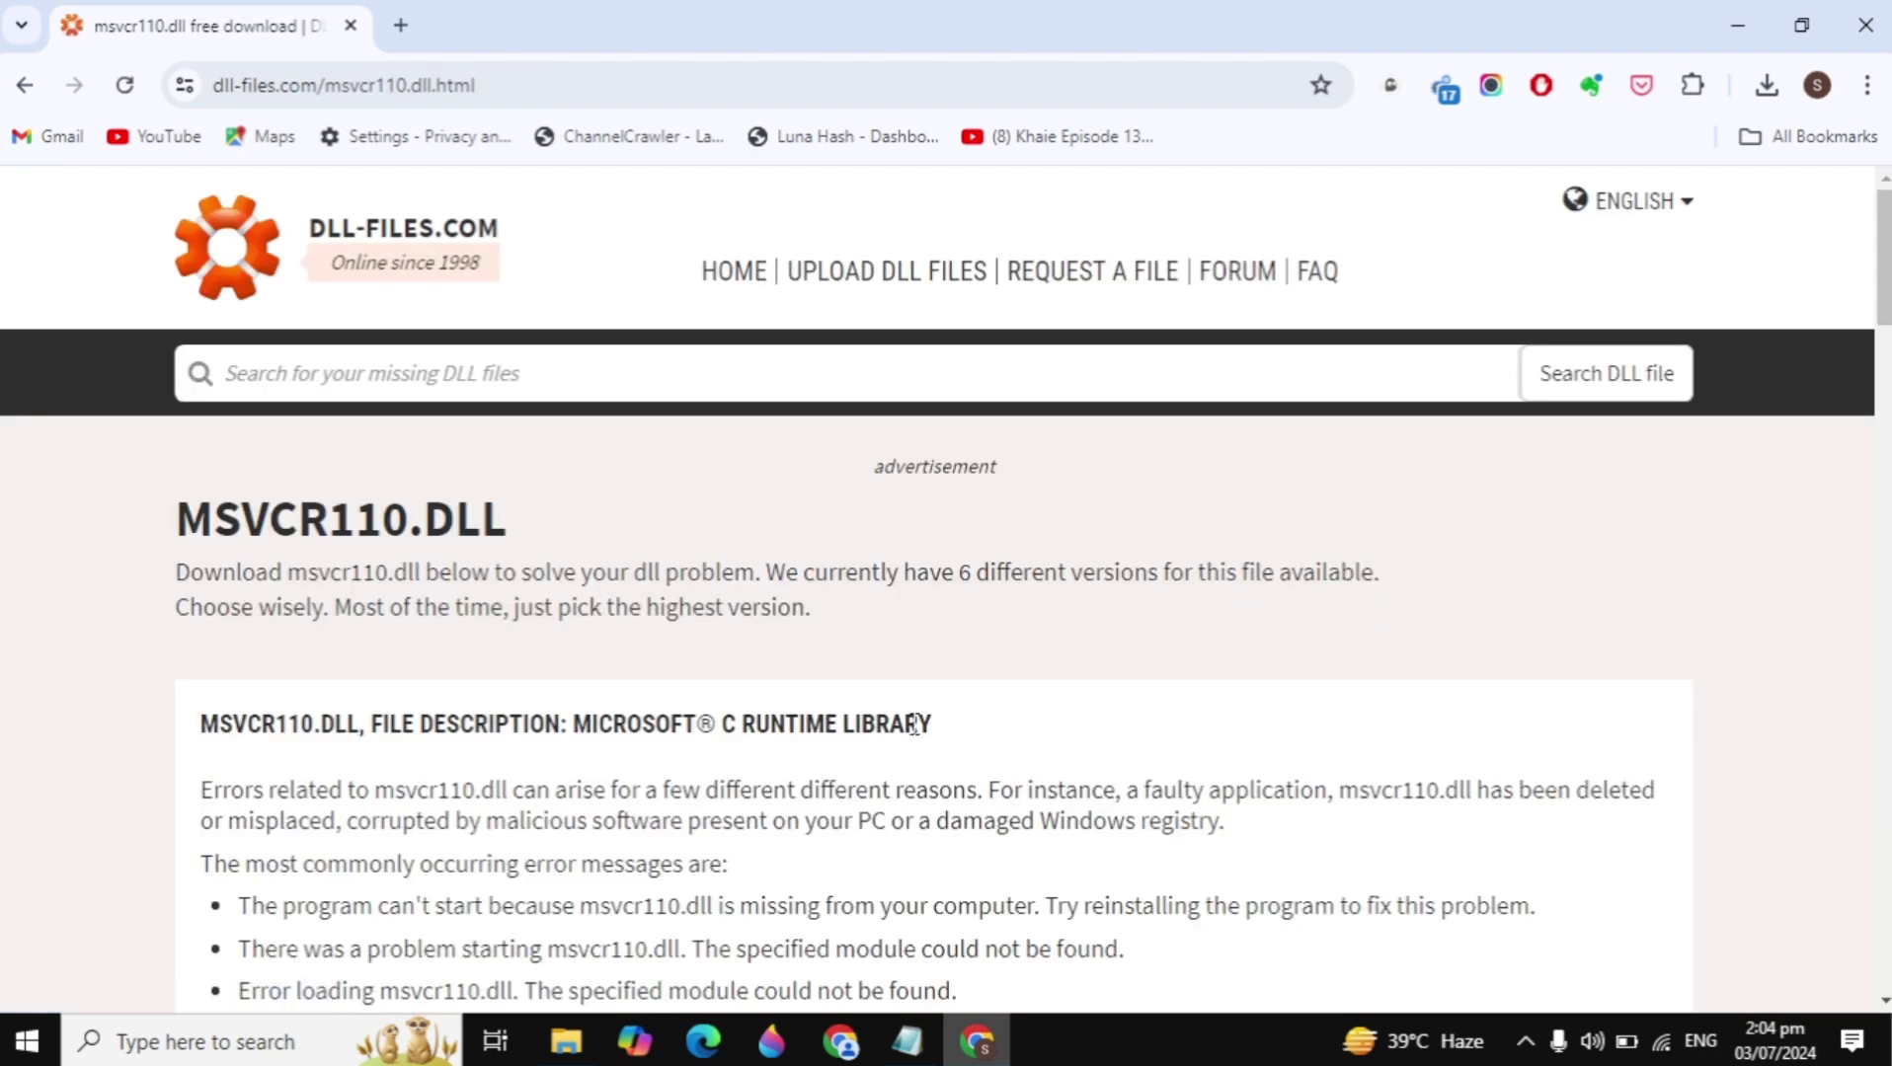
pyautogui.scroll(-6, 916, 736)
pyautogui.scroll(-10, 916, 735)
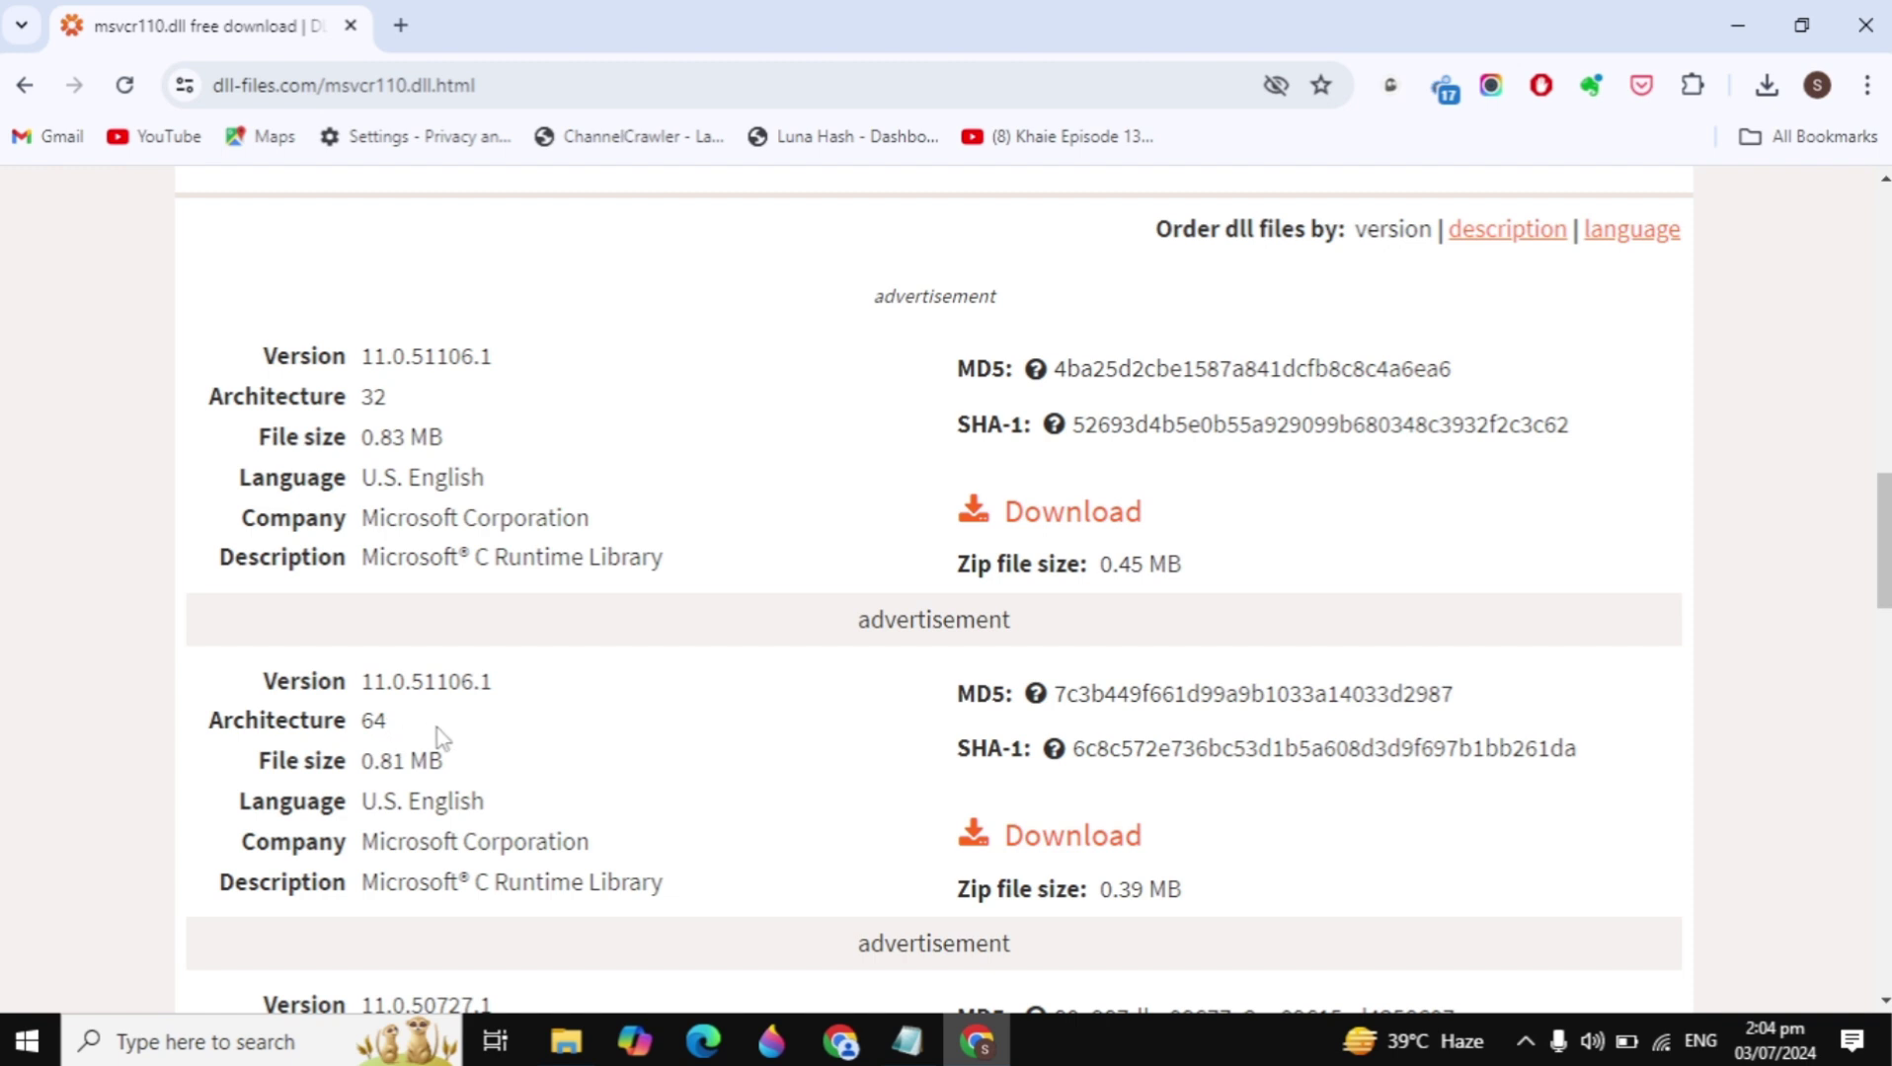
# Check in About your PC that System type reads 64-bit operating system, then close Settings
pyautogui.click(202, 1048)
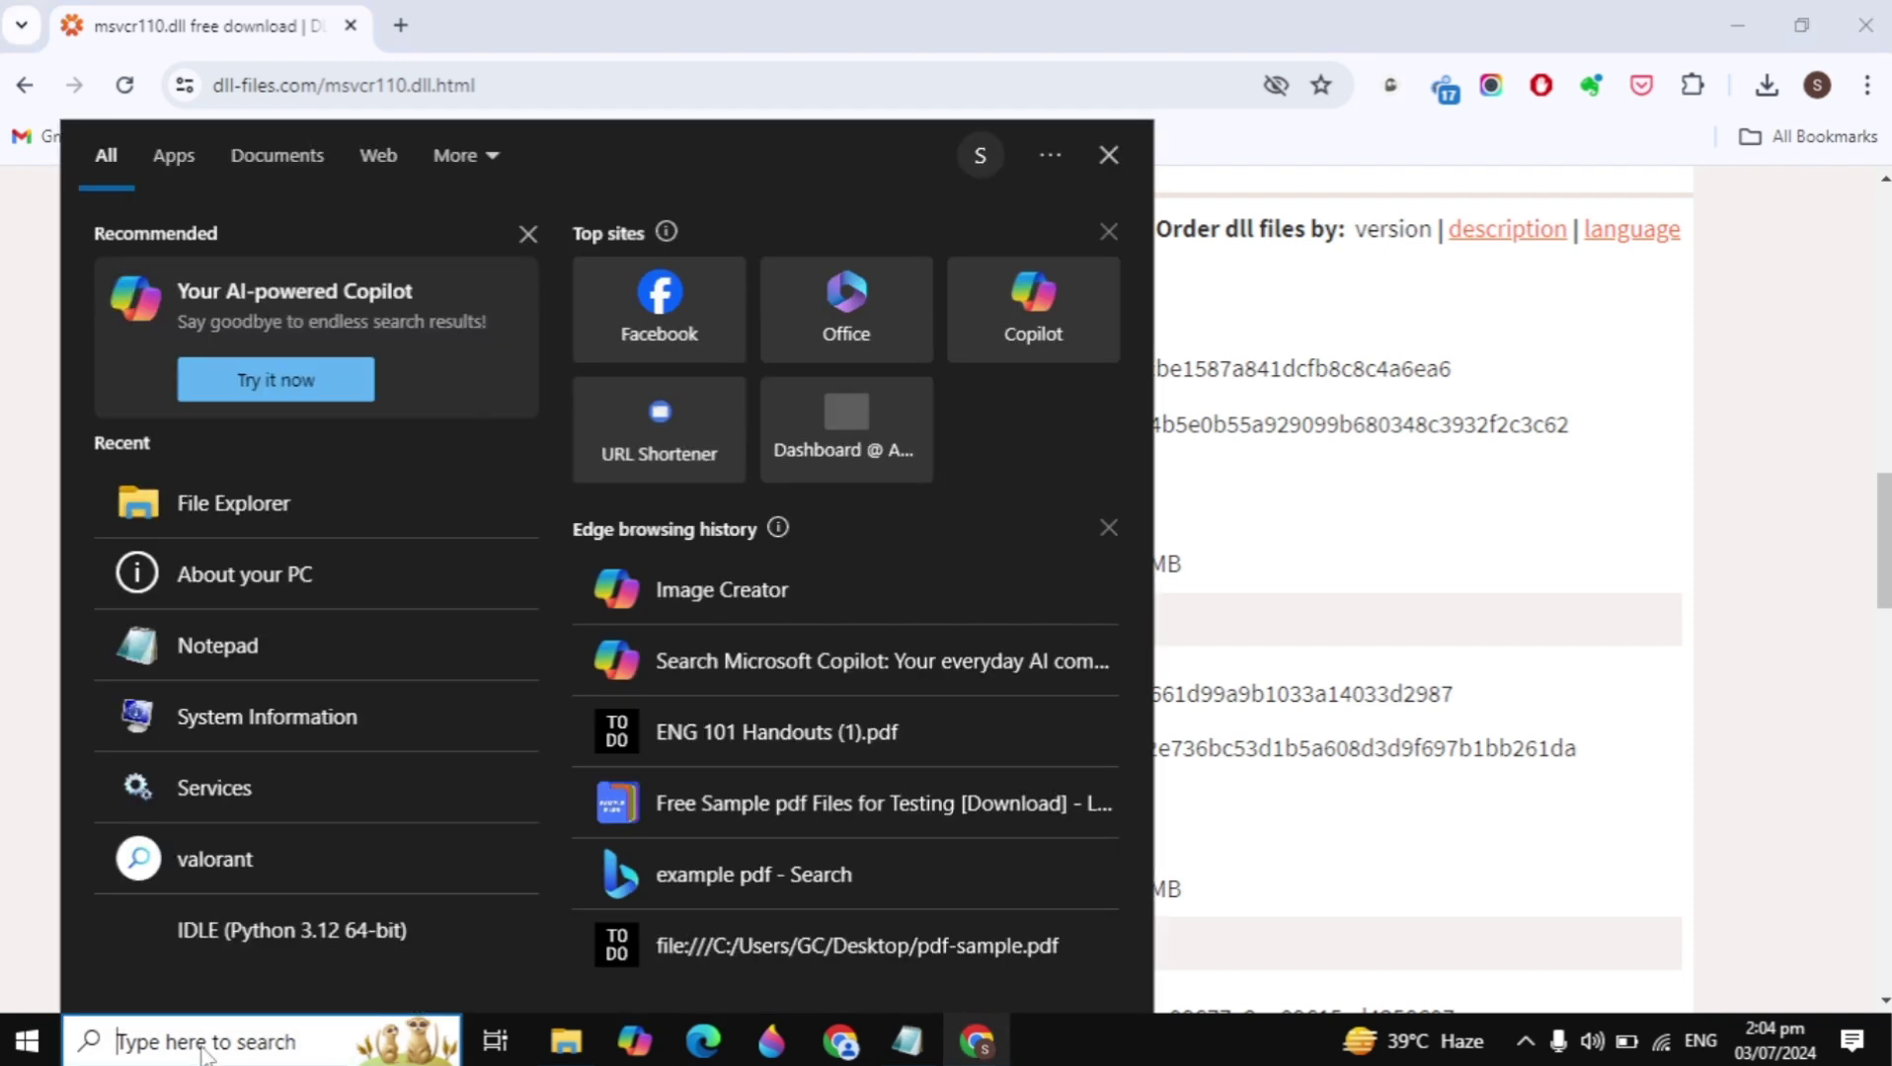
pyautogui.write('abou')
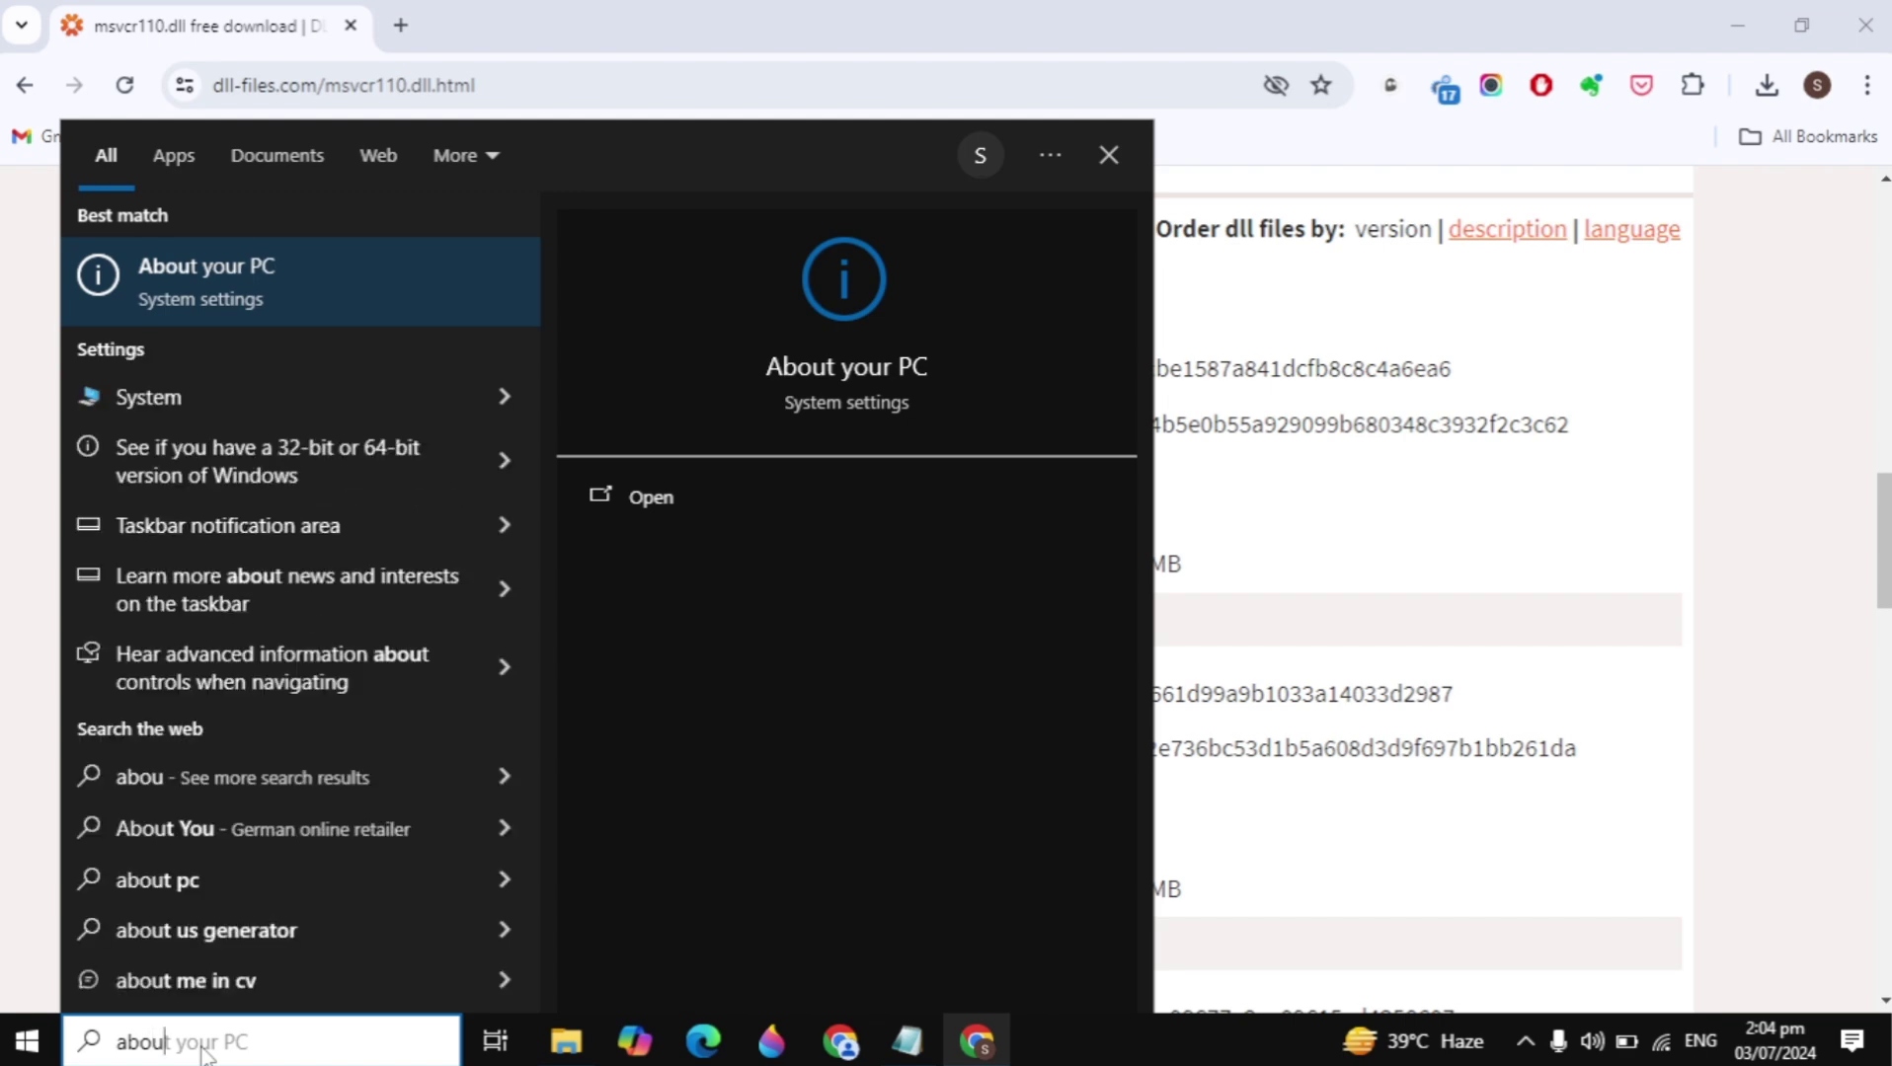
pyautogui.press('Return')
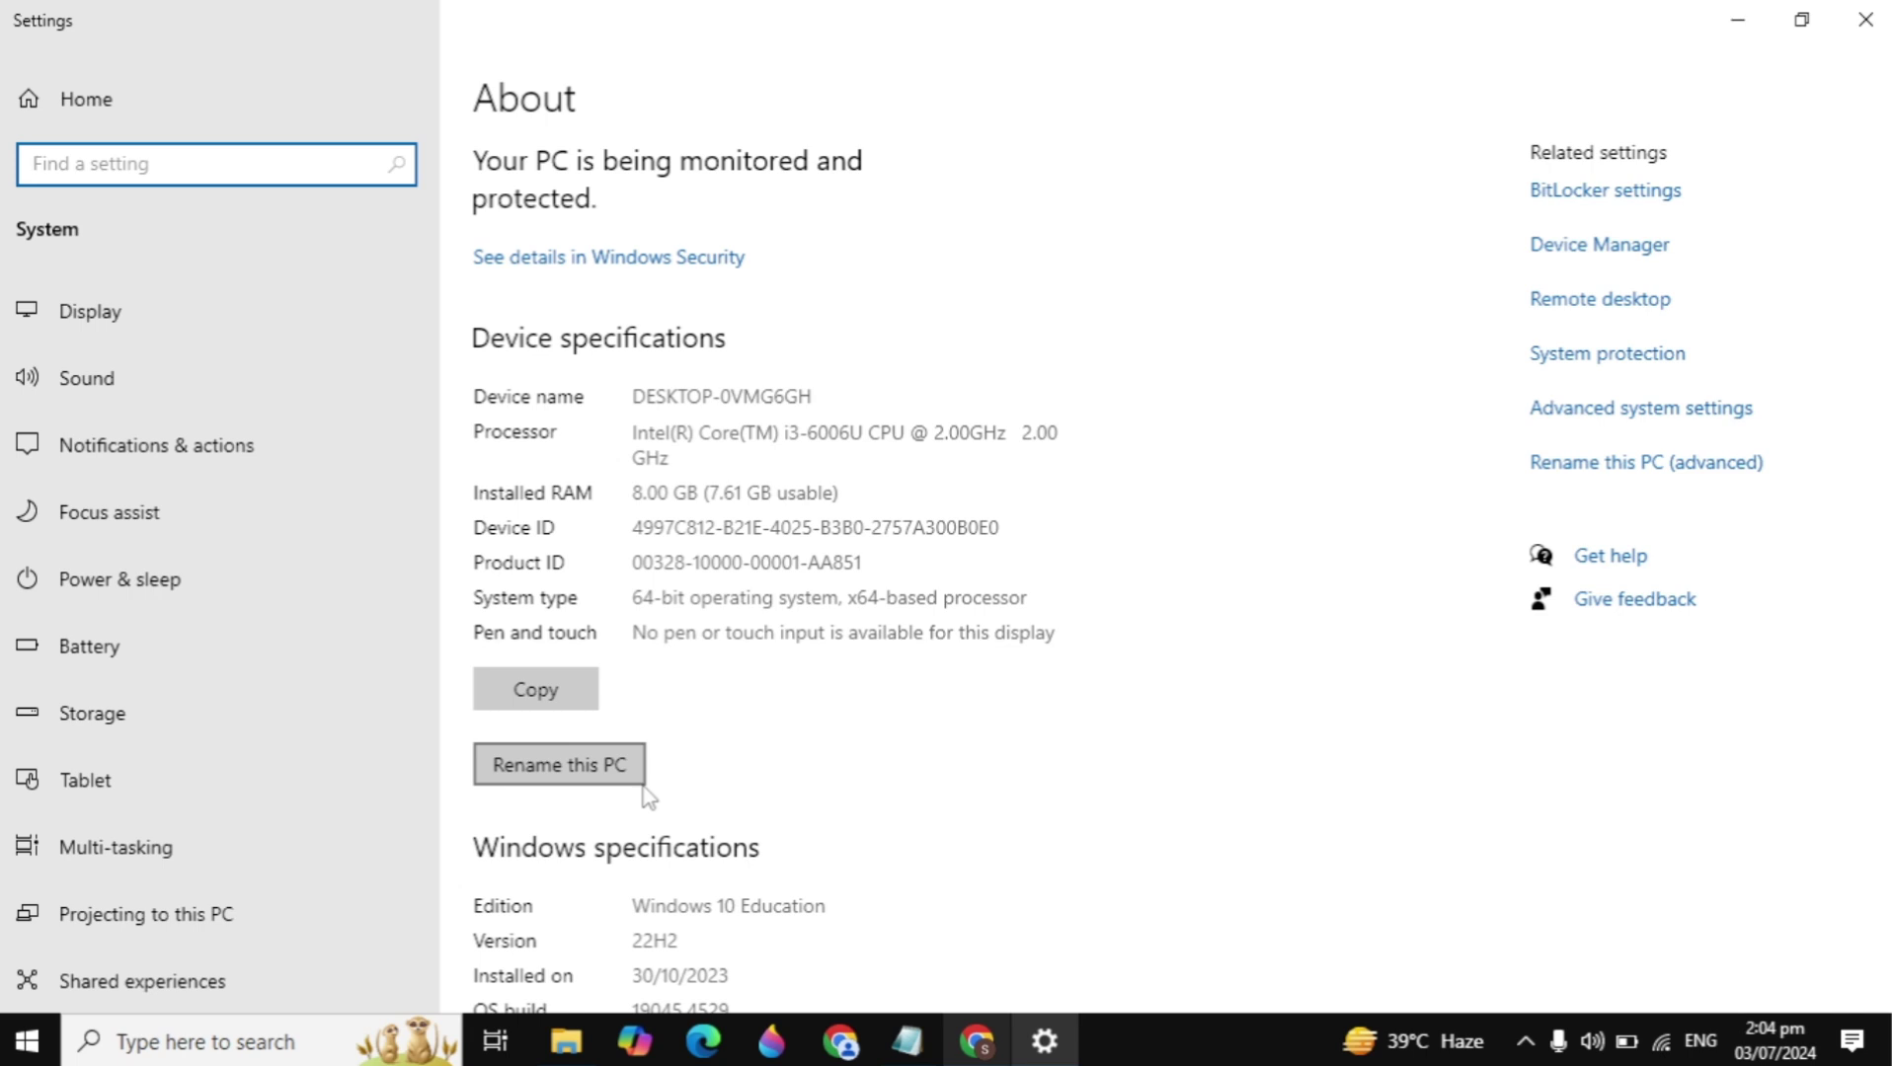
pyautogui.moveTo(660, 593); pyautogui.dragTo(632, 603)
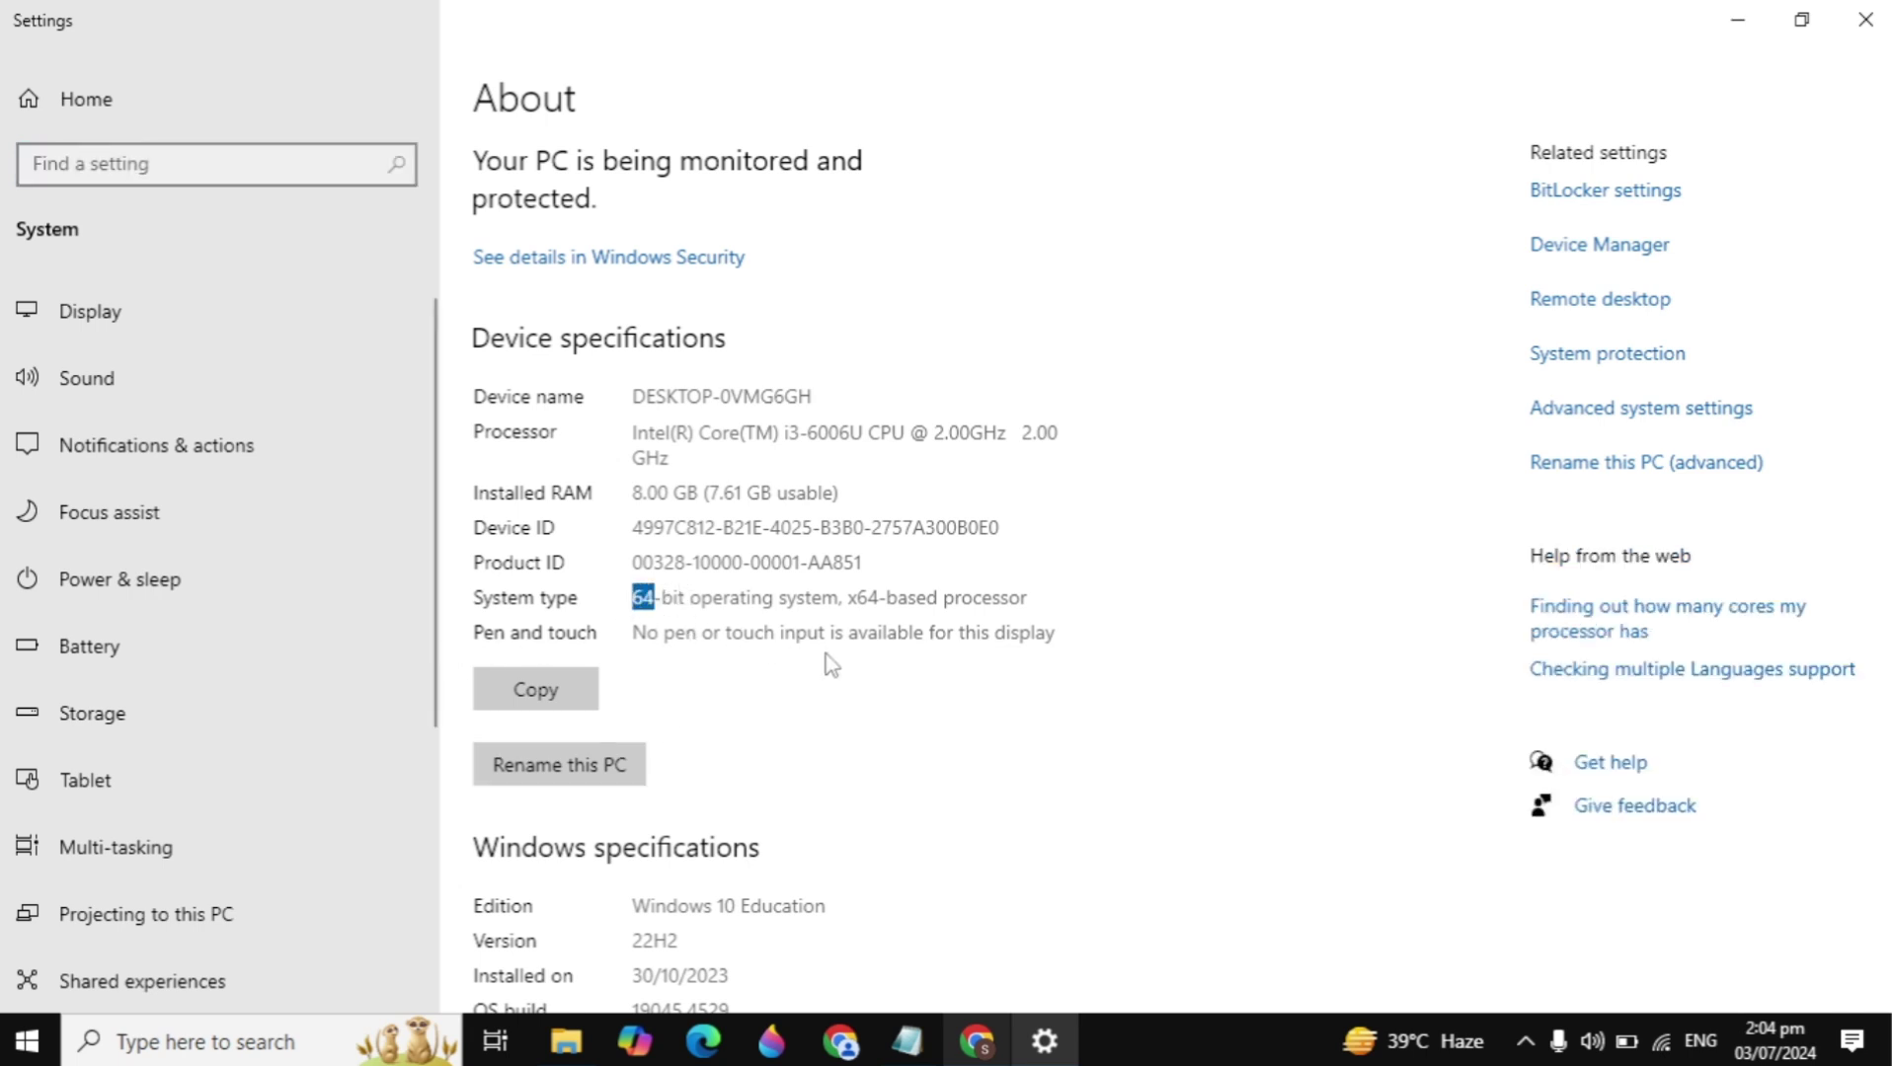
pyautogui.click(1865, 19)
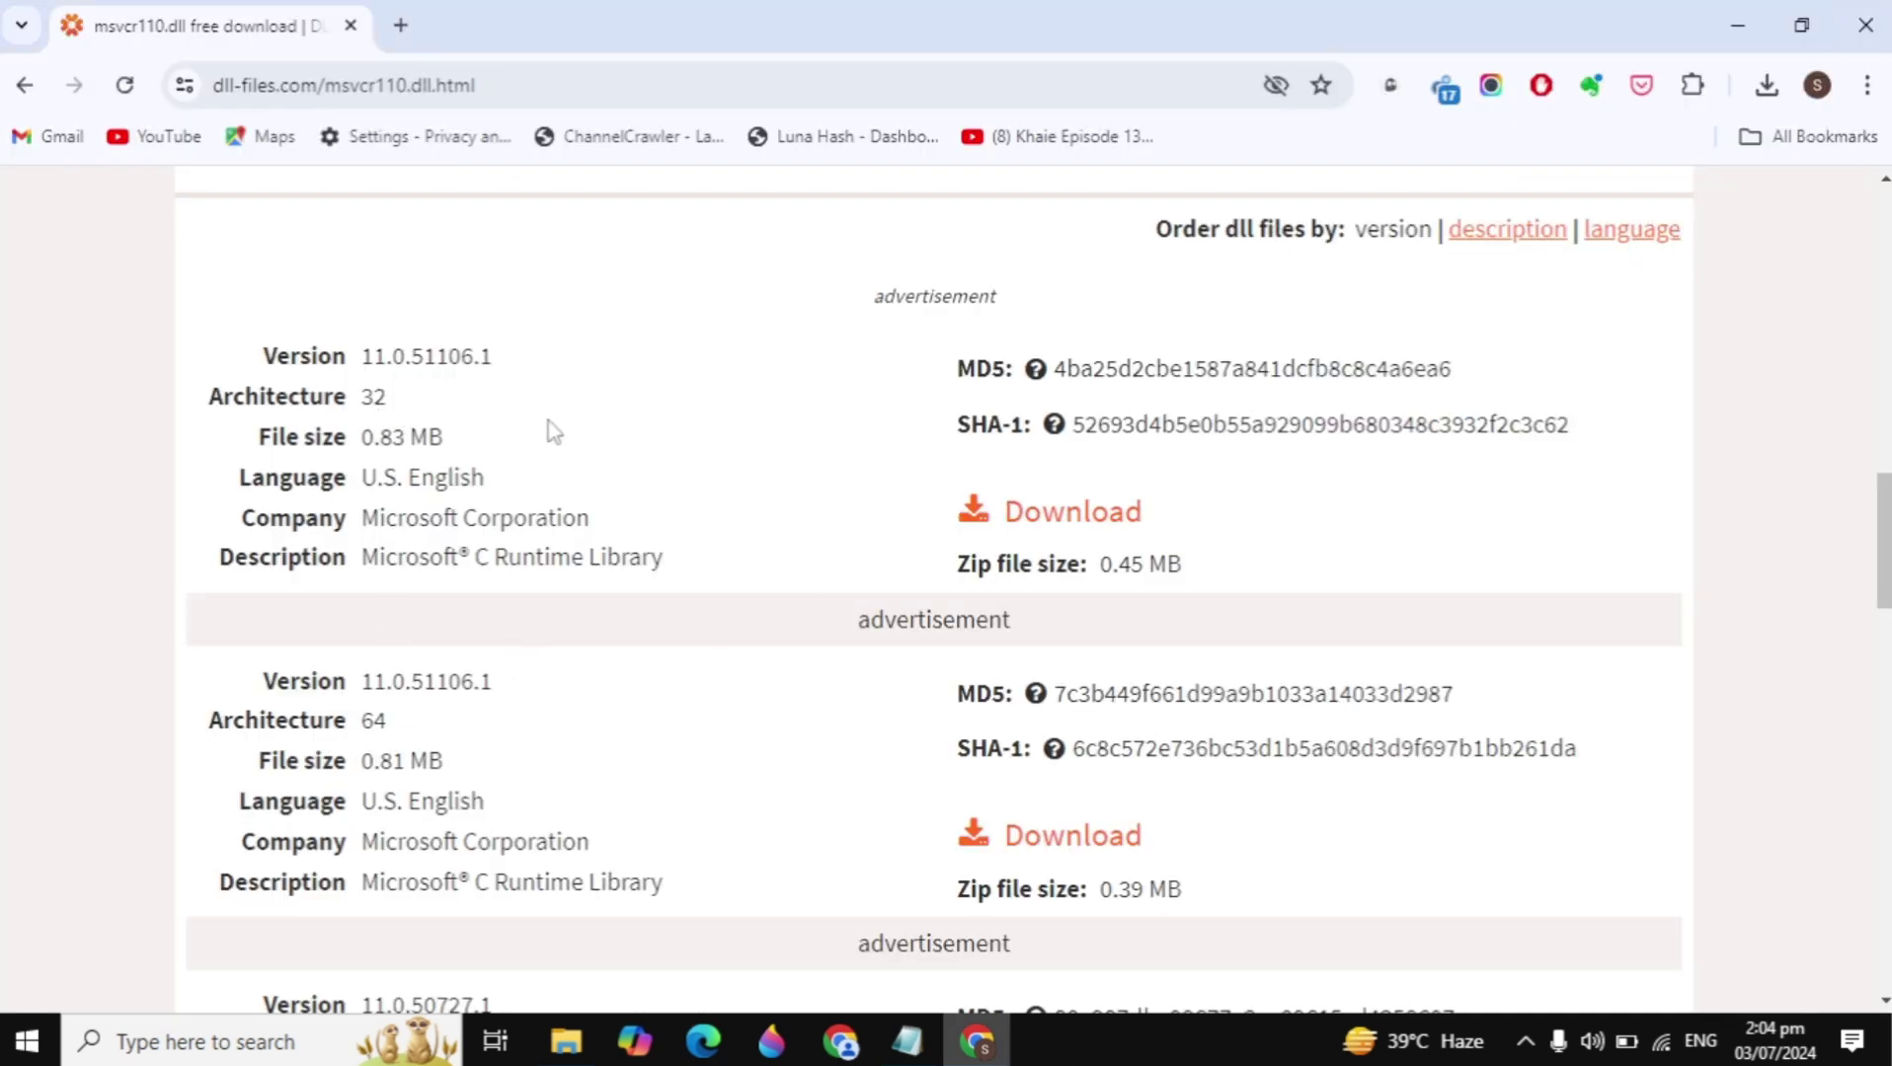
# Download the 32-bit and 64-bit msvcr110.dll 11.0.51106.1 zips and view the downloads list
pyautogui.click(1086, 518)
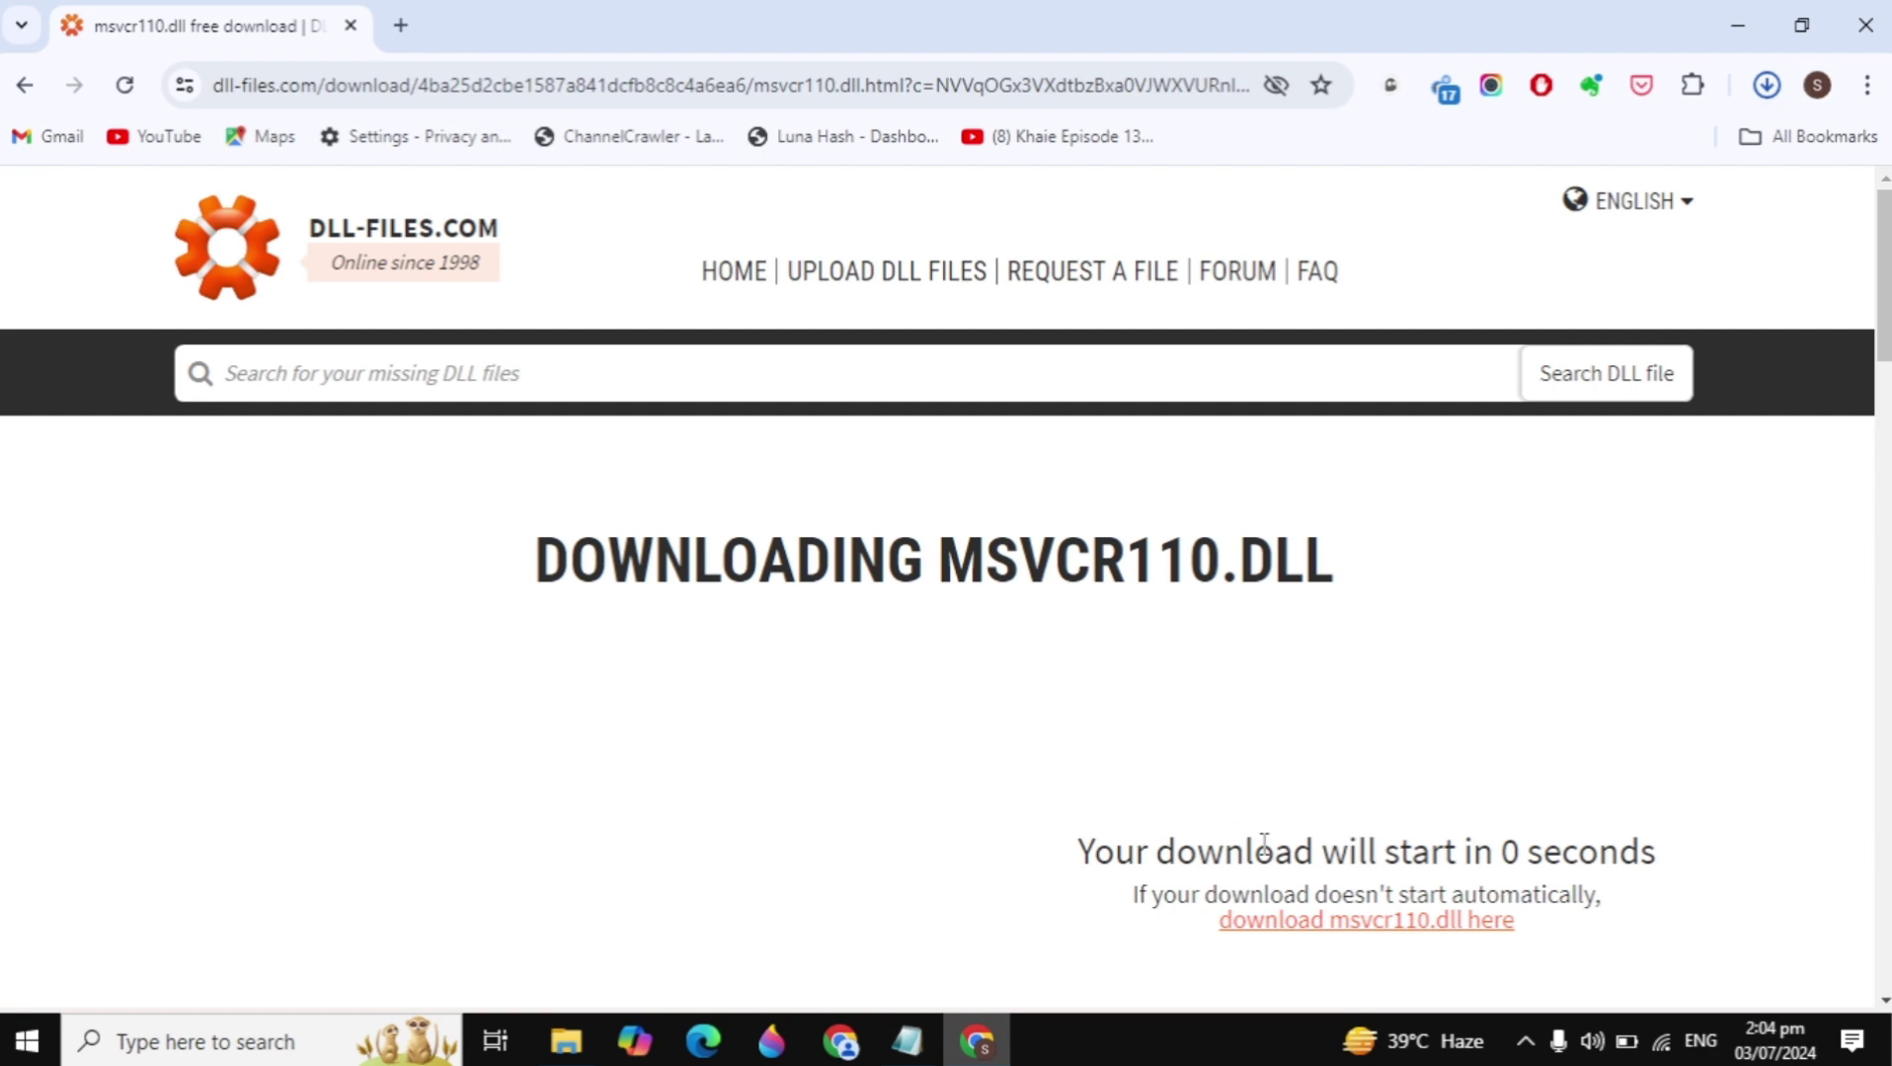
pyautogui.click(25, 85)
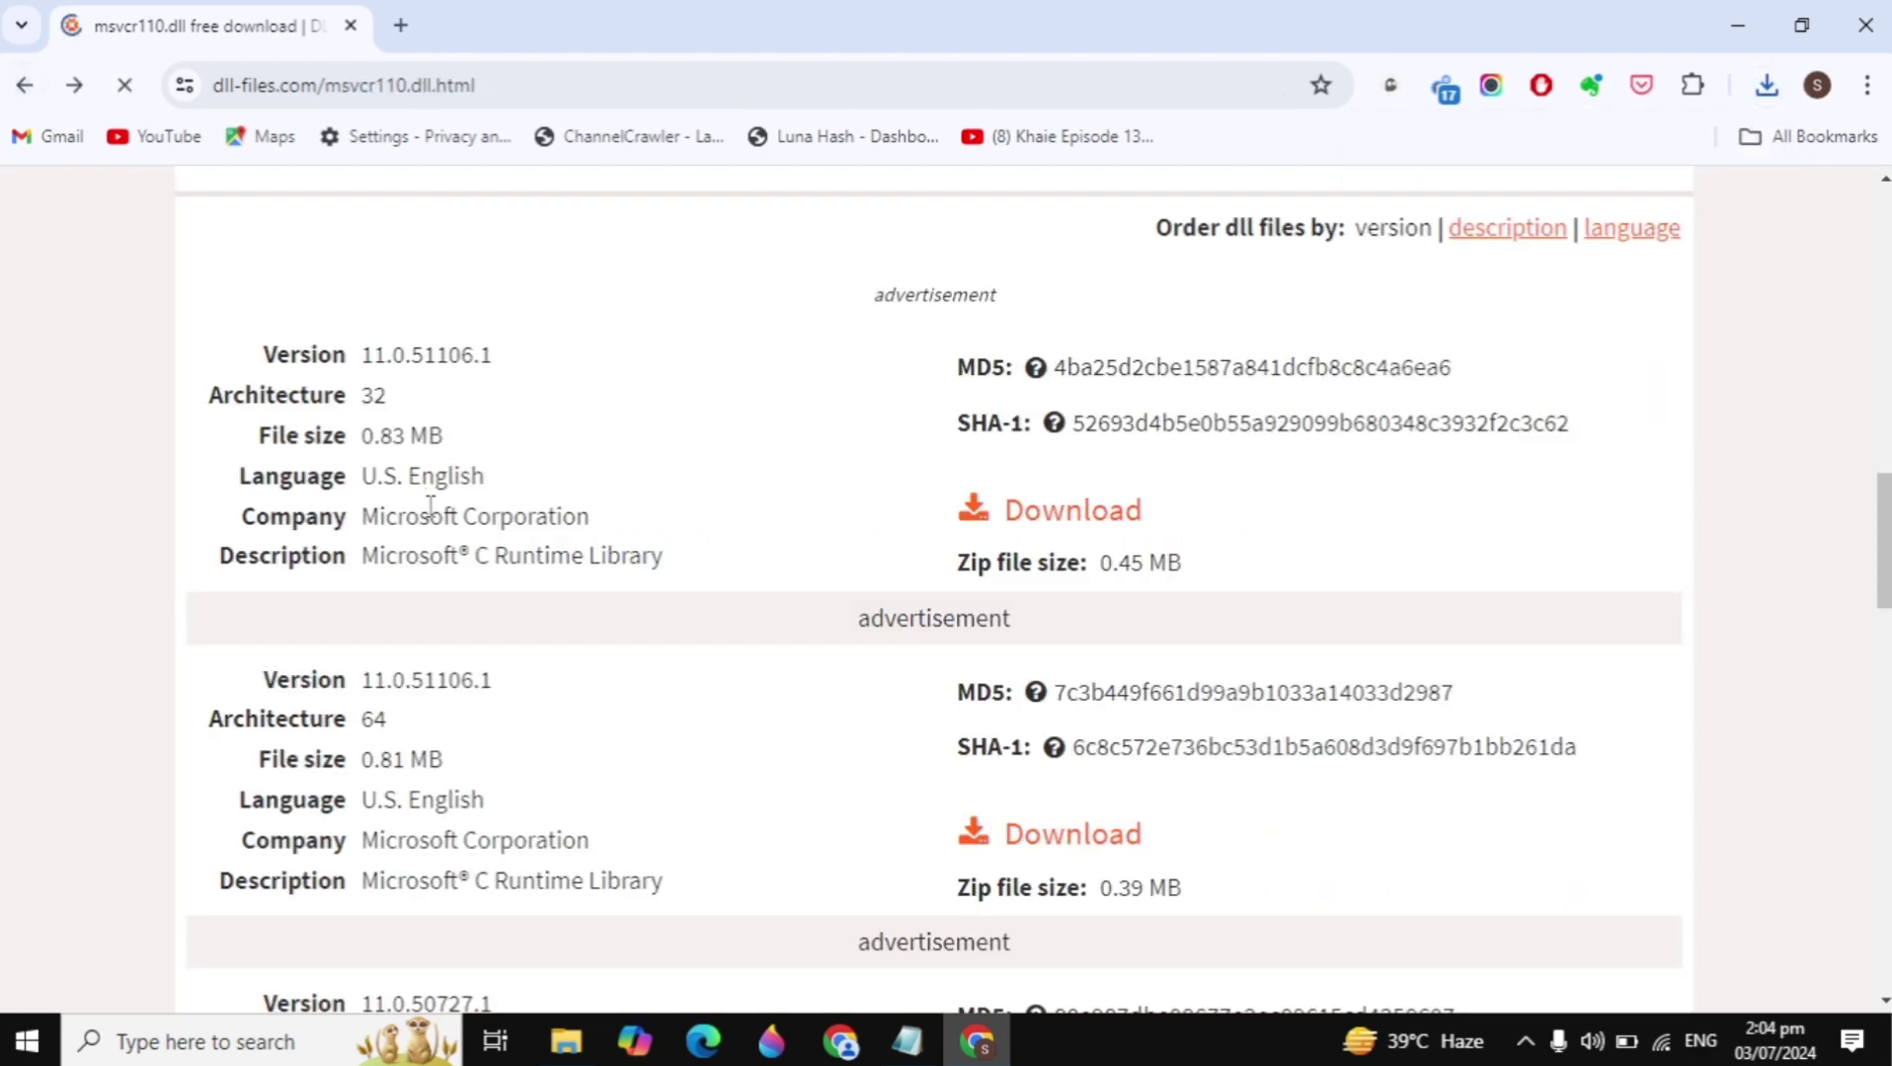
pyautogui.click(1056, 844)
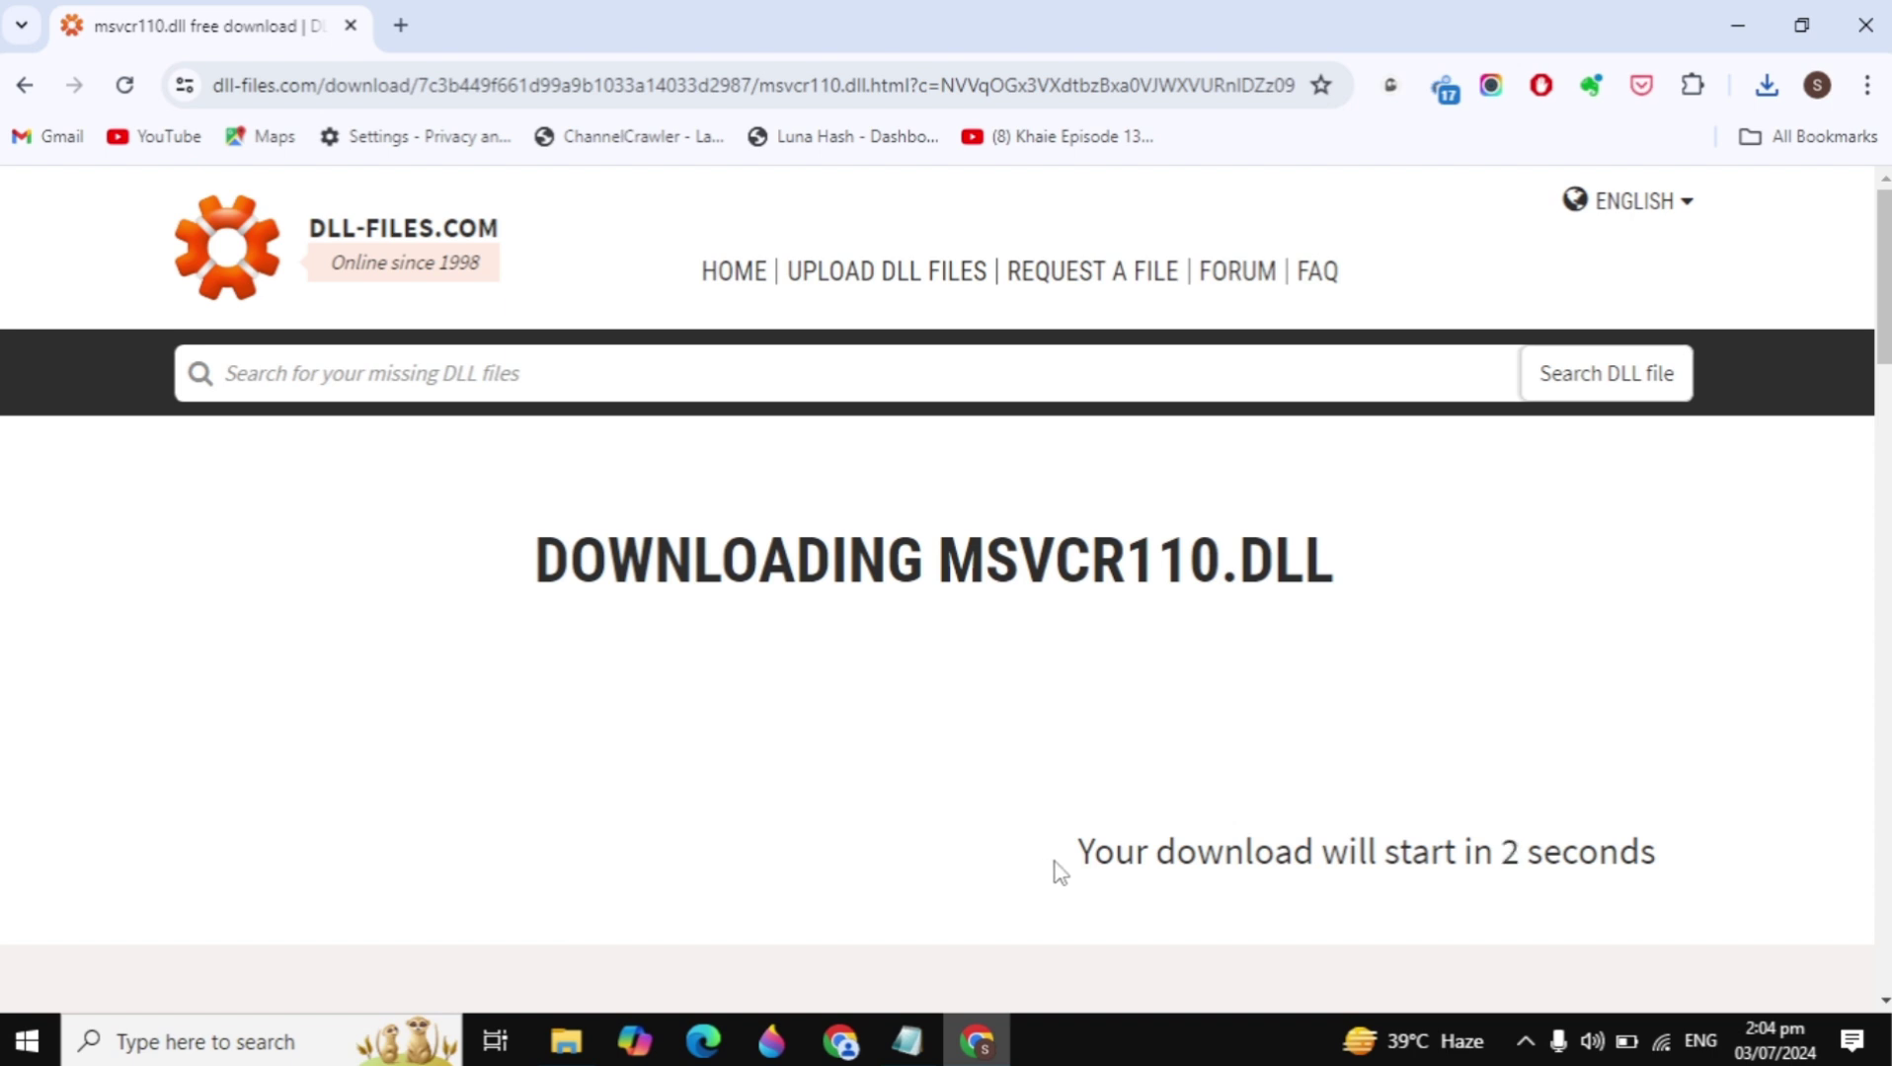
pyautogui.moveTo(1076, 851); pyautogui.dragTo(1702, 894)
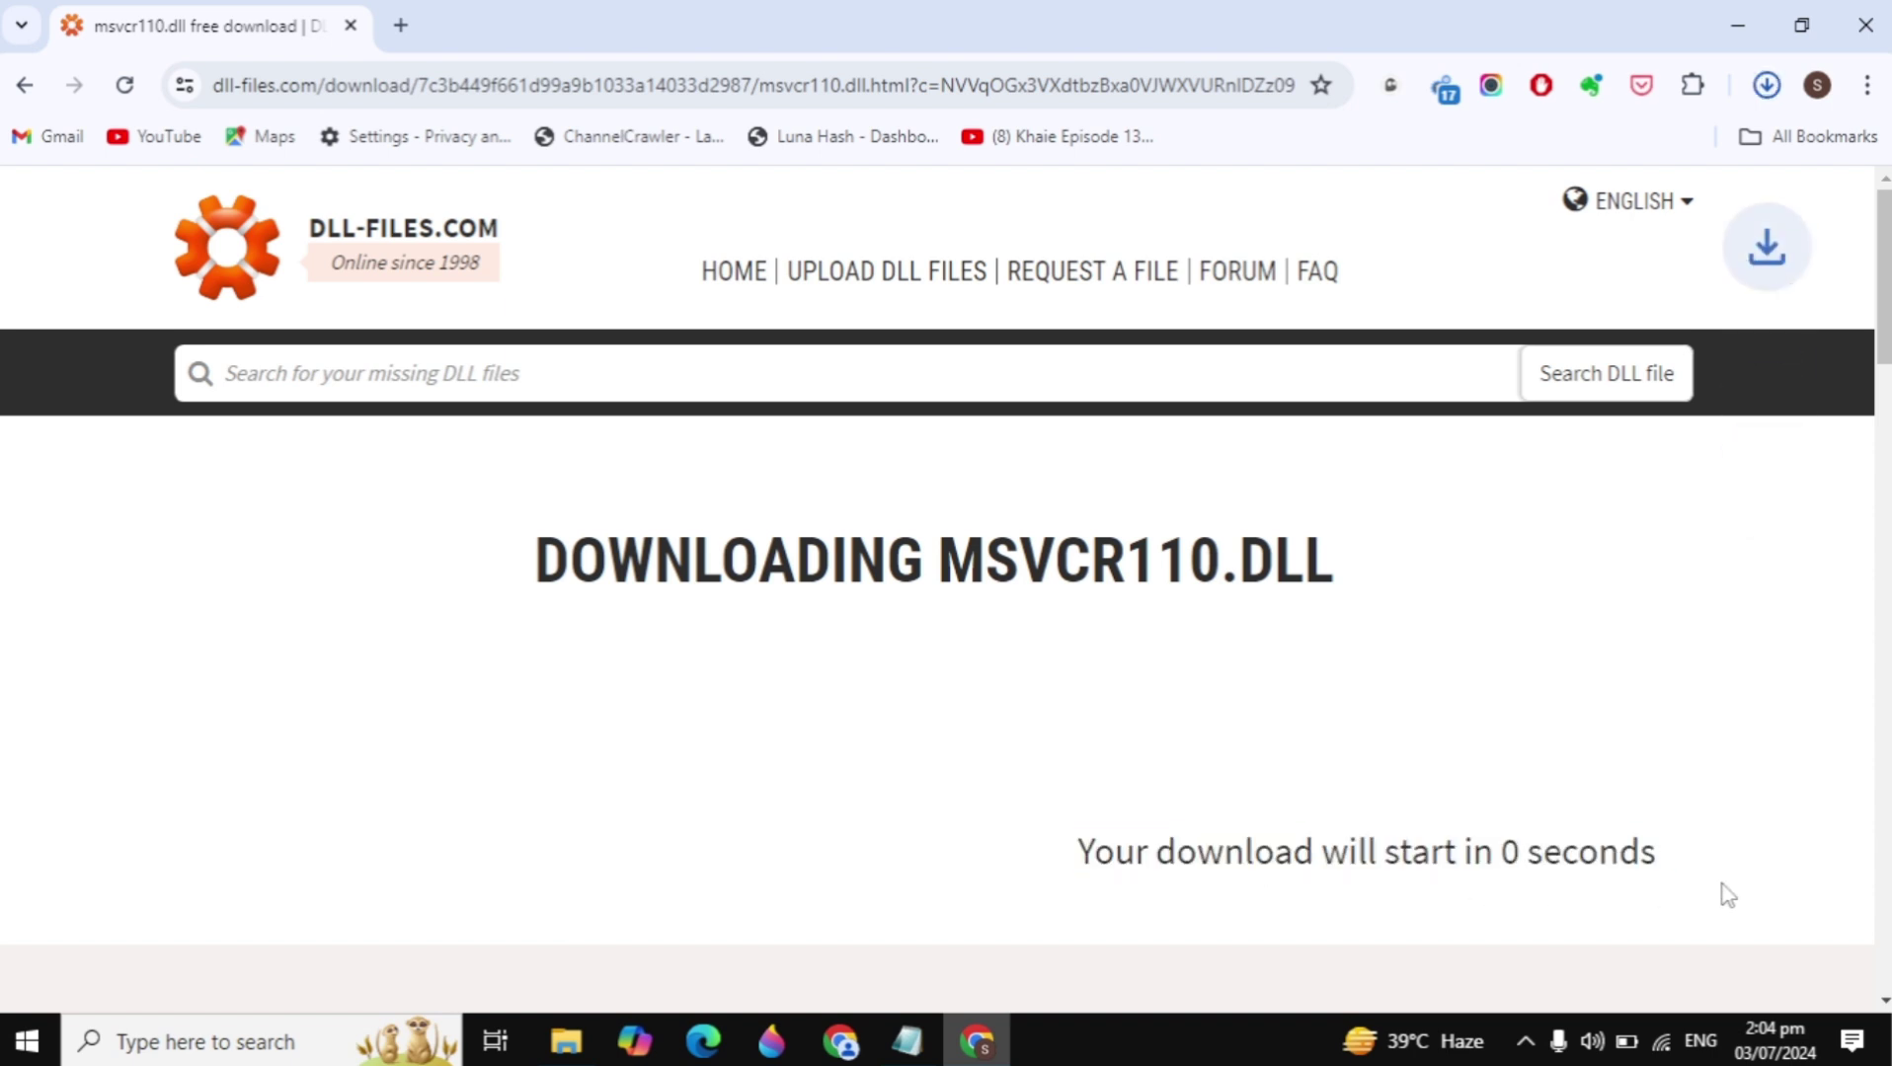
pyautogui.click(1766, 87)
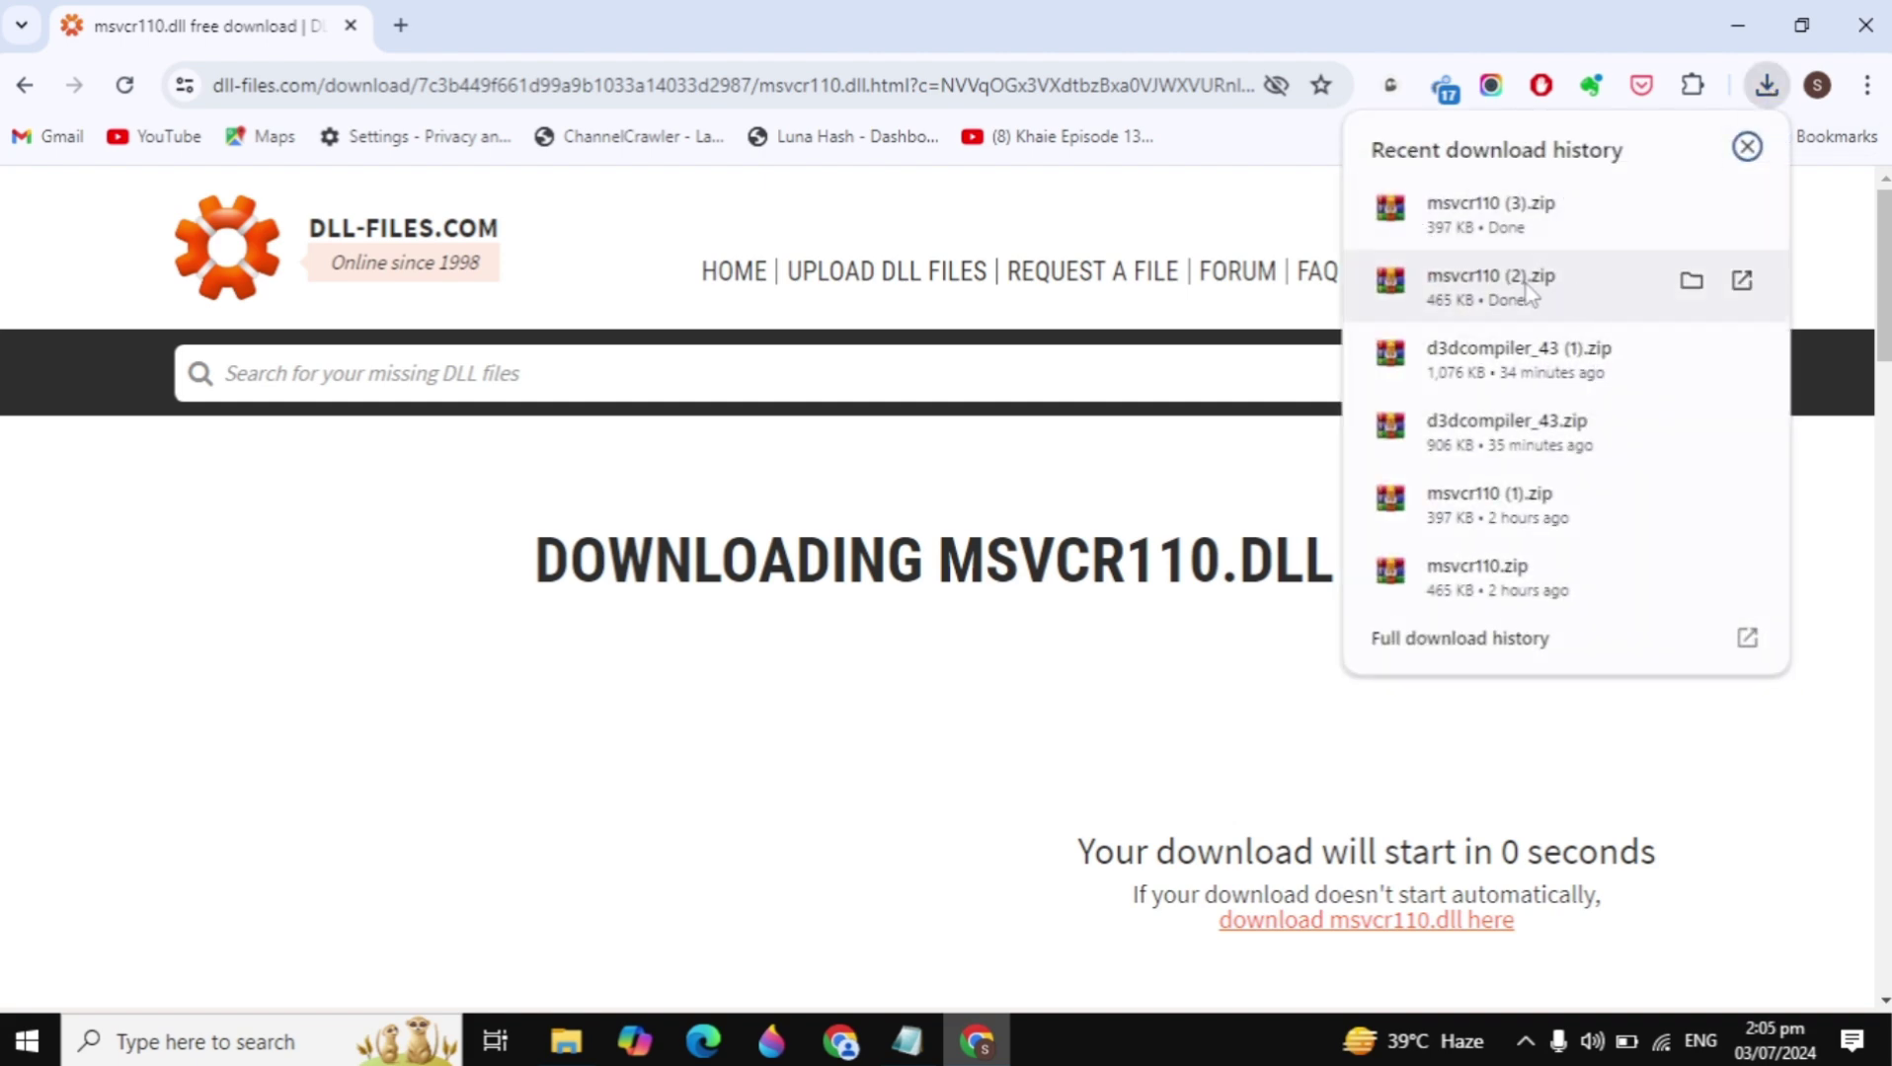
# Drag msvcr110 (3).zip and msvcr110 (2).zip from Chrome's downloads onto the desktop and arrange them
pyautogui.click(1801, 25)
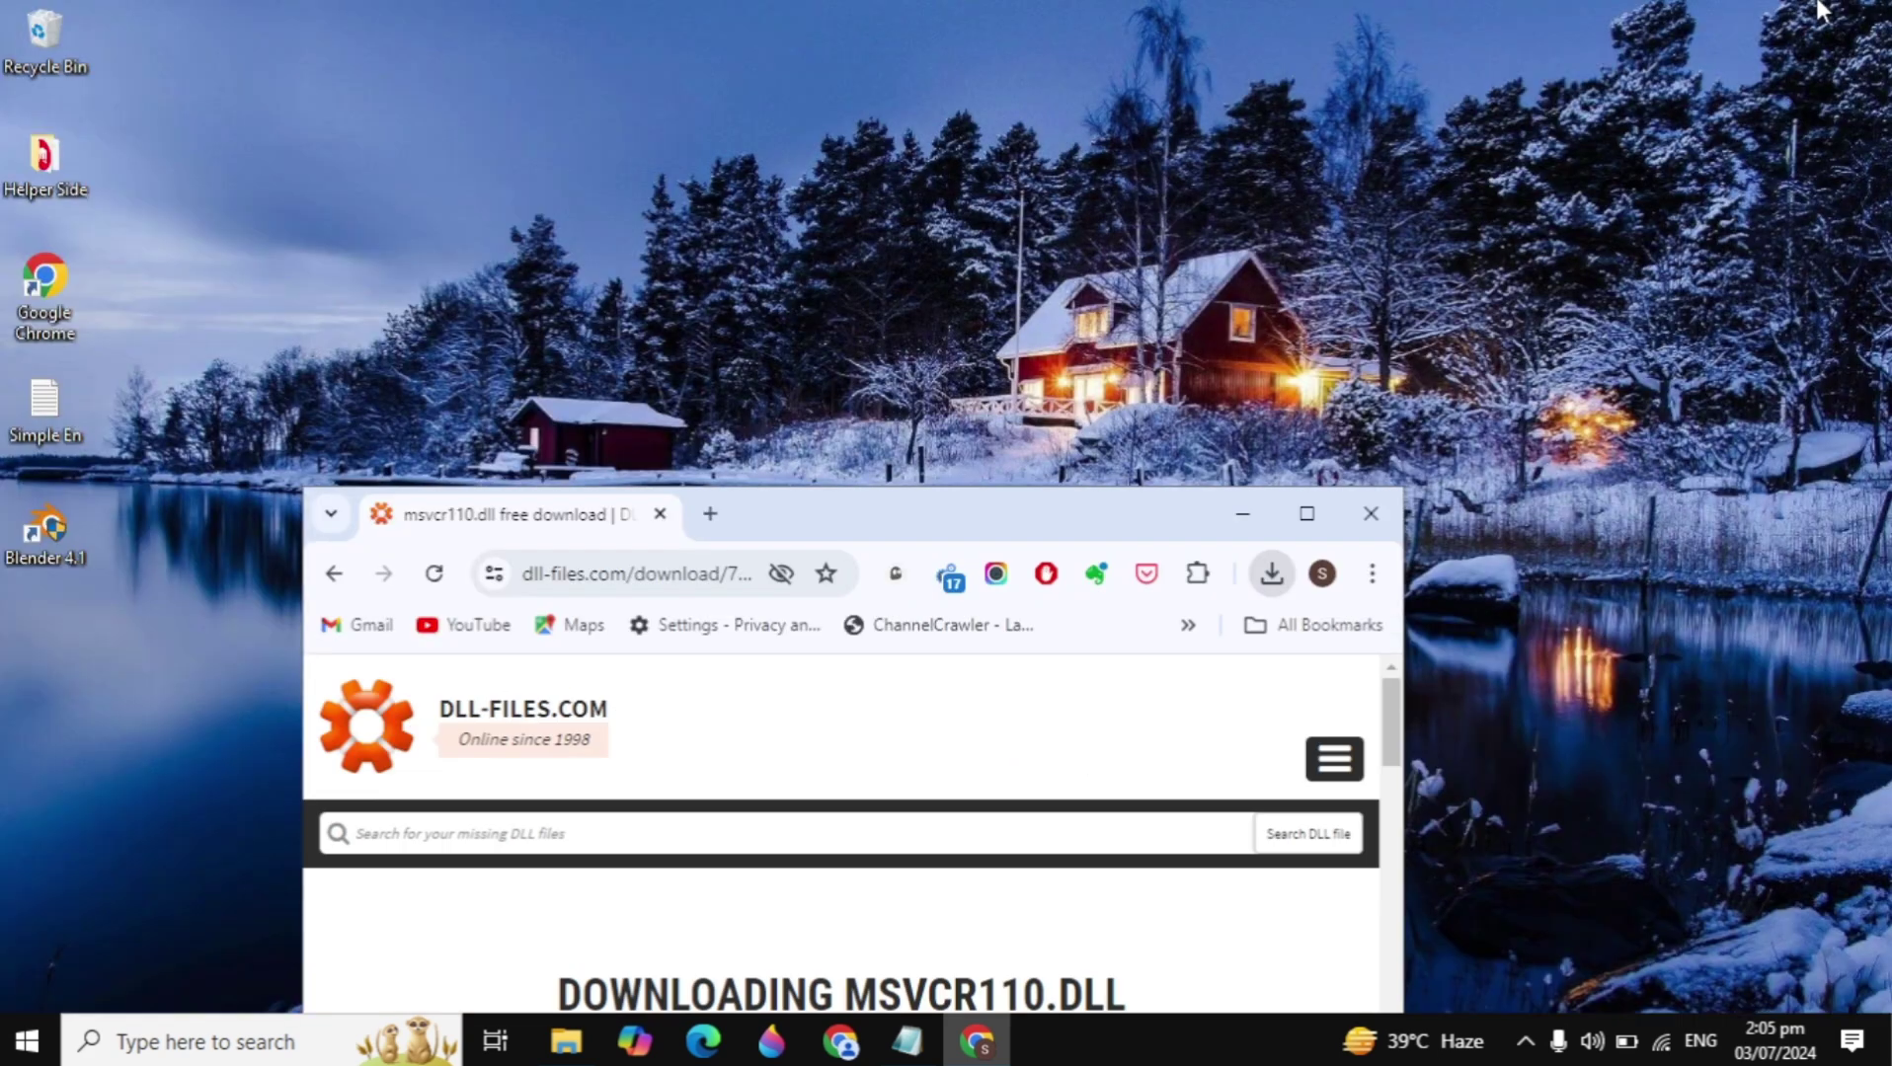
pyautogui.click(1271, 573)
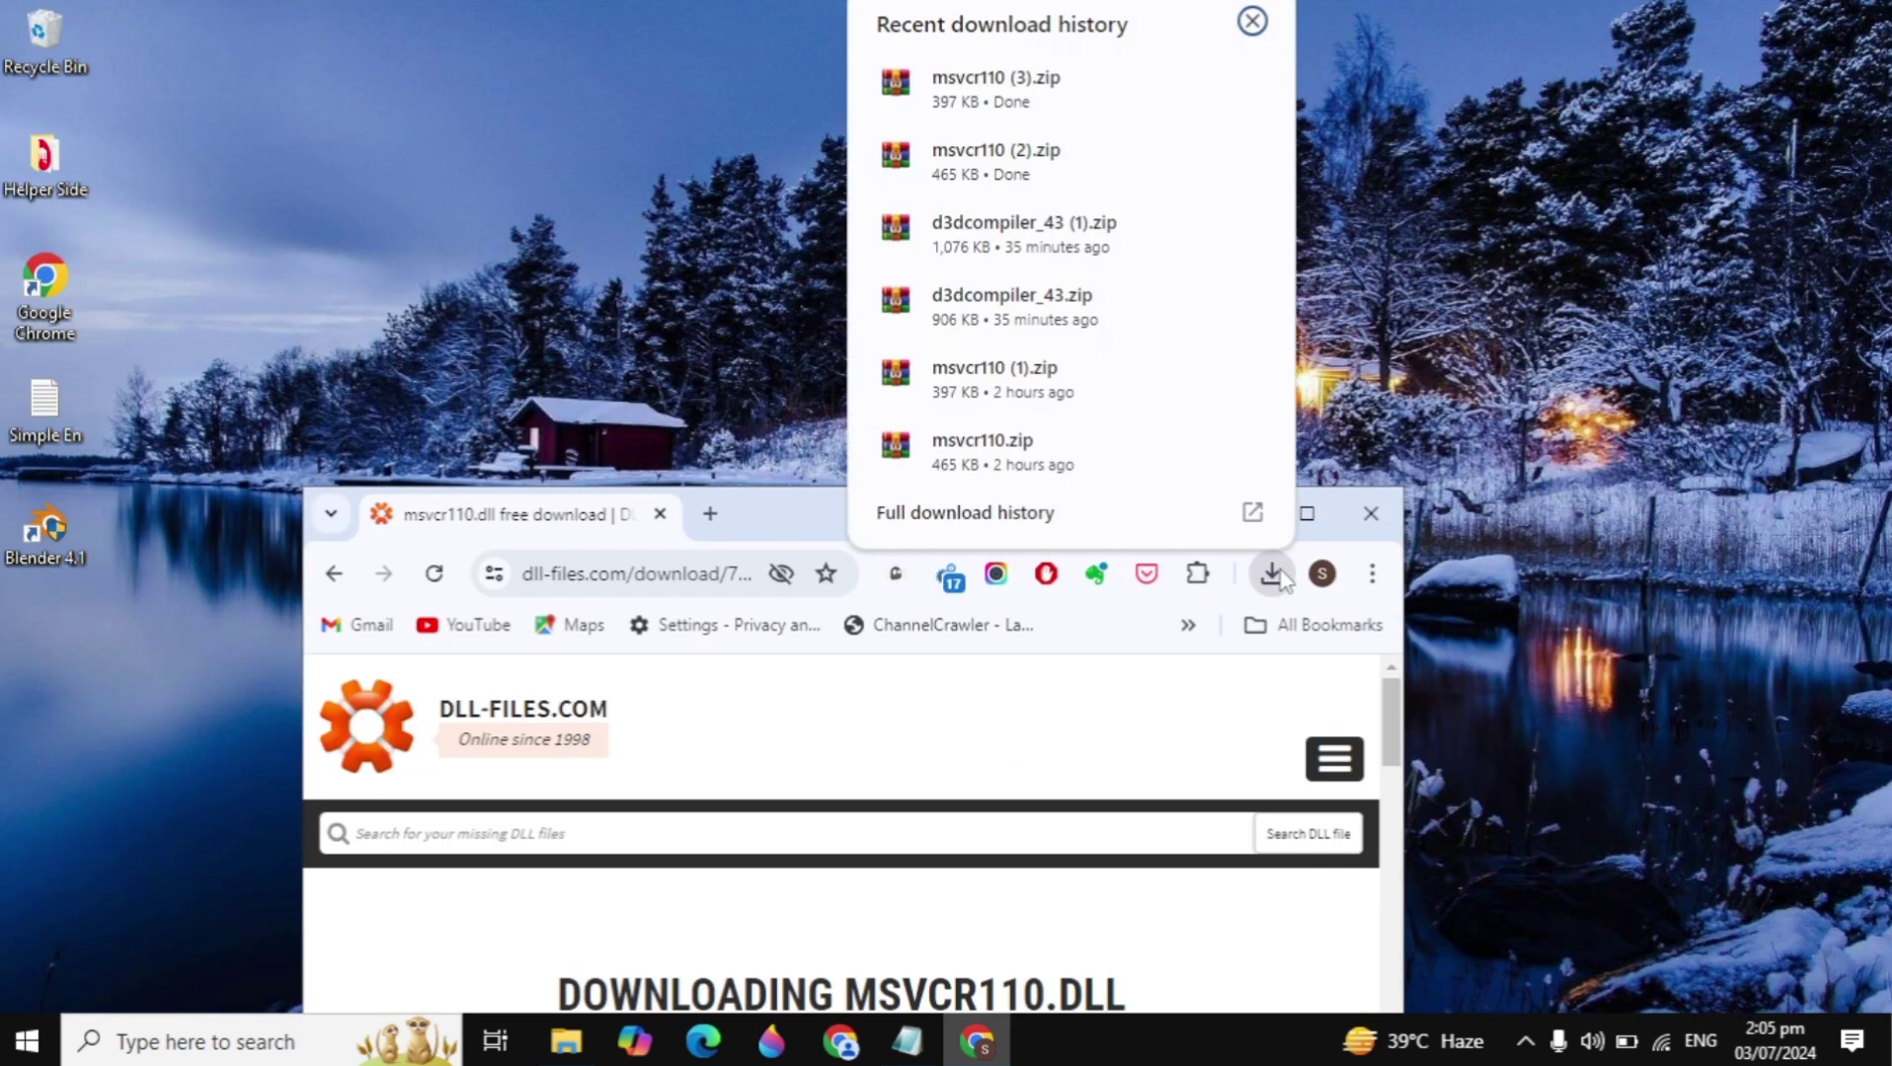
pyautogui.moveTo(1073, 102); pyautogui.dragTo(469, 49)
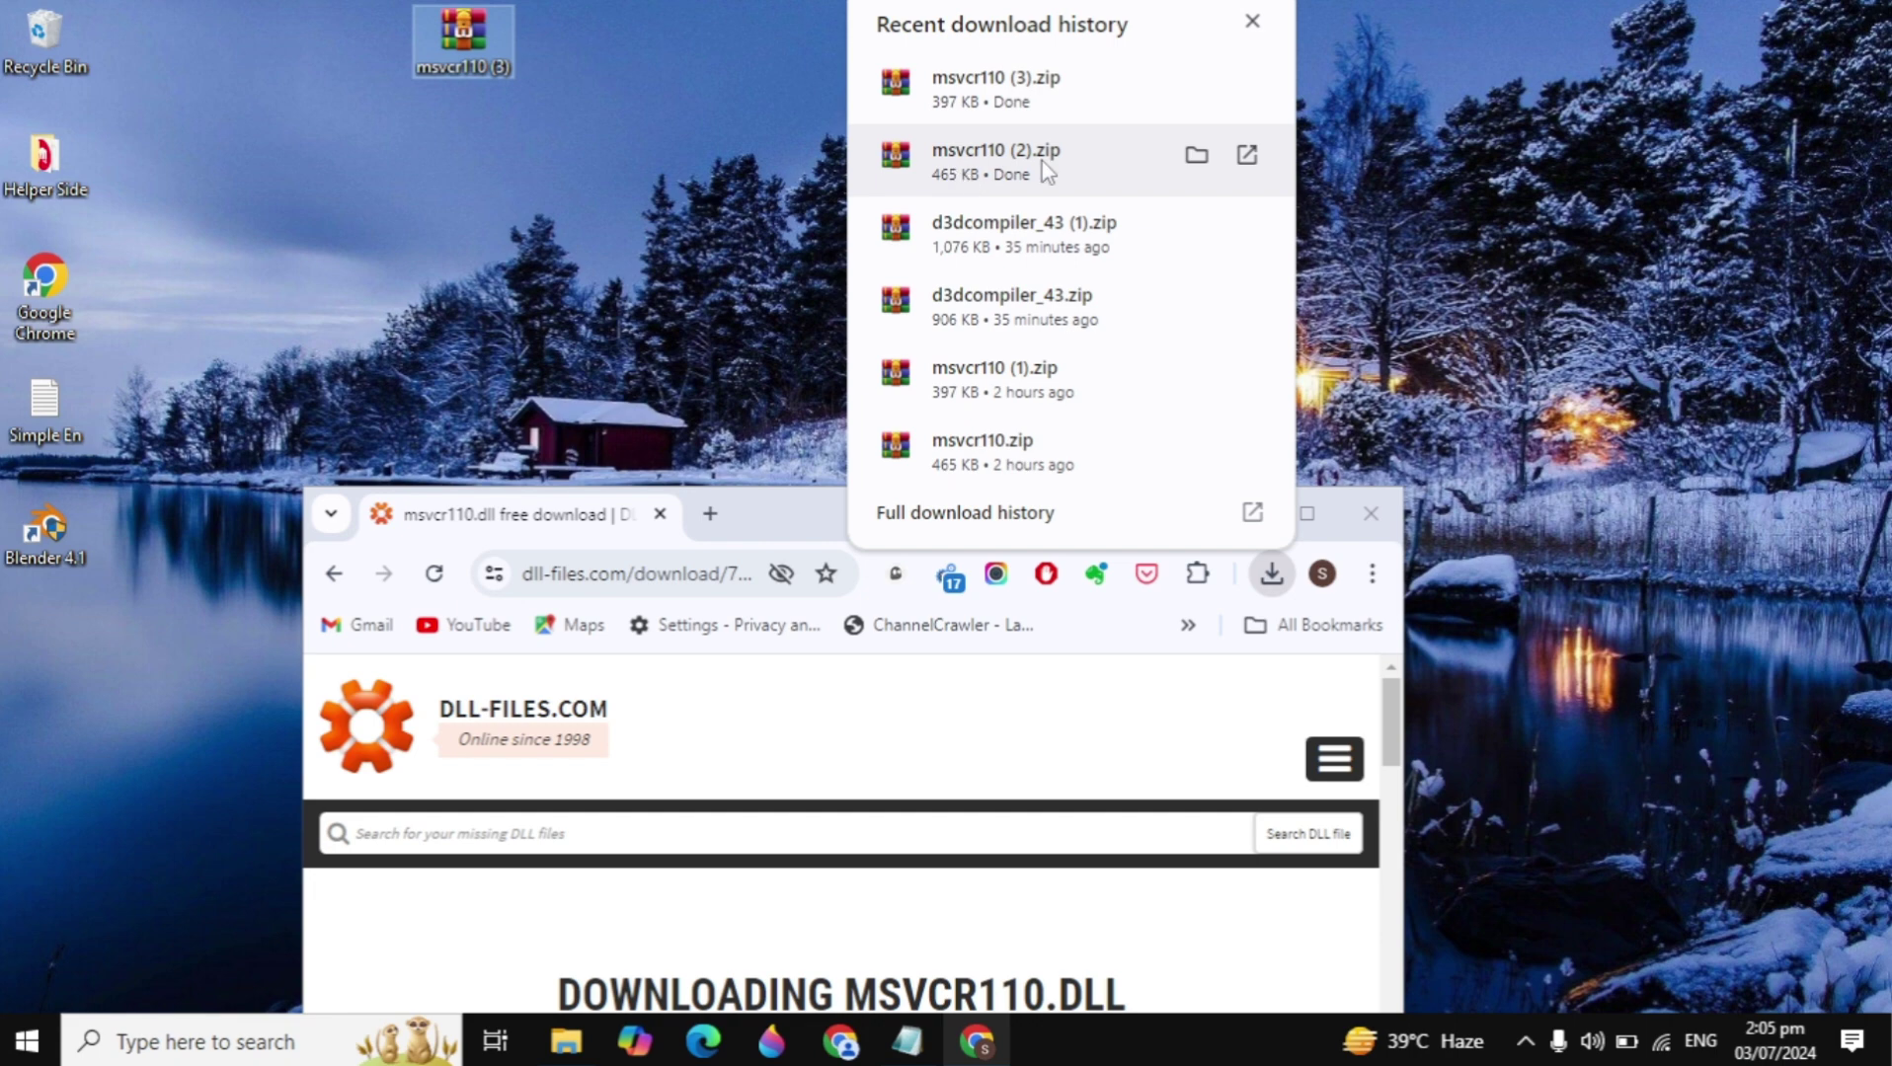
pyautogui.moveTo(1046, 173); pyautogui.dragTo(719, 177)
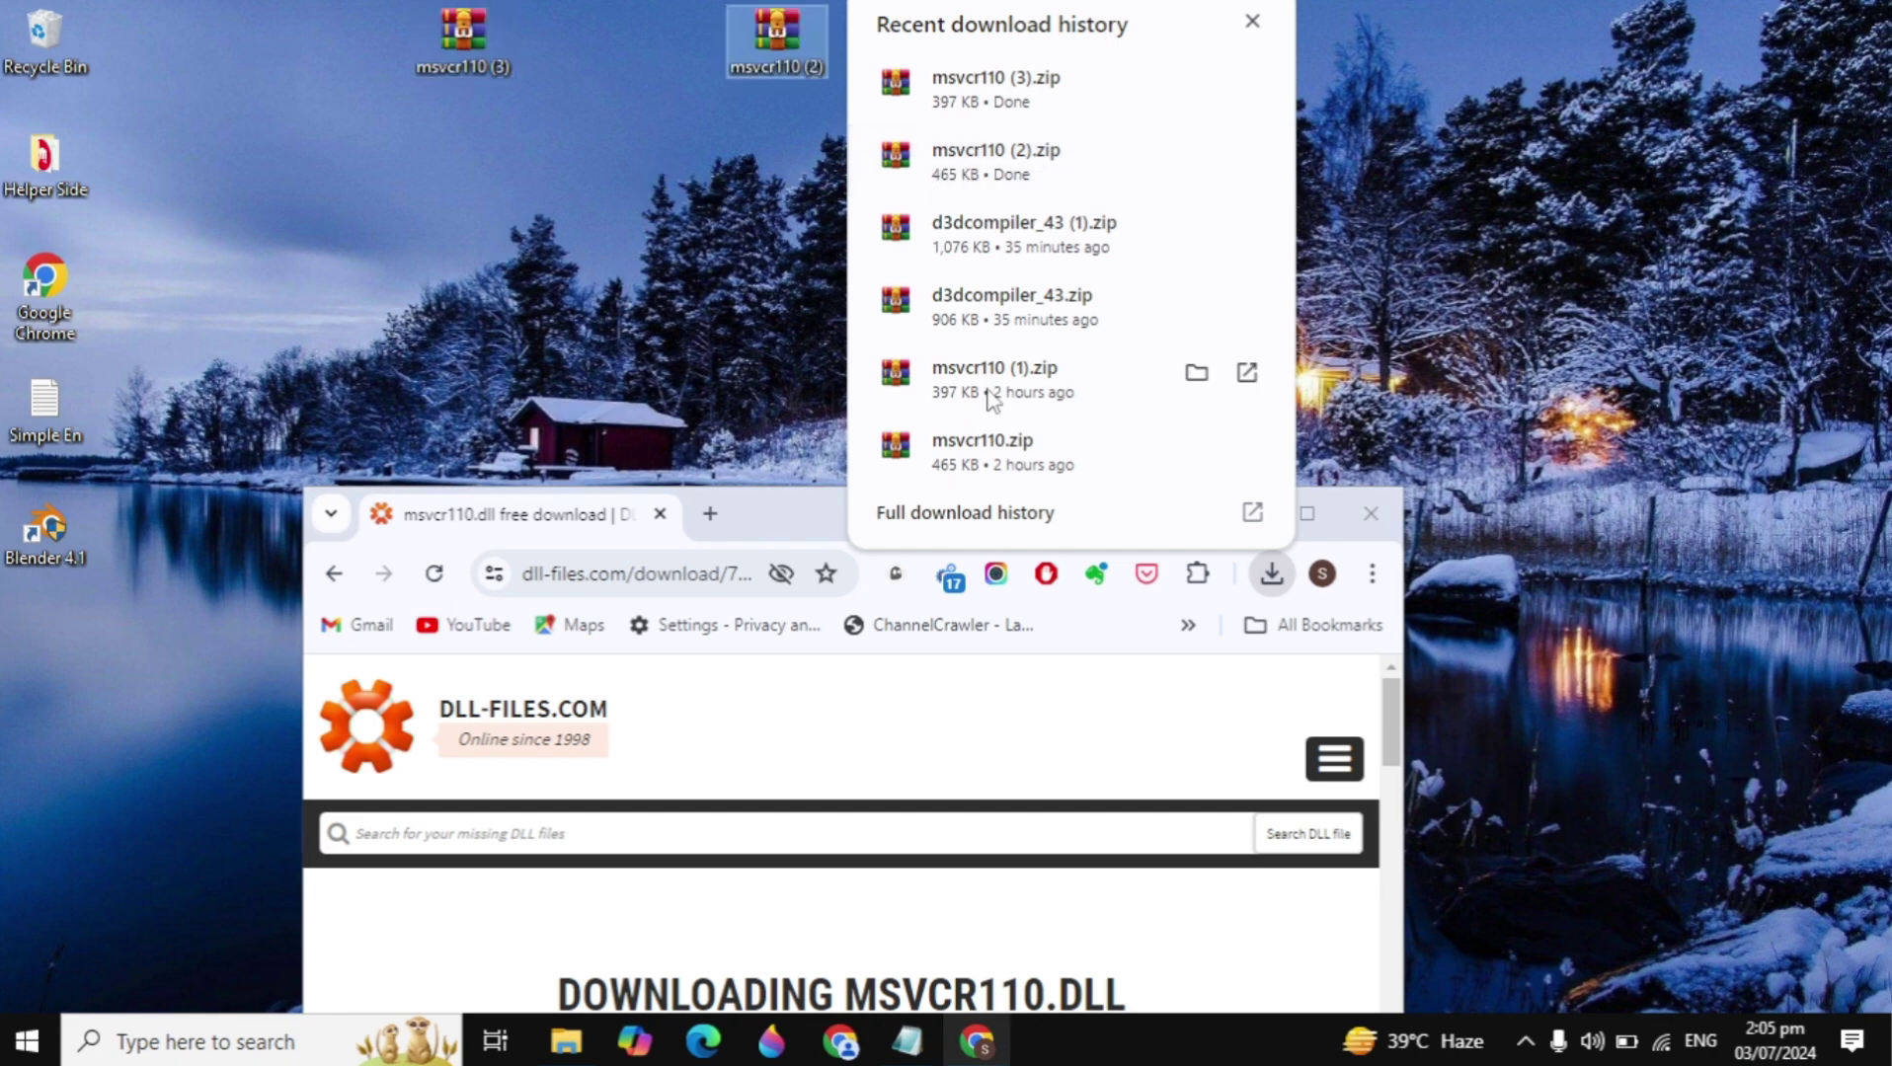
pyautogui.click(748, 505)
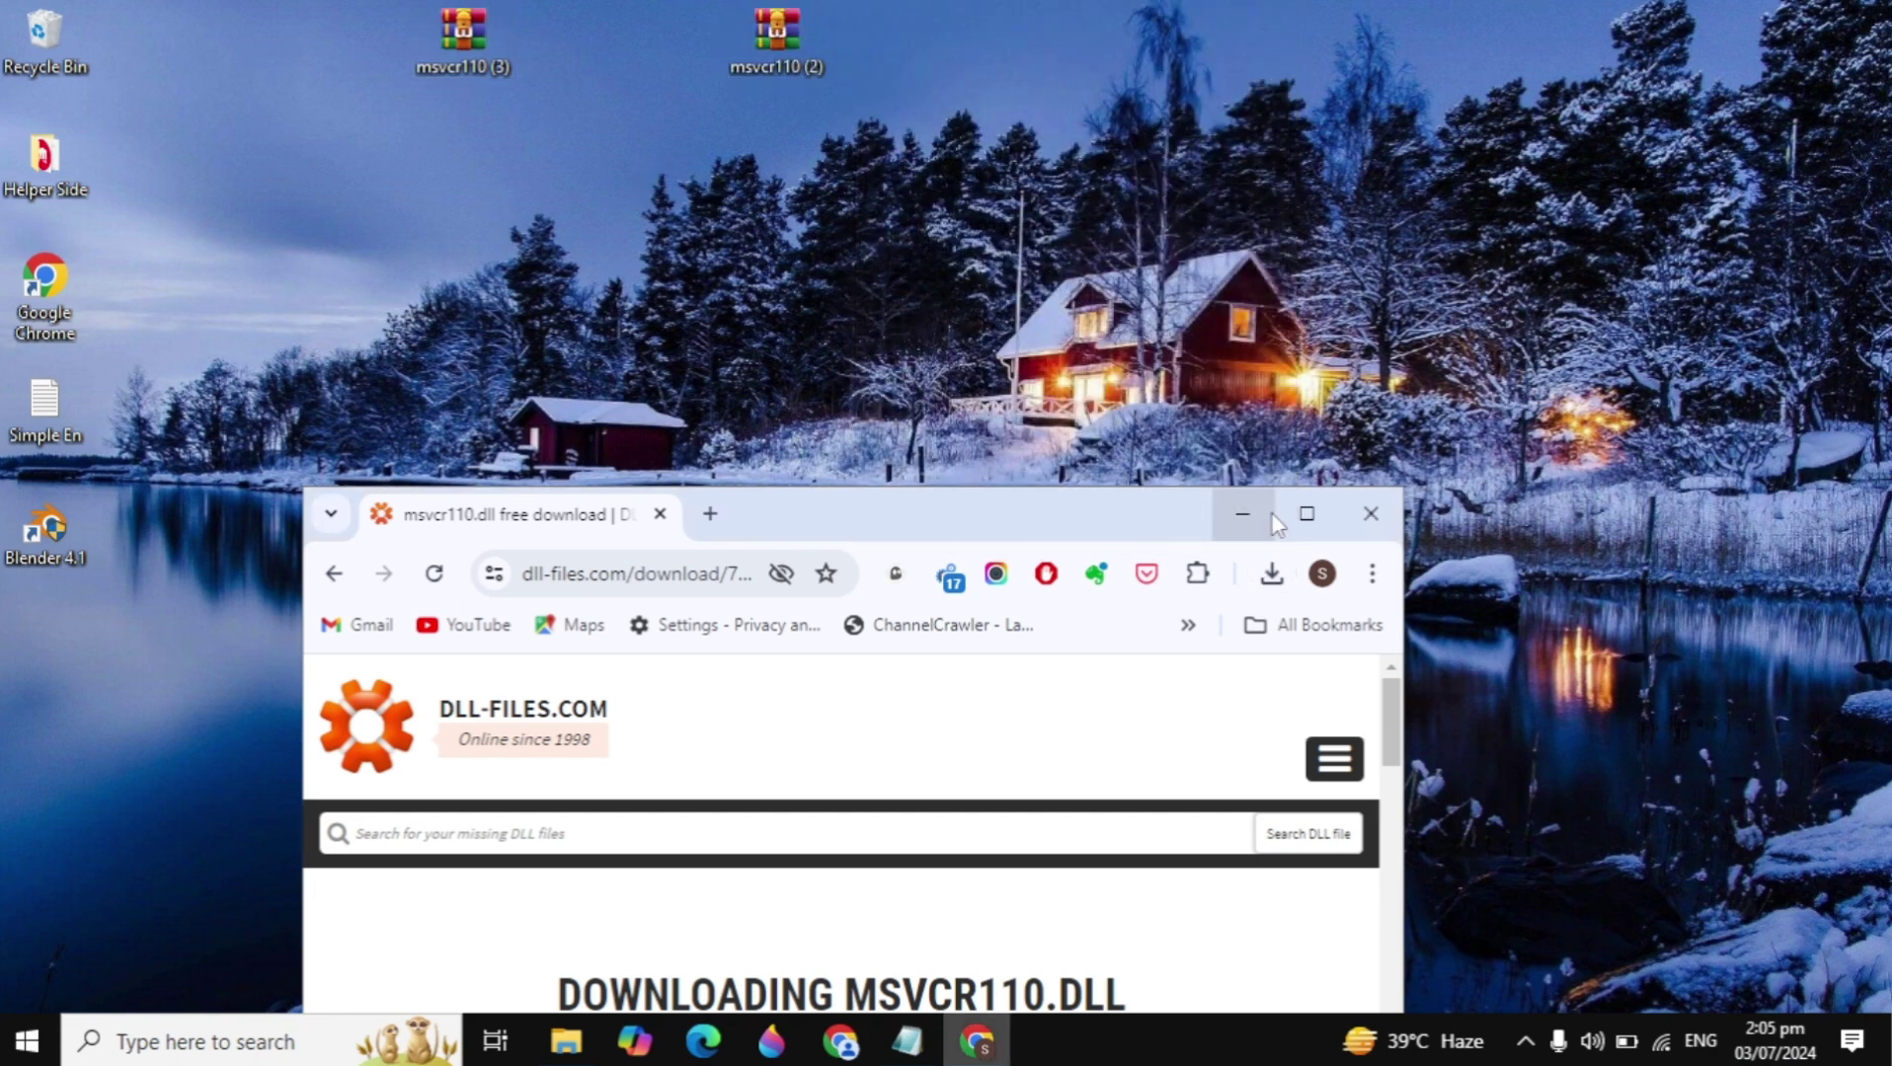
pyautogui.click(1243, 514)
pyautogui.moveTo(458, 31); pyautogui.dragTo(460, 277)
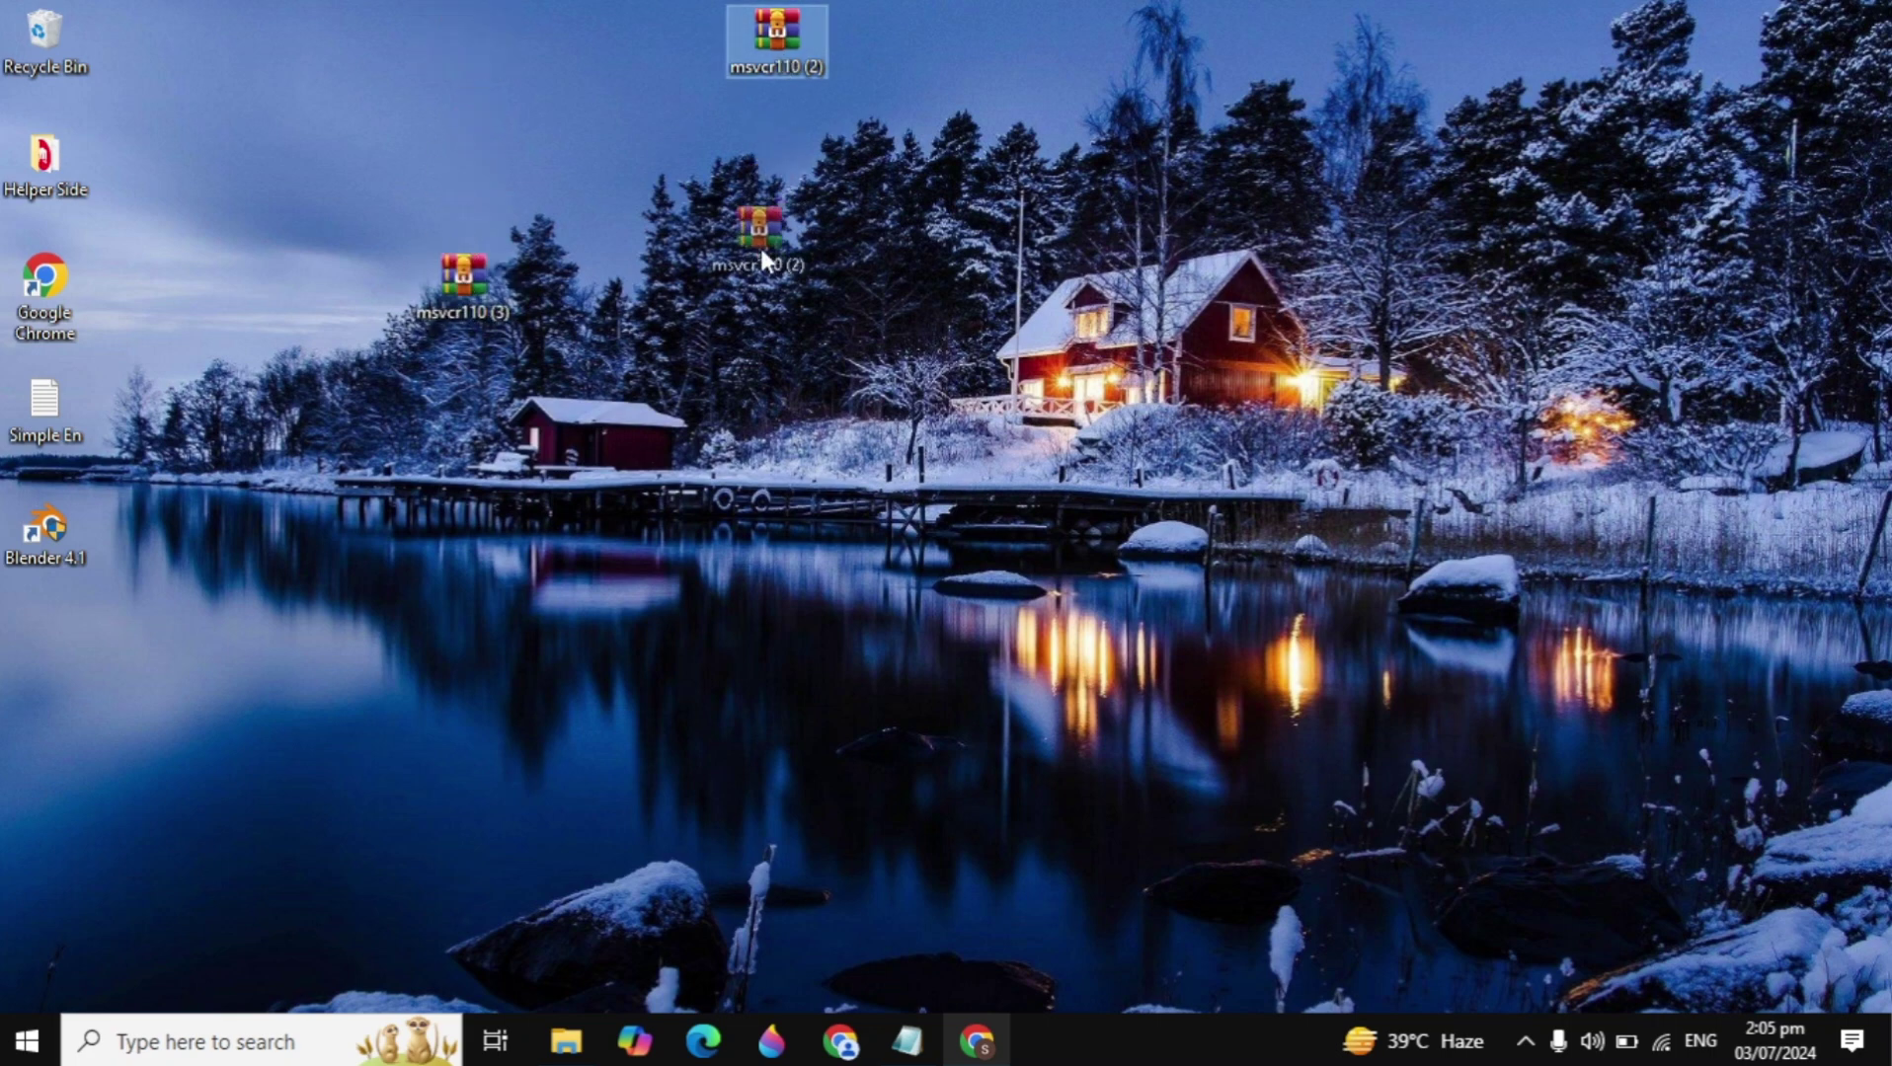
pyautogui.moveTo(761, 253); pyautogui.dragTo(778, 301)
# Create a new desktop folder named '32 bit'
pyautogui.rightClick(457, 538)
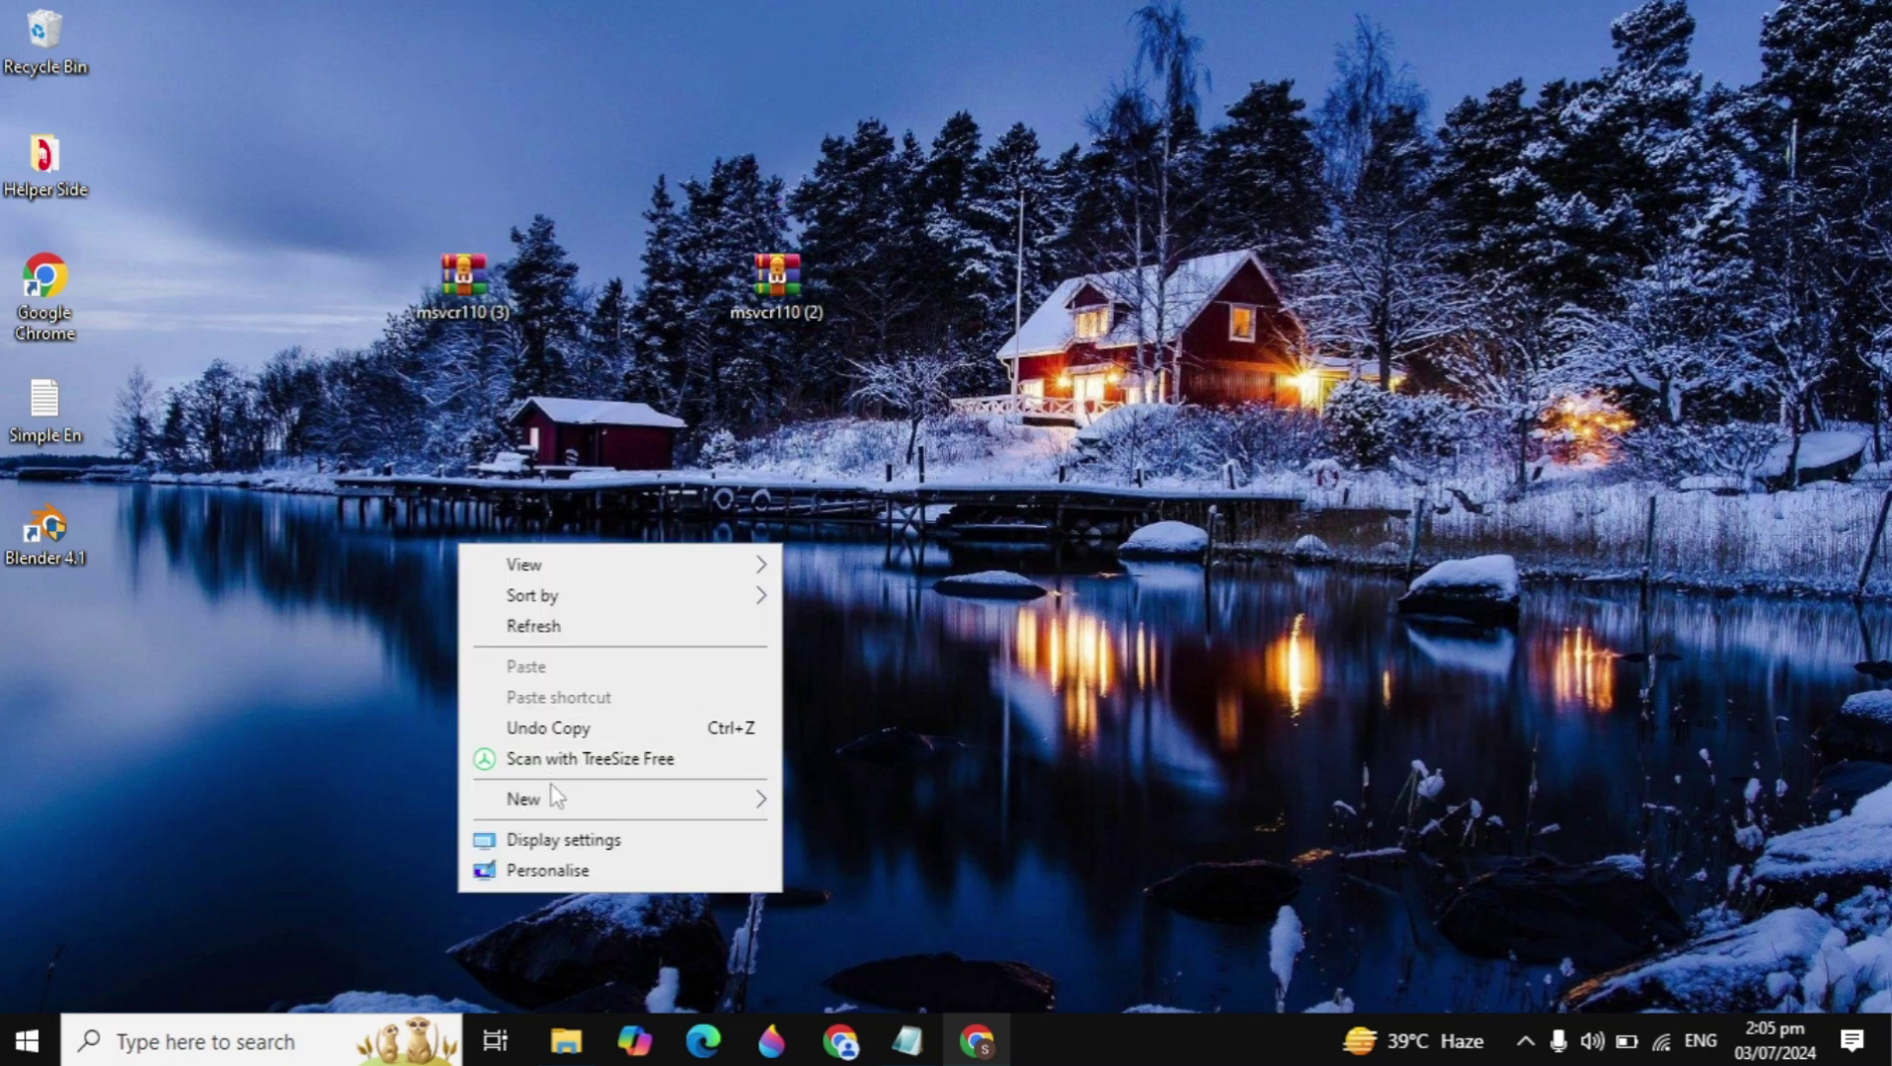
pyautogui.moveTo(556, 798)
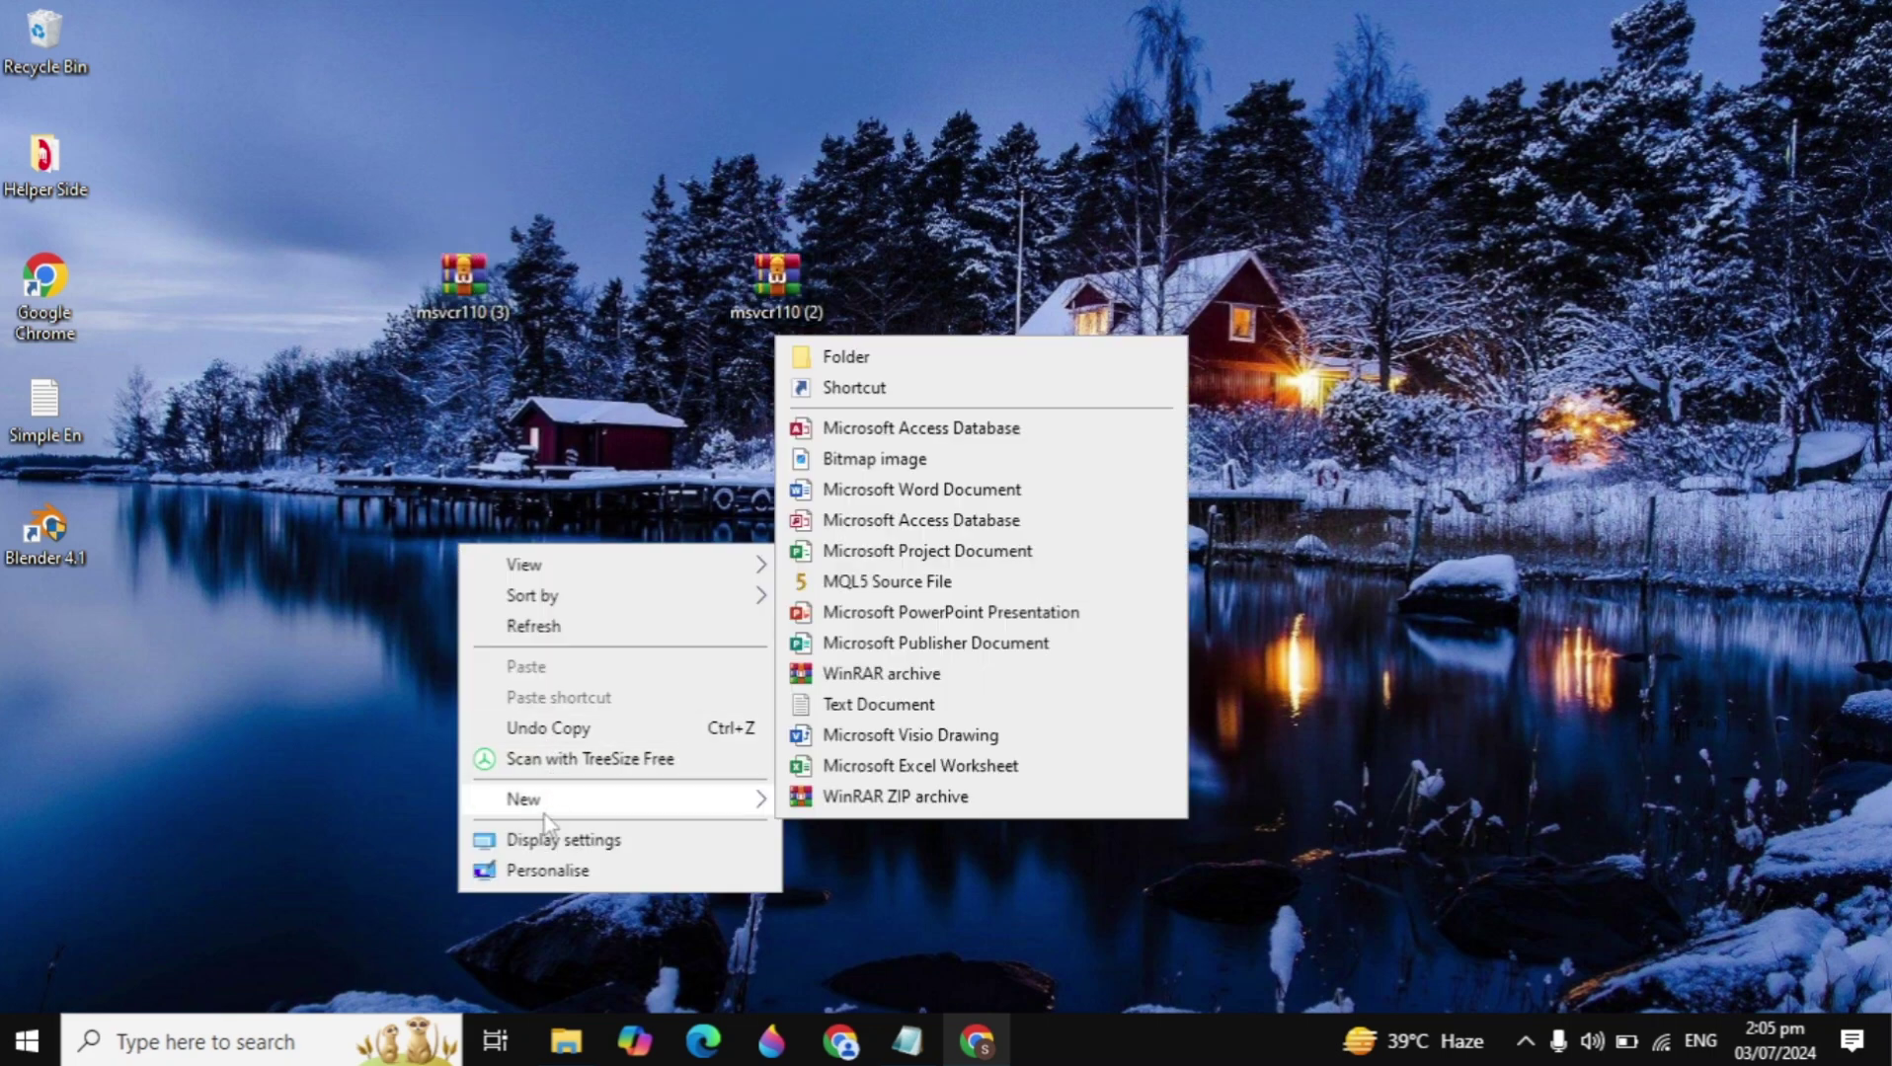
pyautogui.click(999, 375)
pyautogui.write('32 bu')
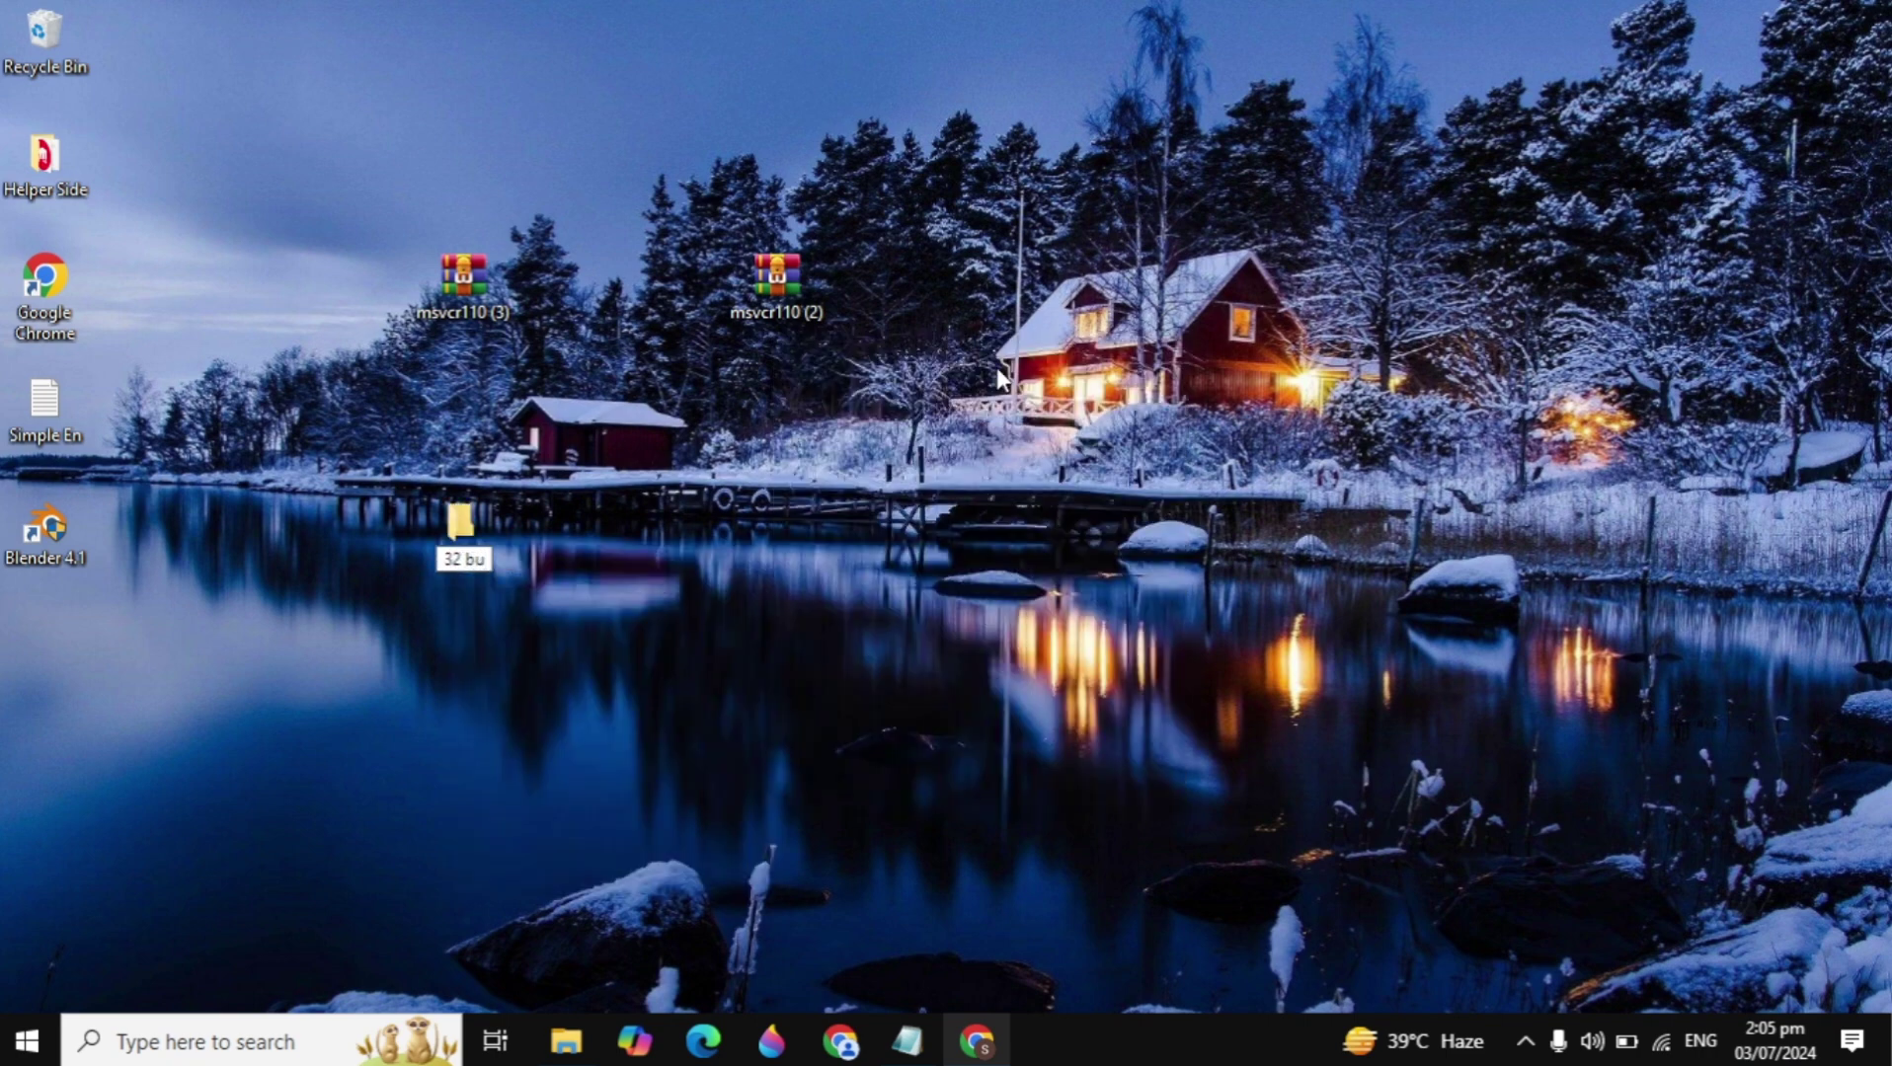
pyautogui.press('BackSpace')
pyautogui.write('it')
# Create a second desktop folder named '64 bit'
pyautogui.rightClick(1029, 203)
pyautogui.moveTo(1140, 469)
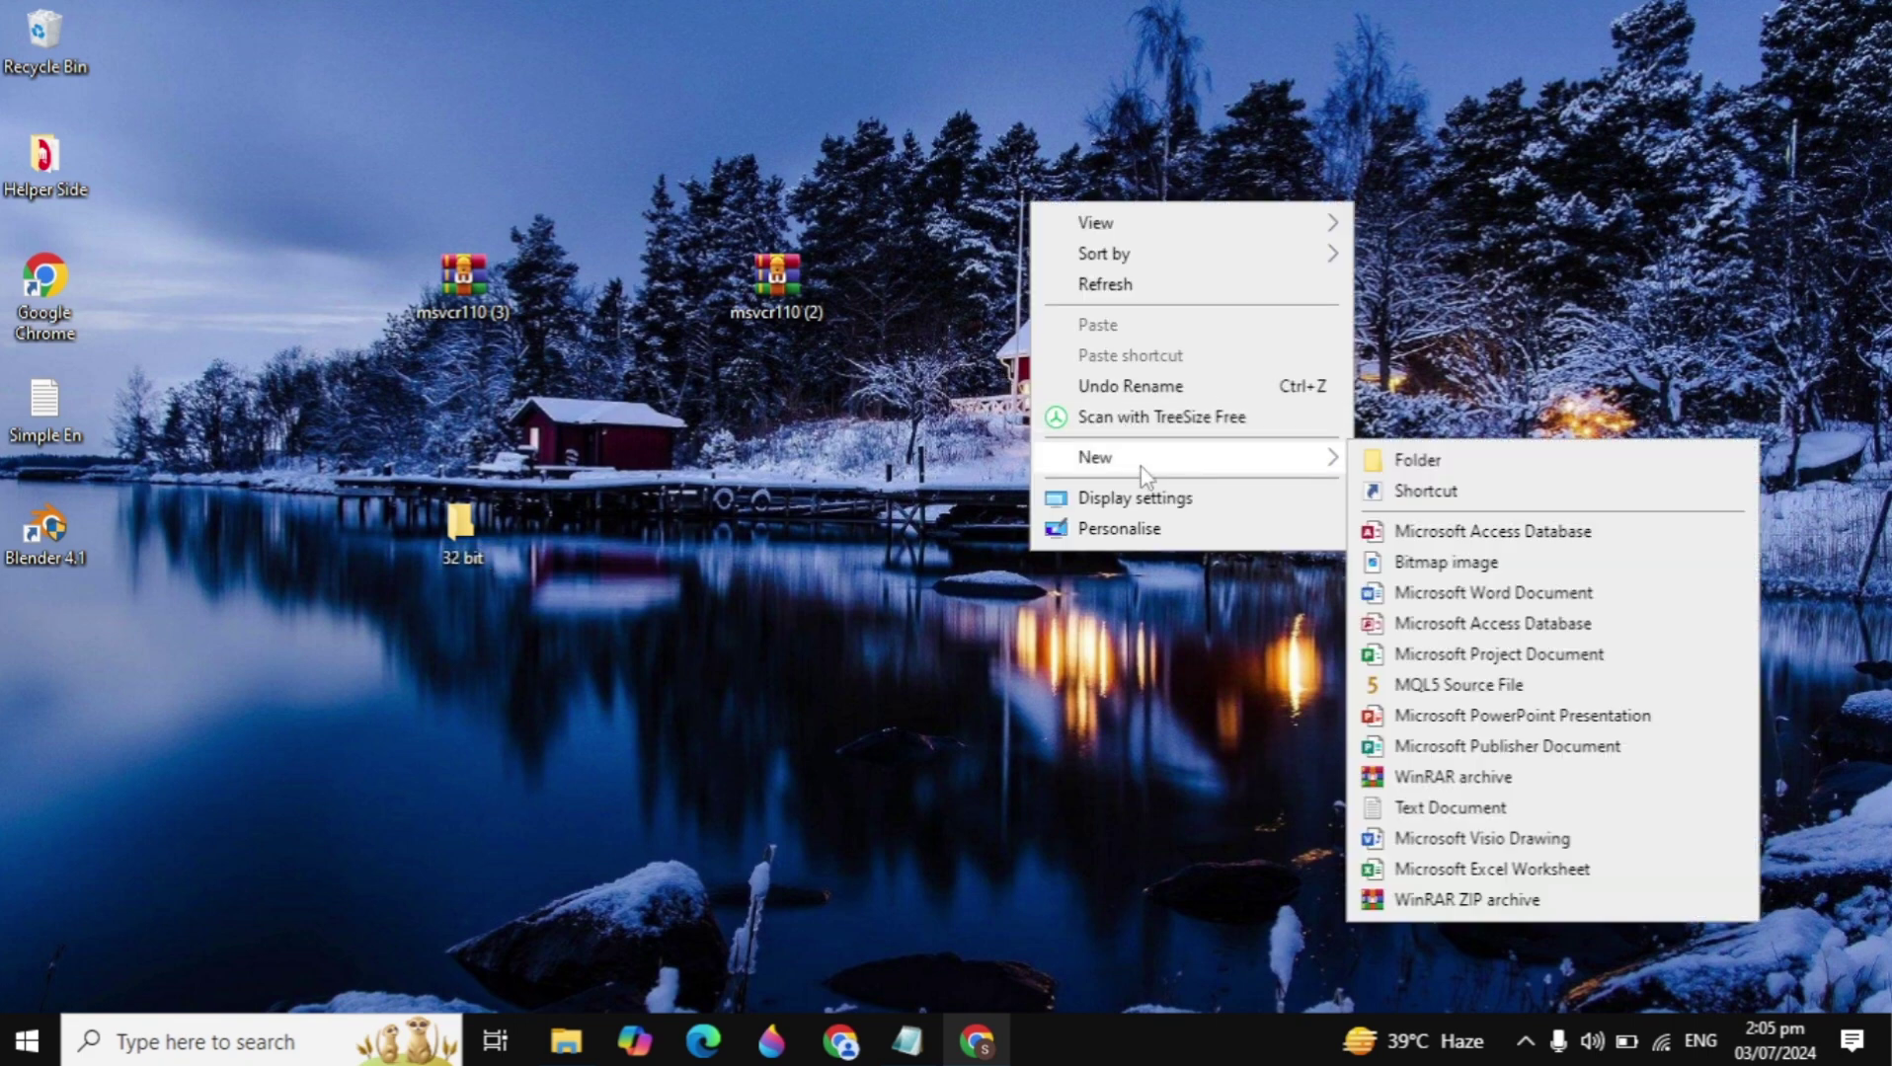
pyautogui.click(1523, 461)
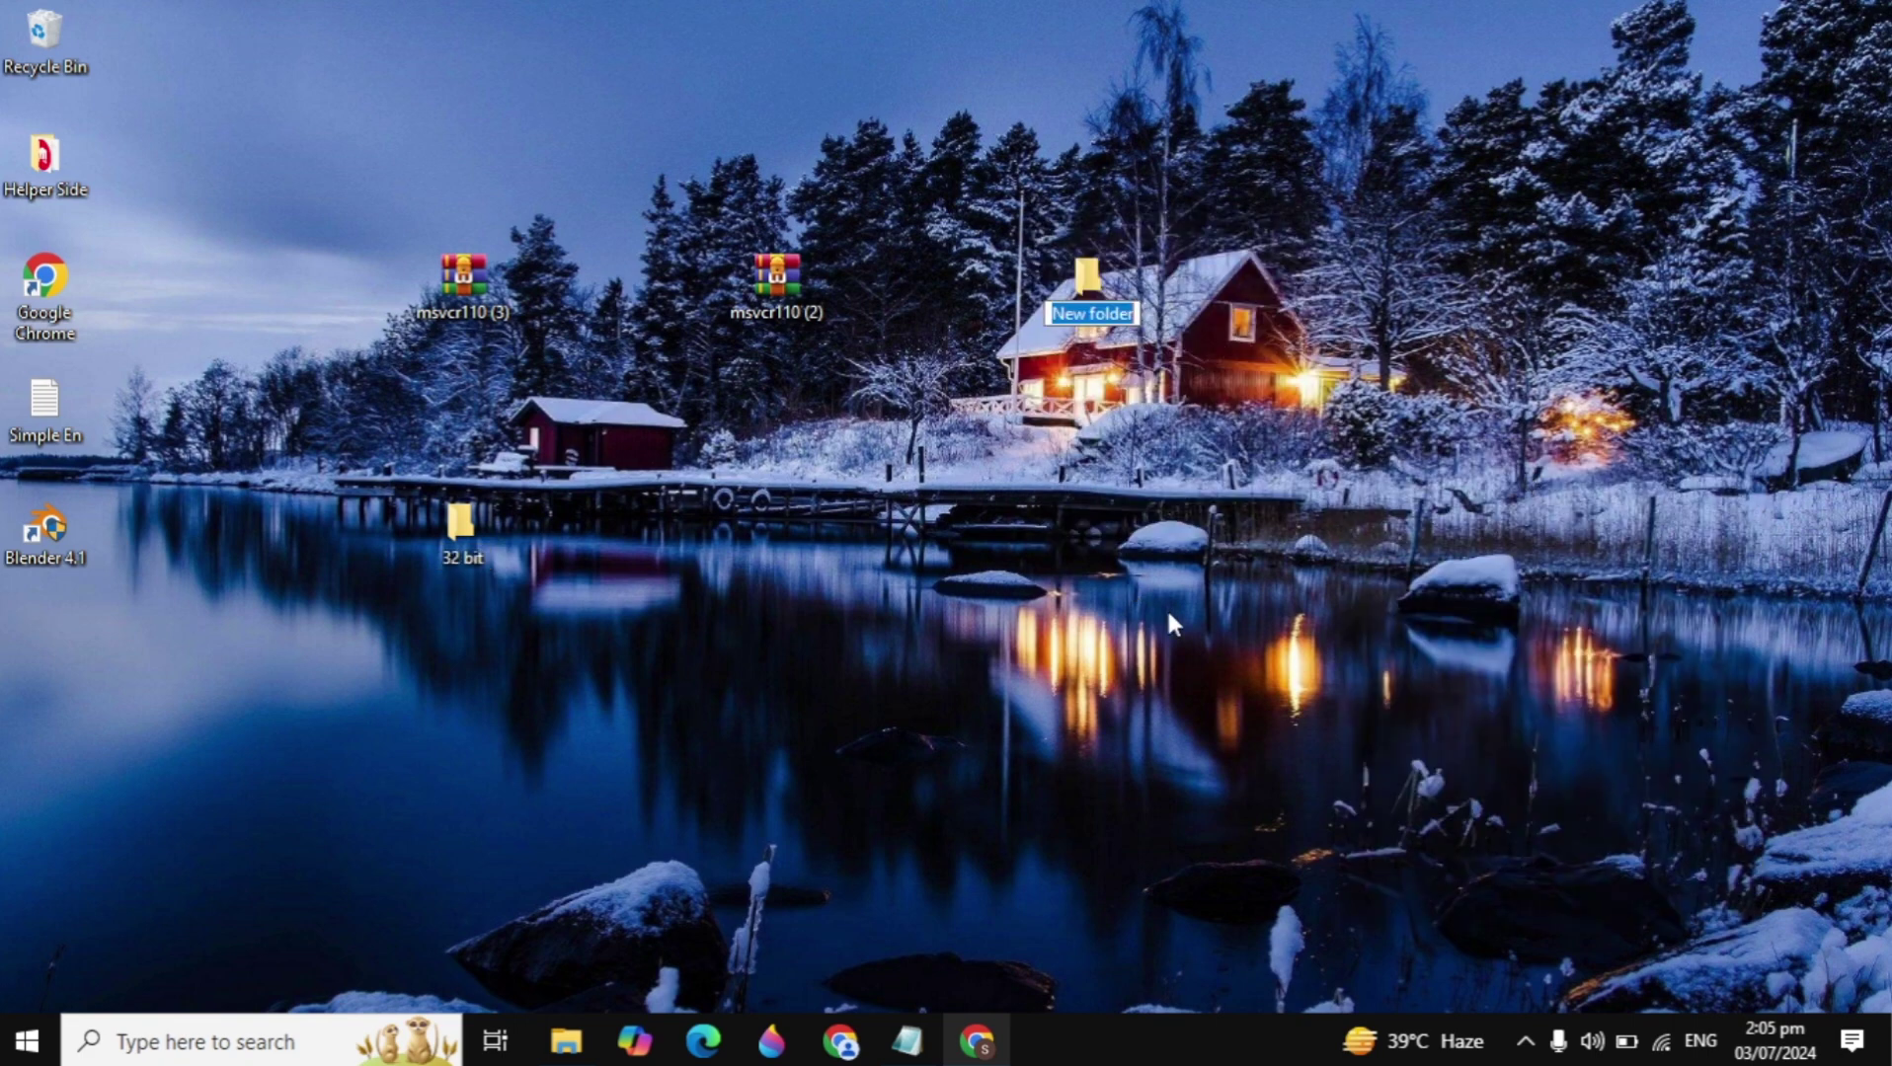
pyautogui.write('64 bit')
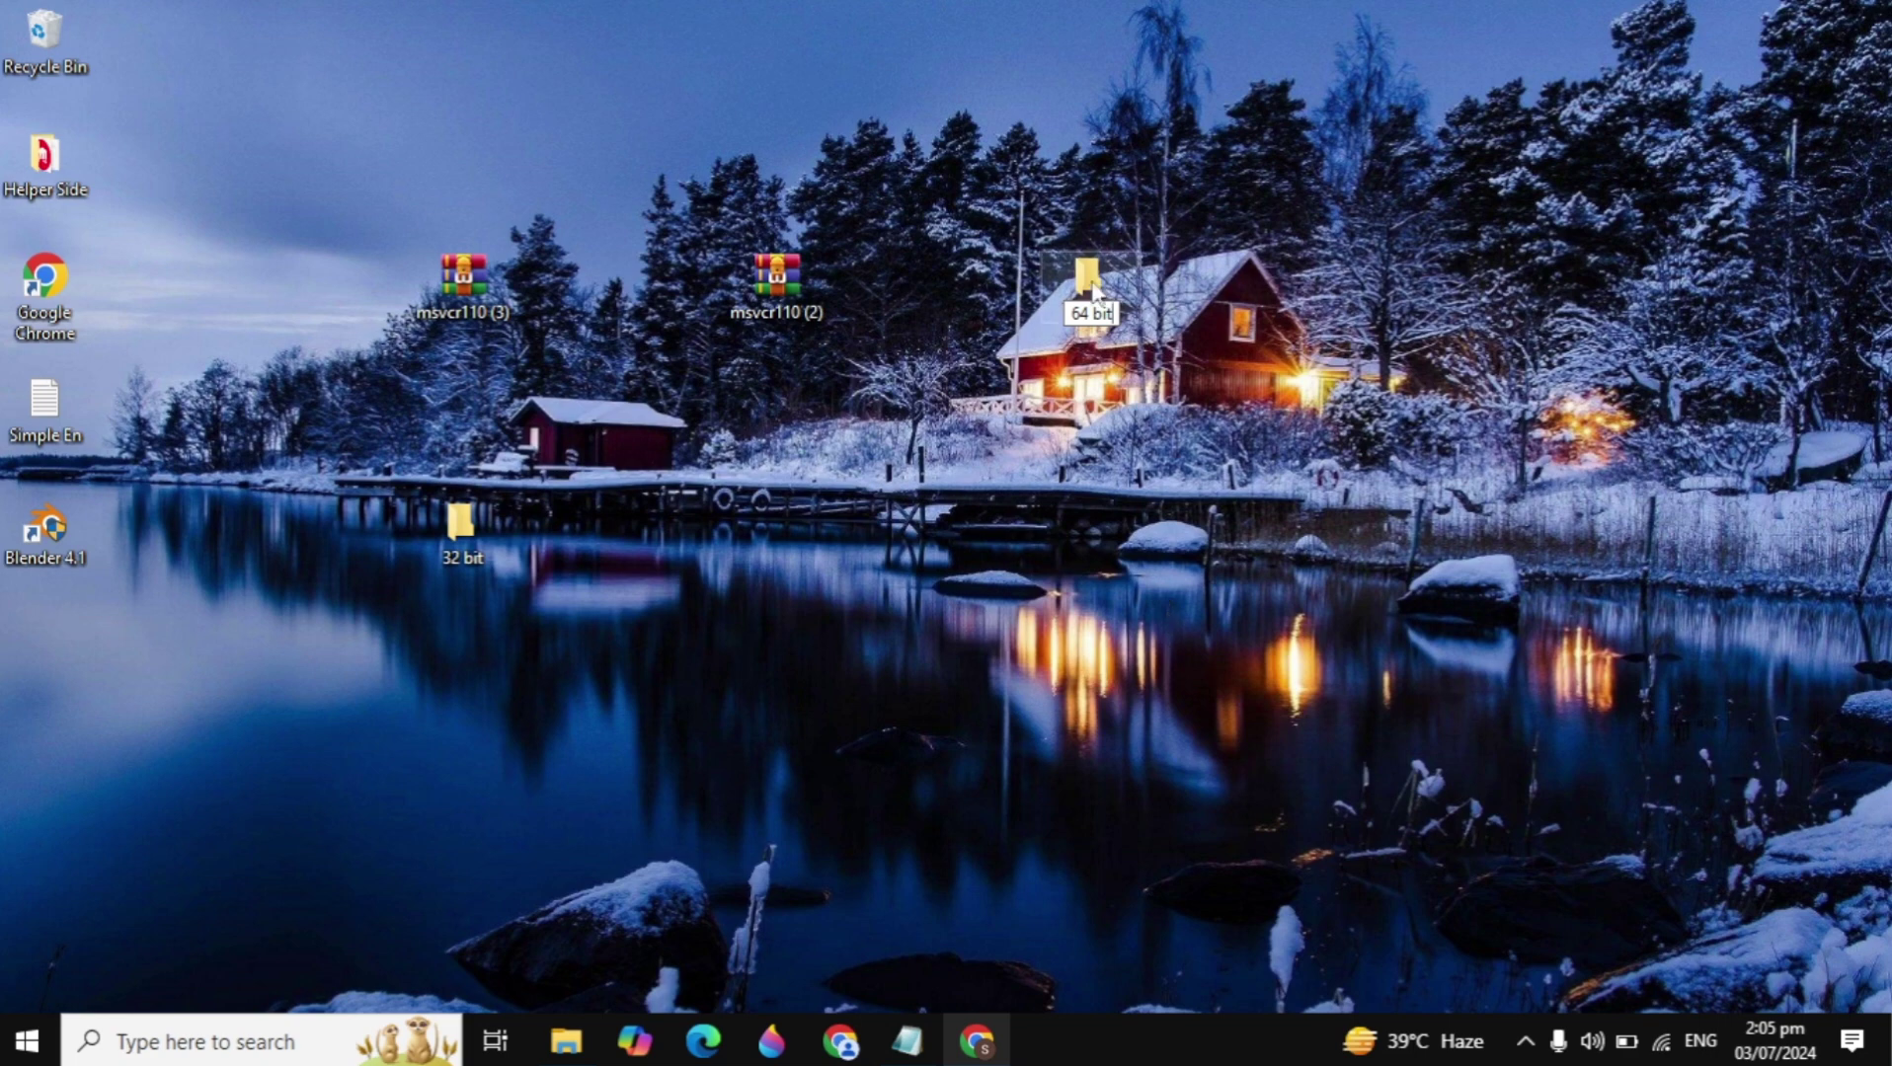
# Extract msvcr110 (3) on the desktop, delete its README and move msvcr110.dll into '32 bit'
pyautogui.moveTo(1090, 282); pyautogui.dragTo(776, 529)
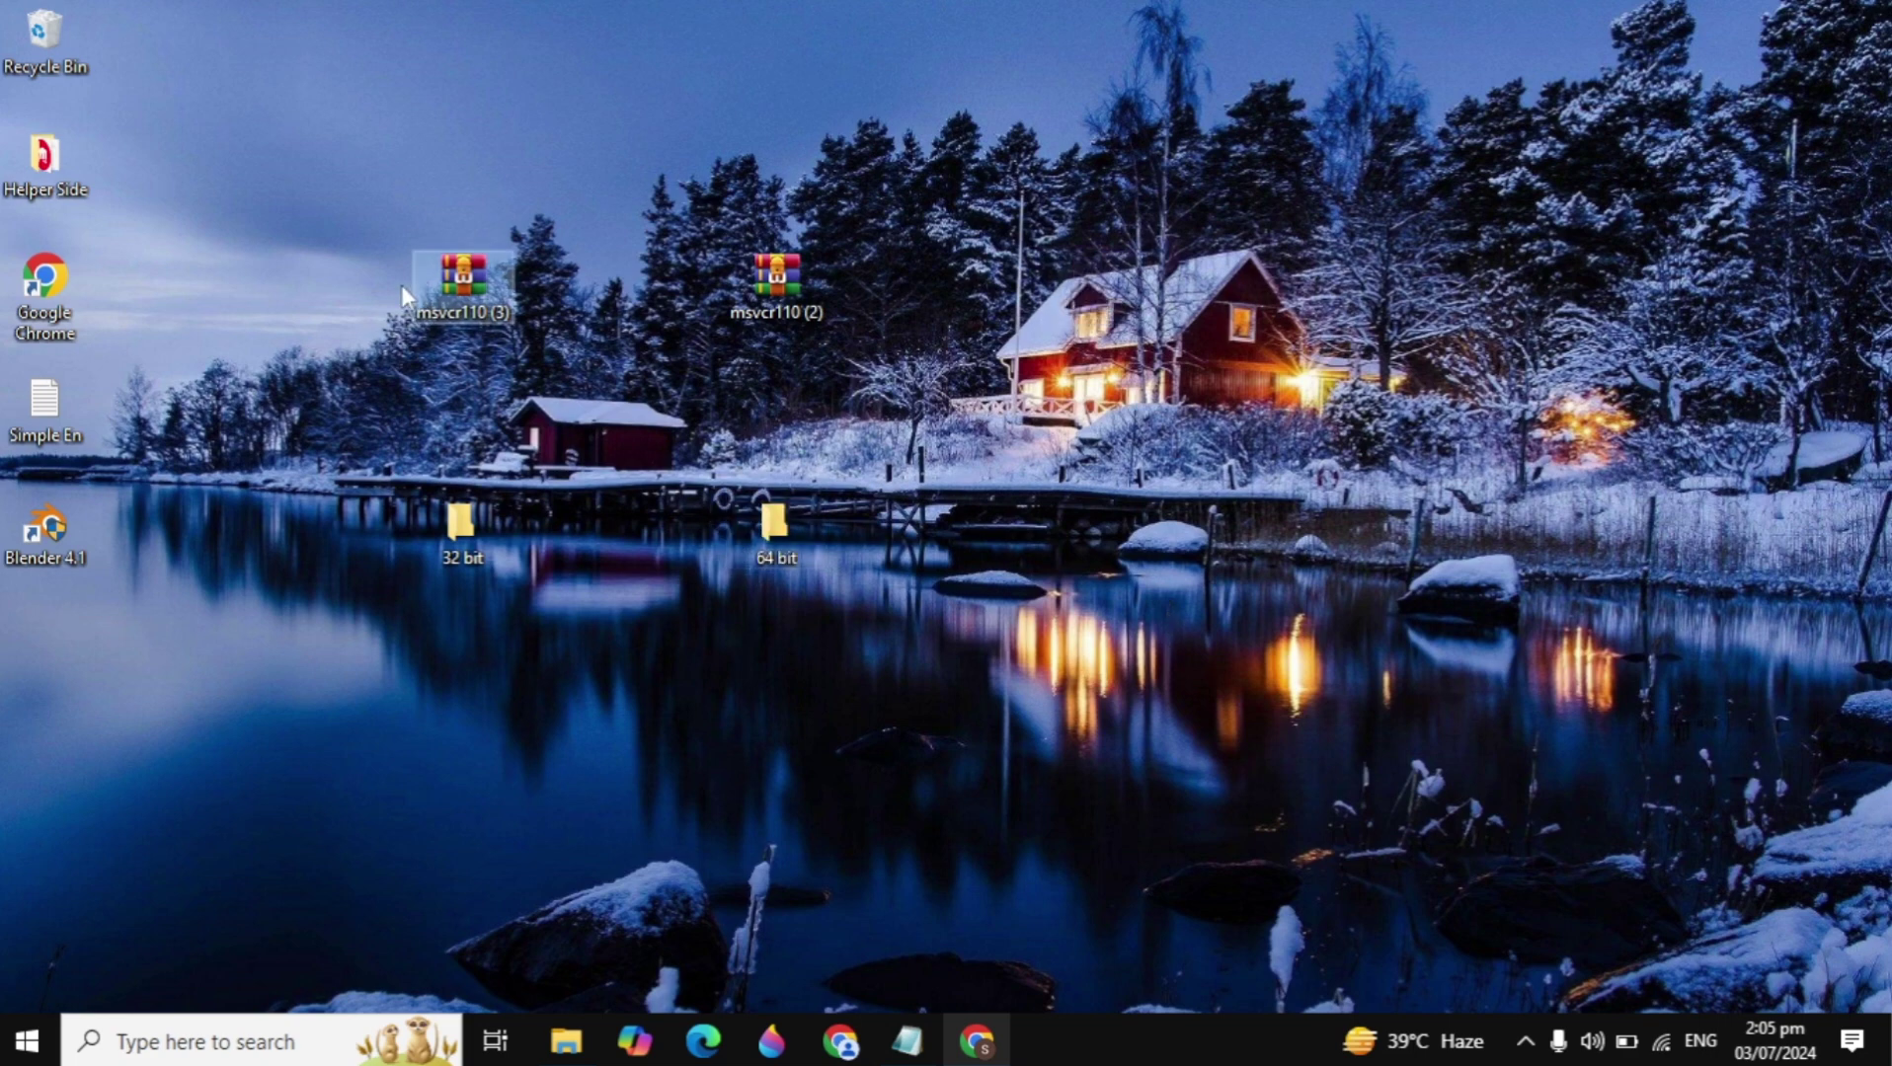
pyautogui.rightClick(512, 297)
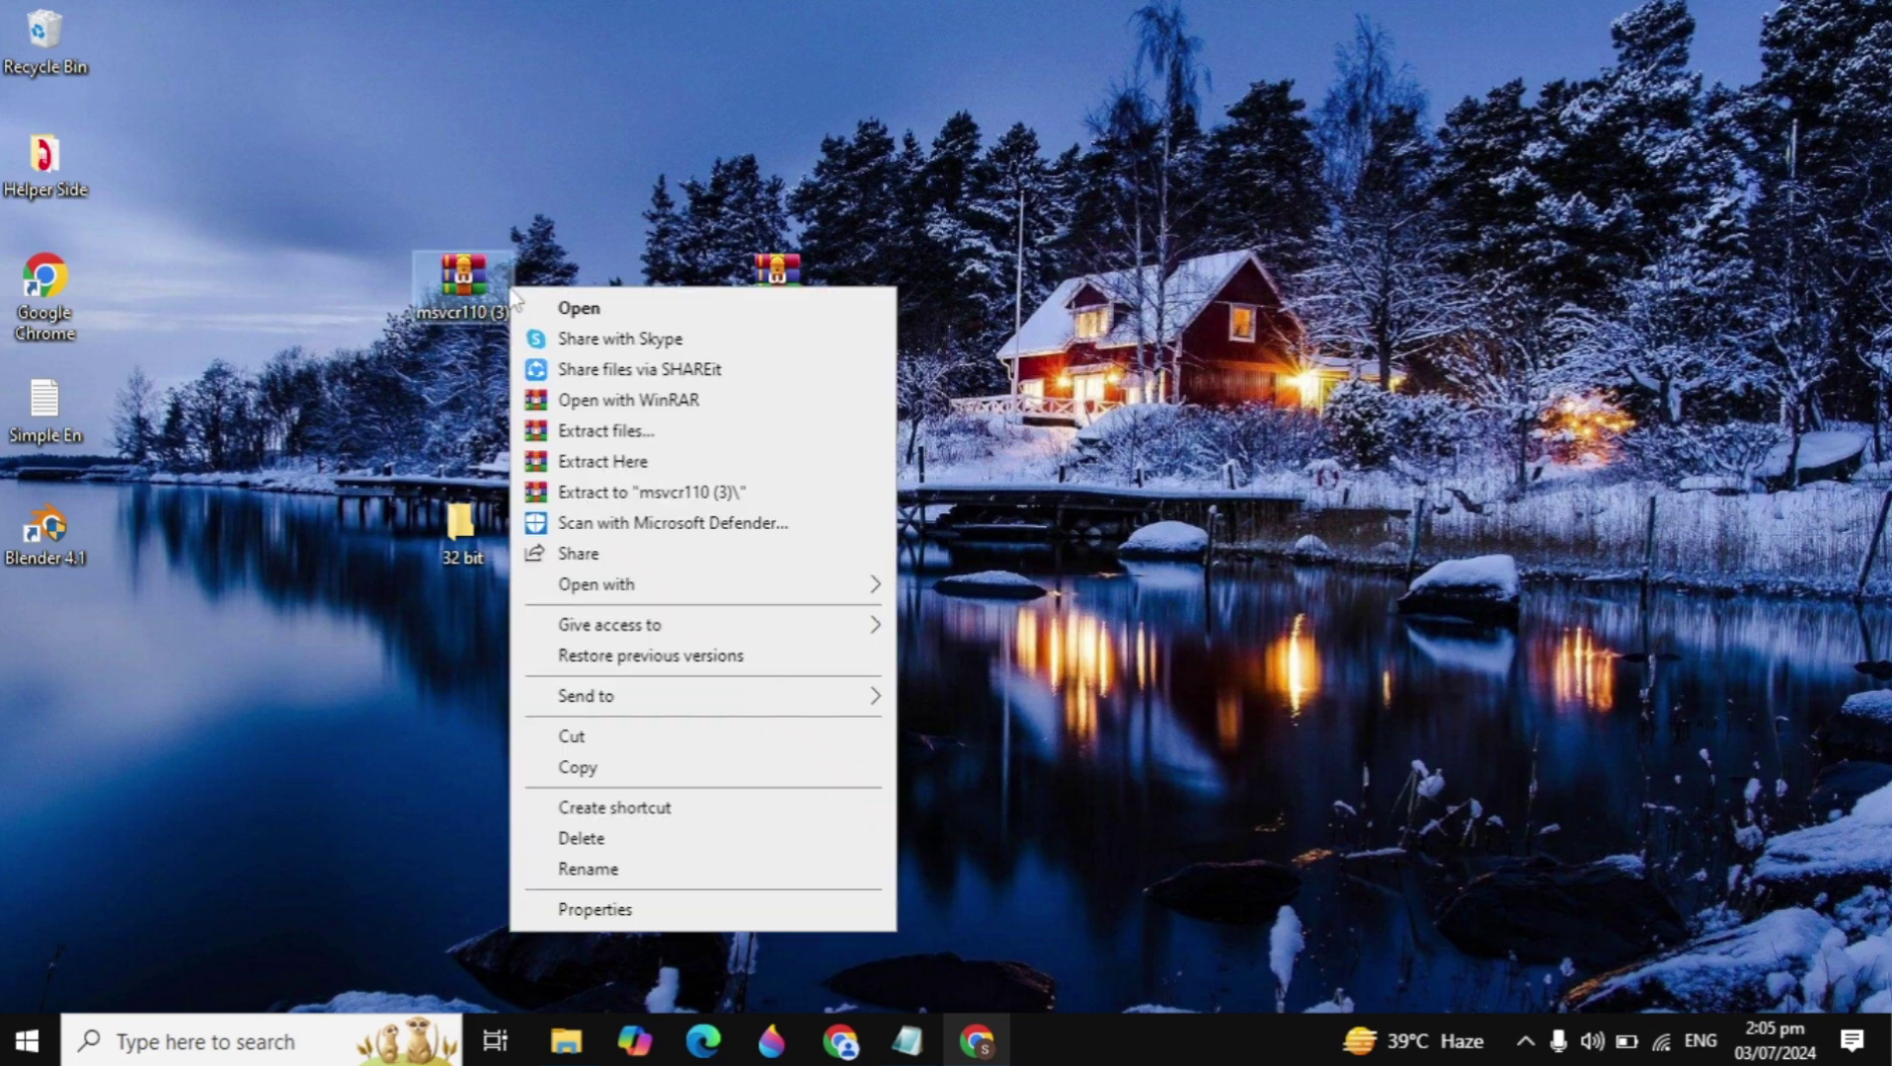
pyautogui.click(653, 462)
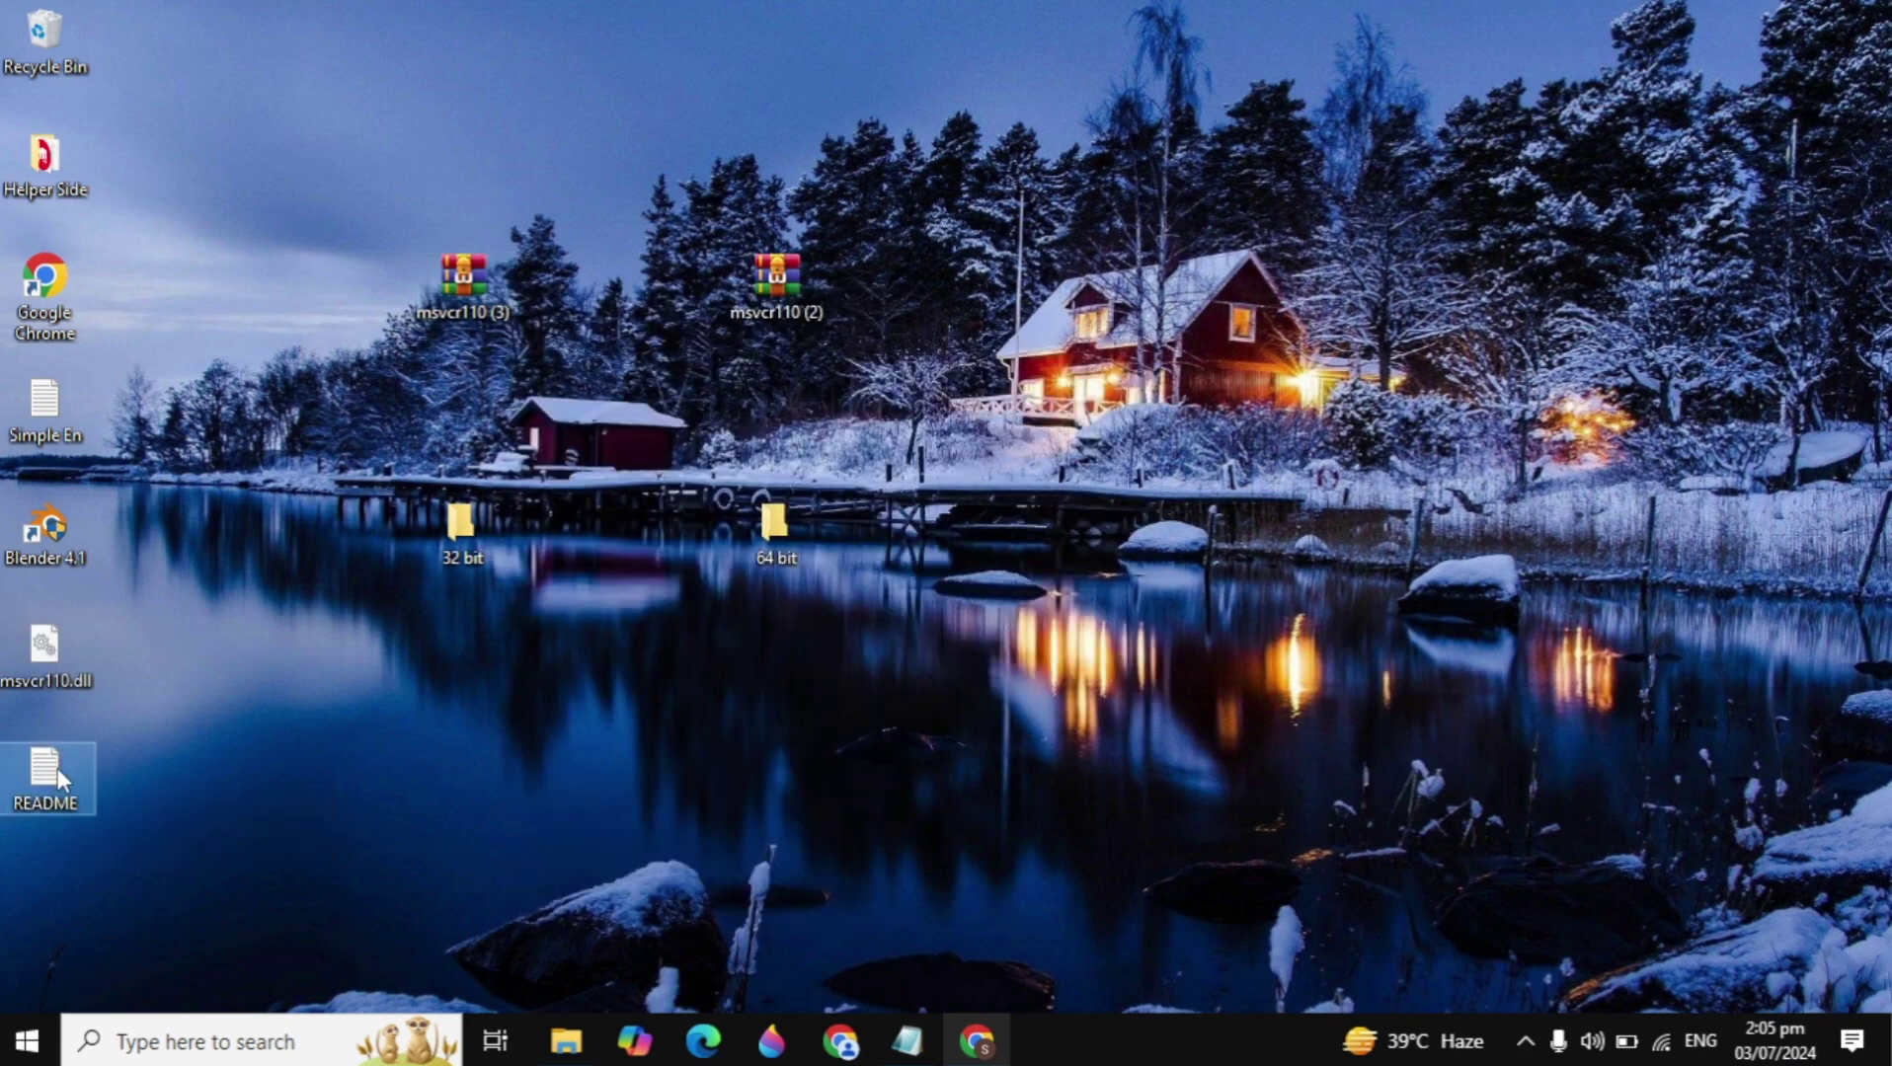
pyautogui.press('Delete')
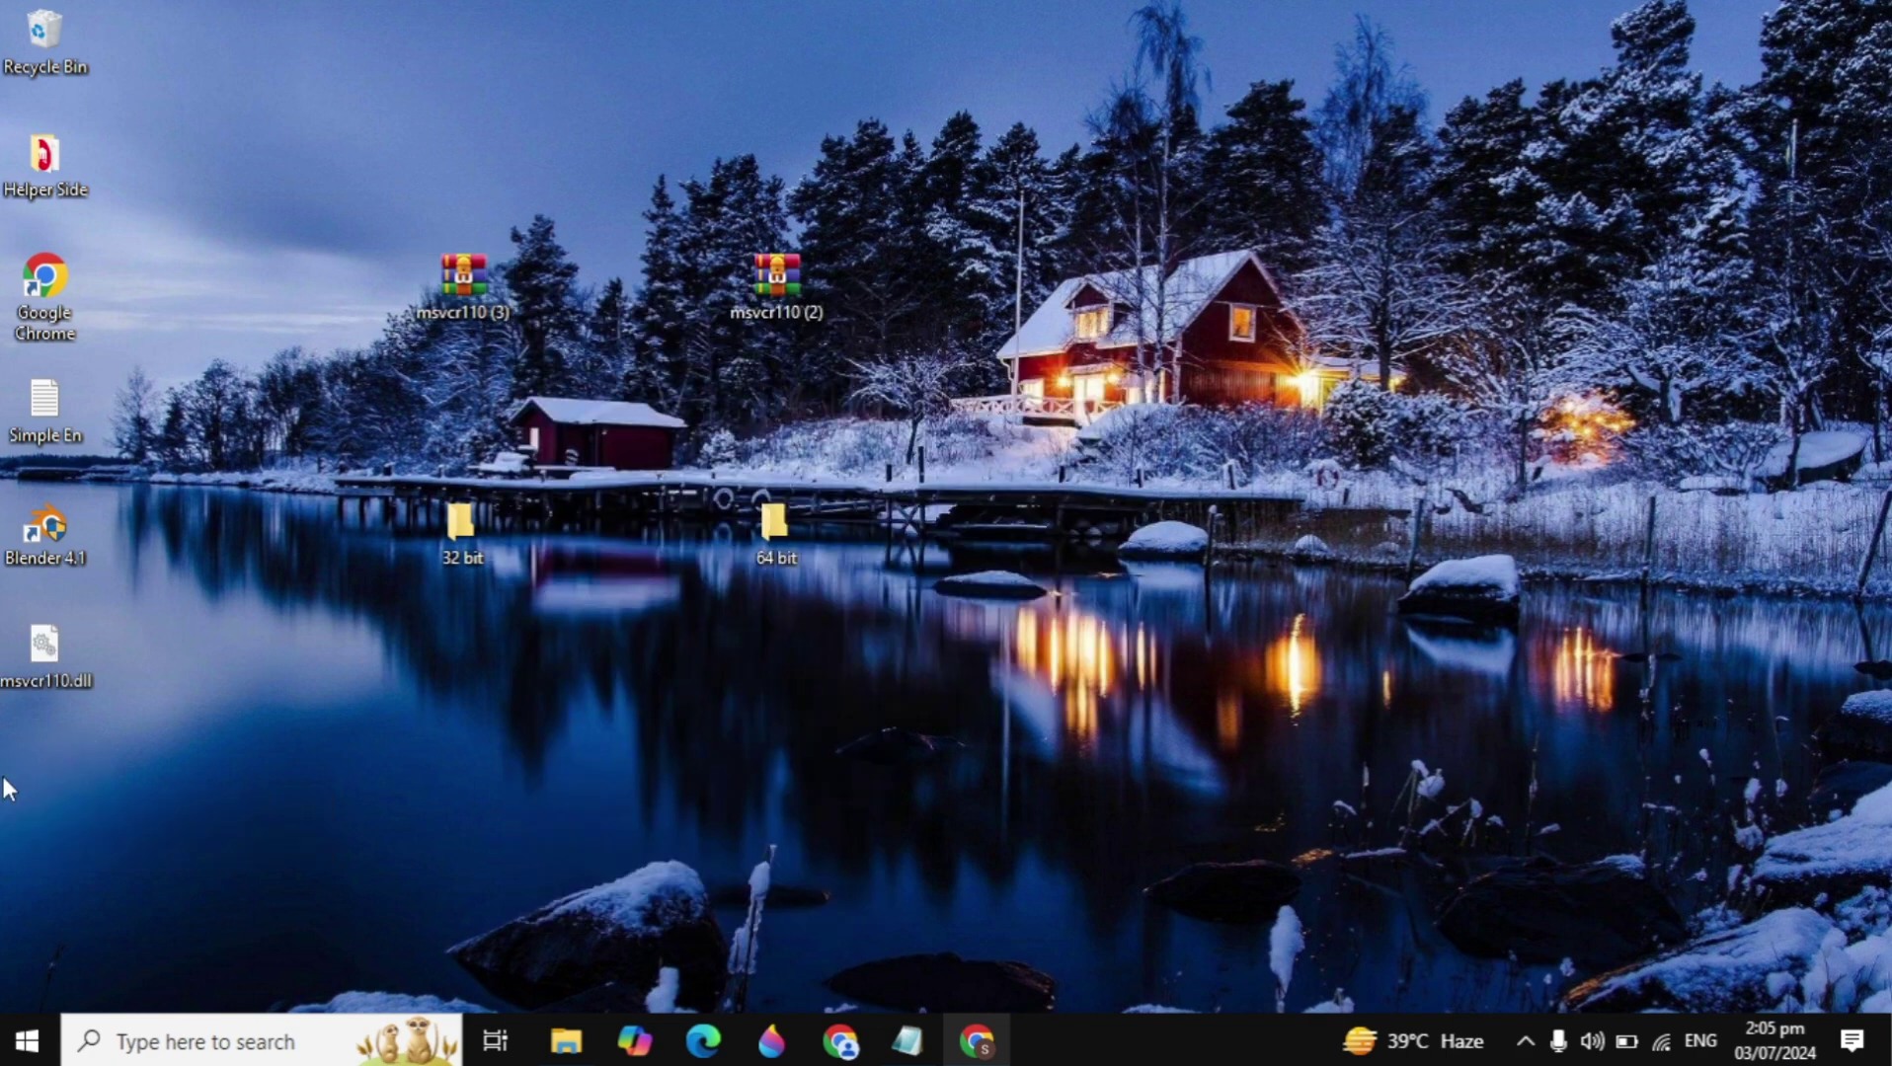
pyautogui.click(46, 647)
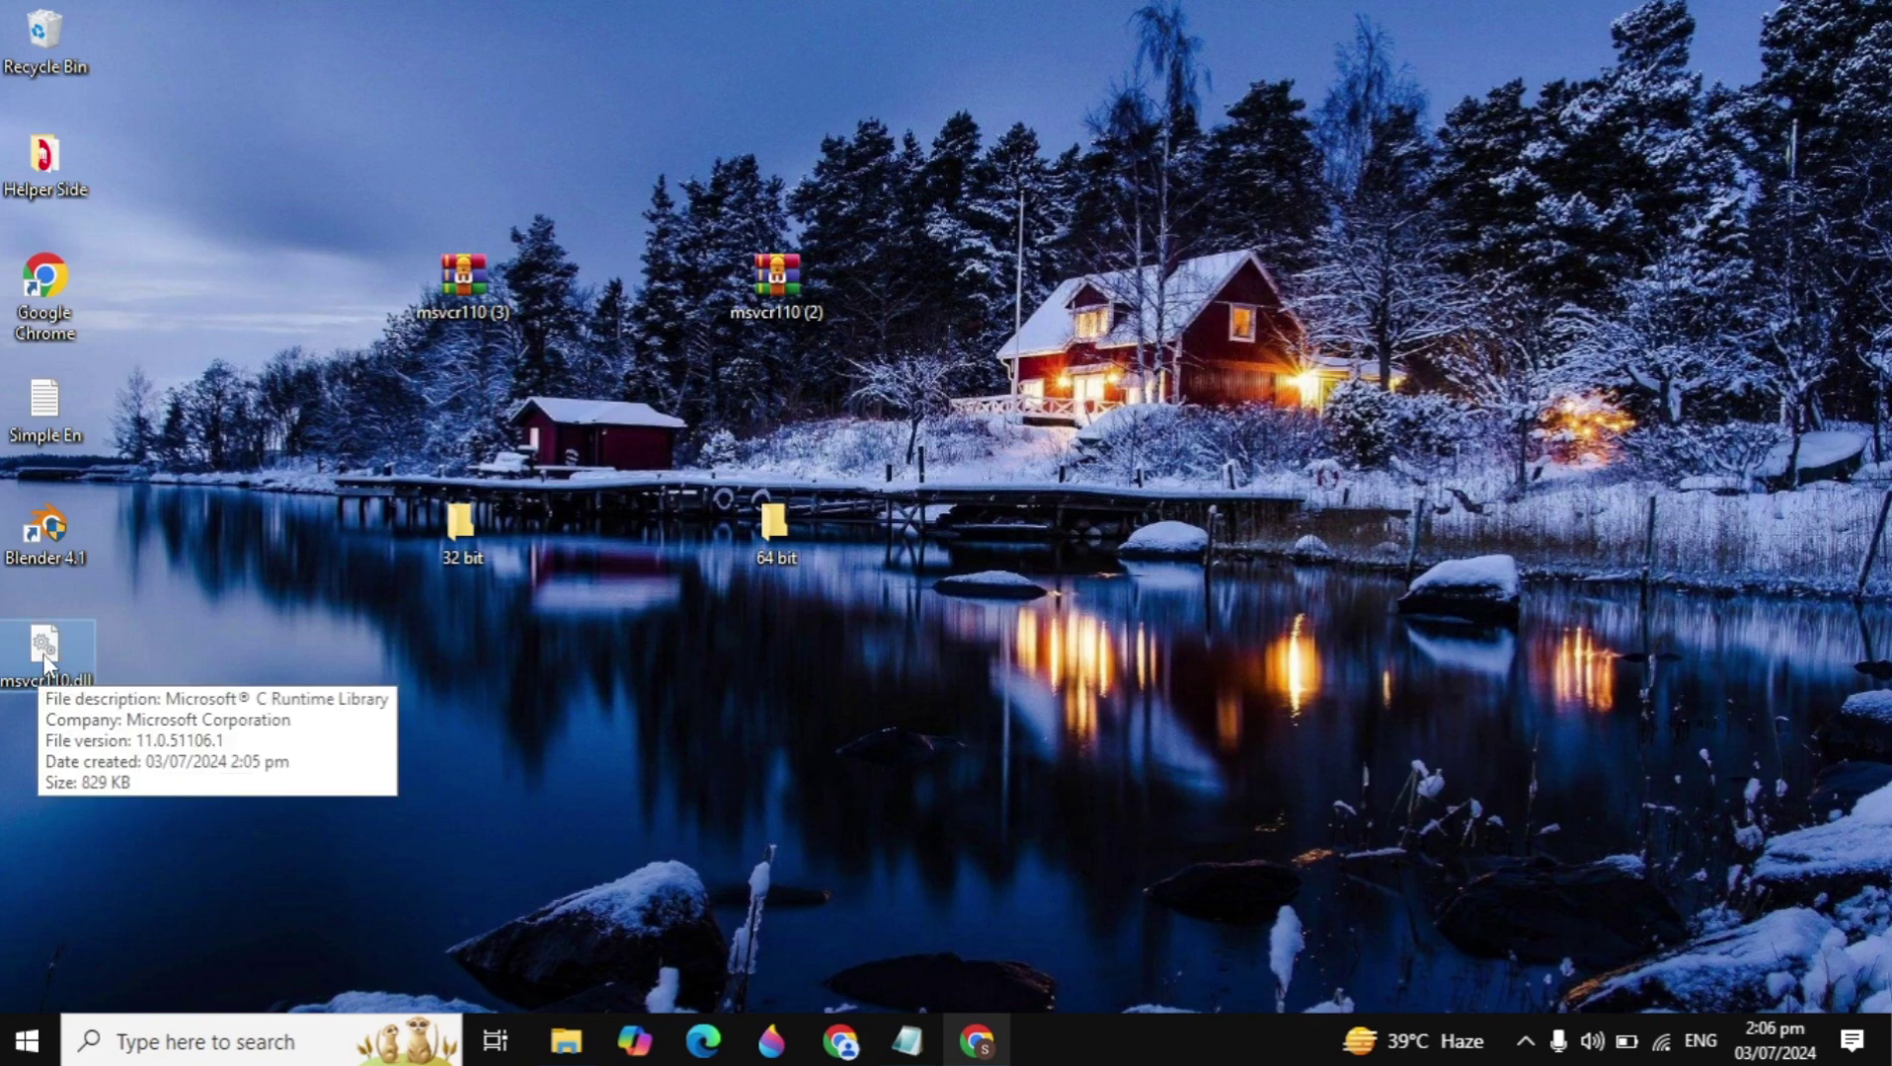
pyautogui.moveTo(46, 663); pyautogui.dragTo(464, 533)
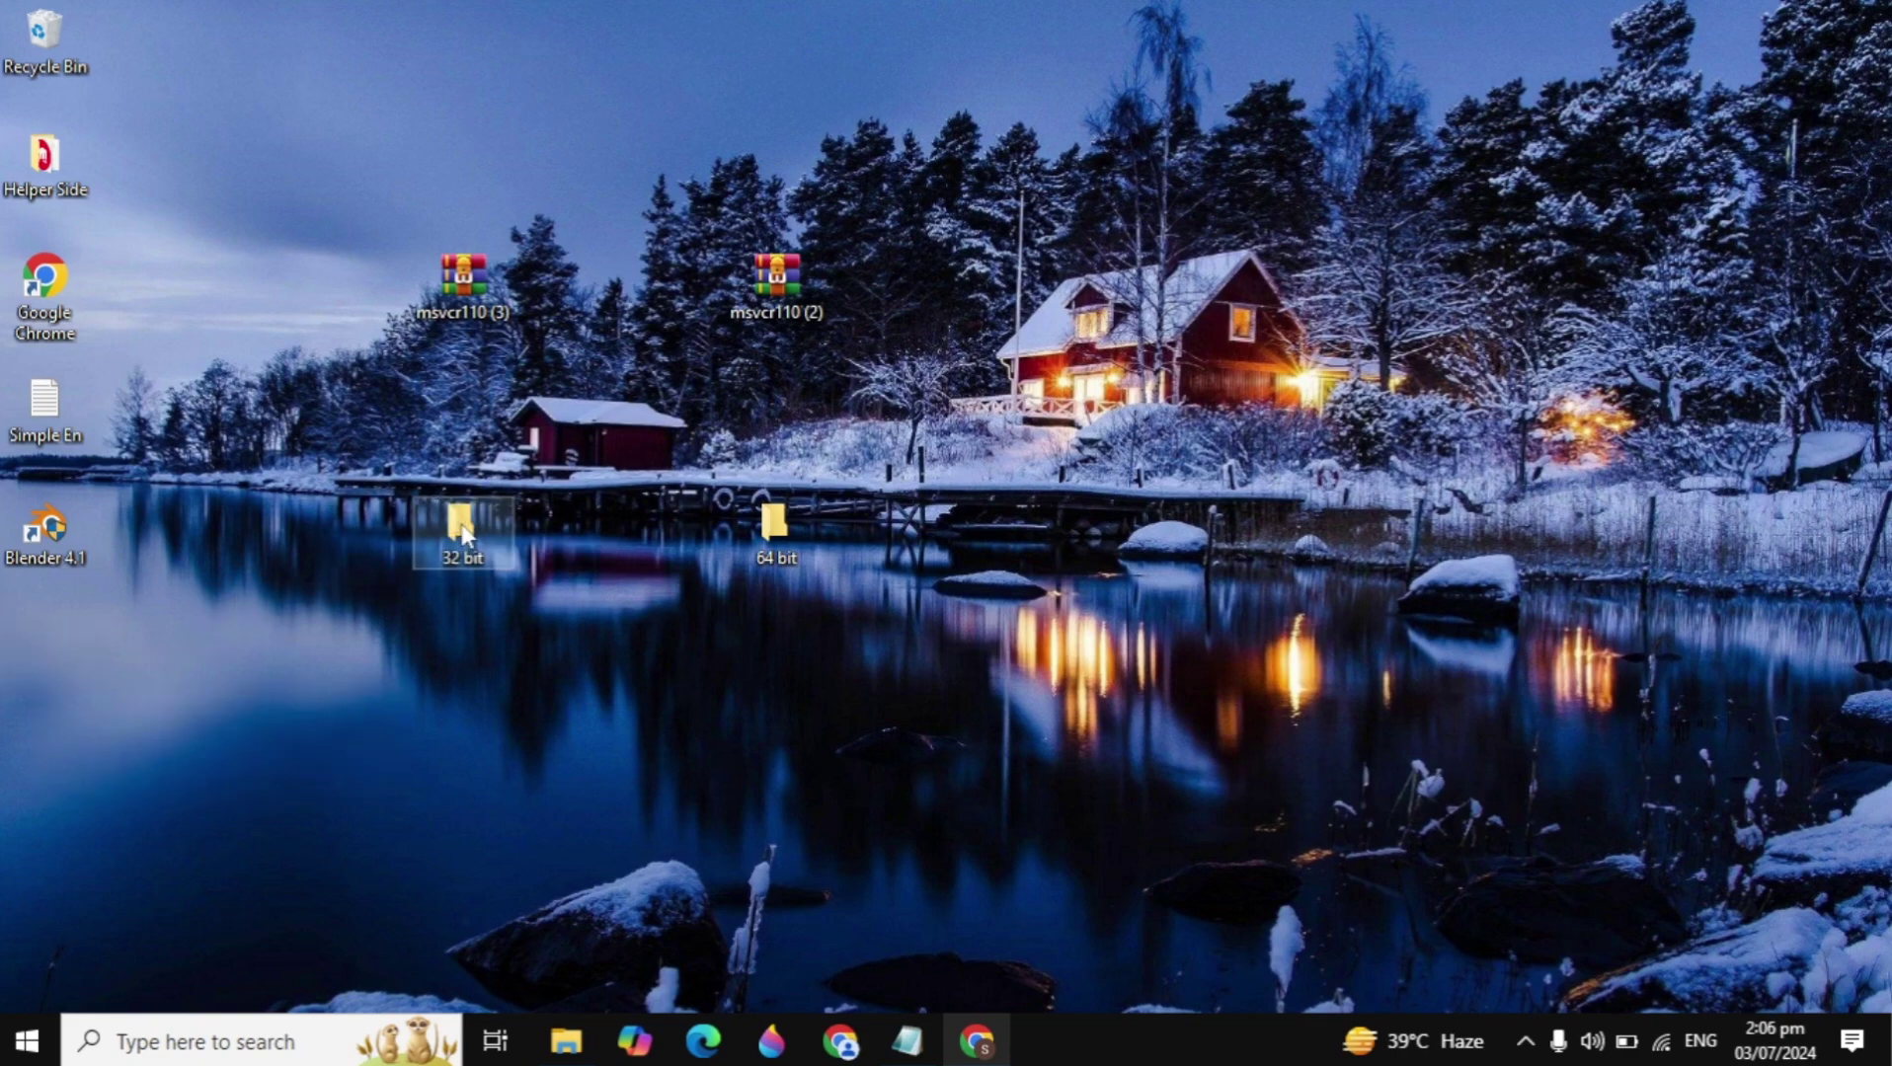
# Extract msvcr110 (2), move its msvcr110.dll into '64 bit', then delete both zip archives
pyautogui.click(750, 283)
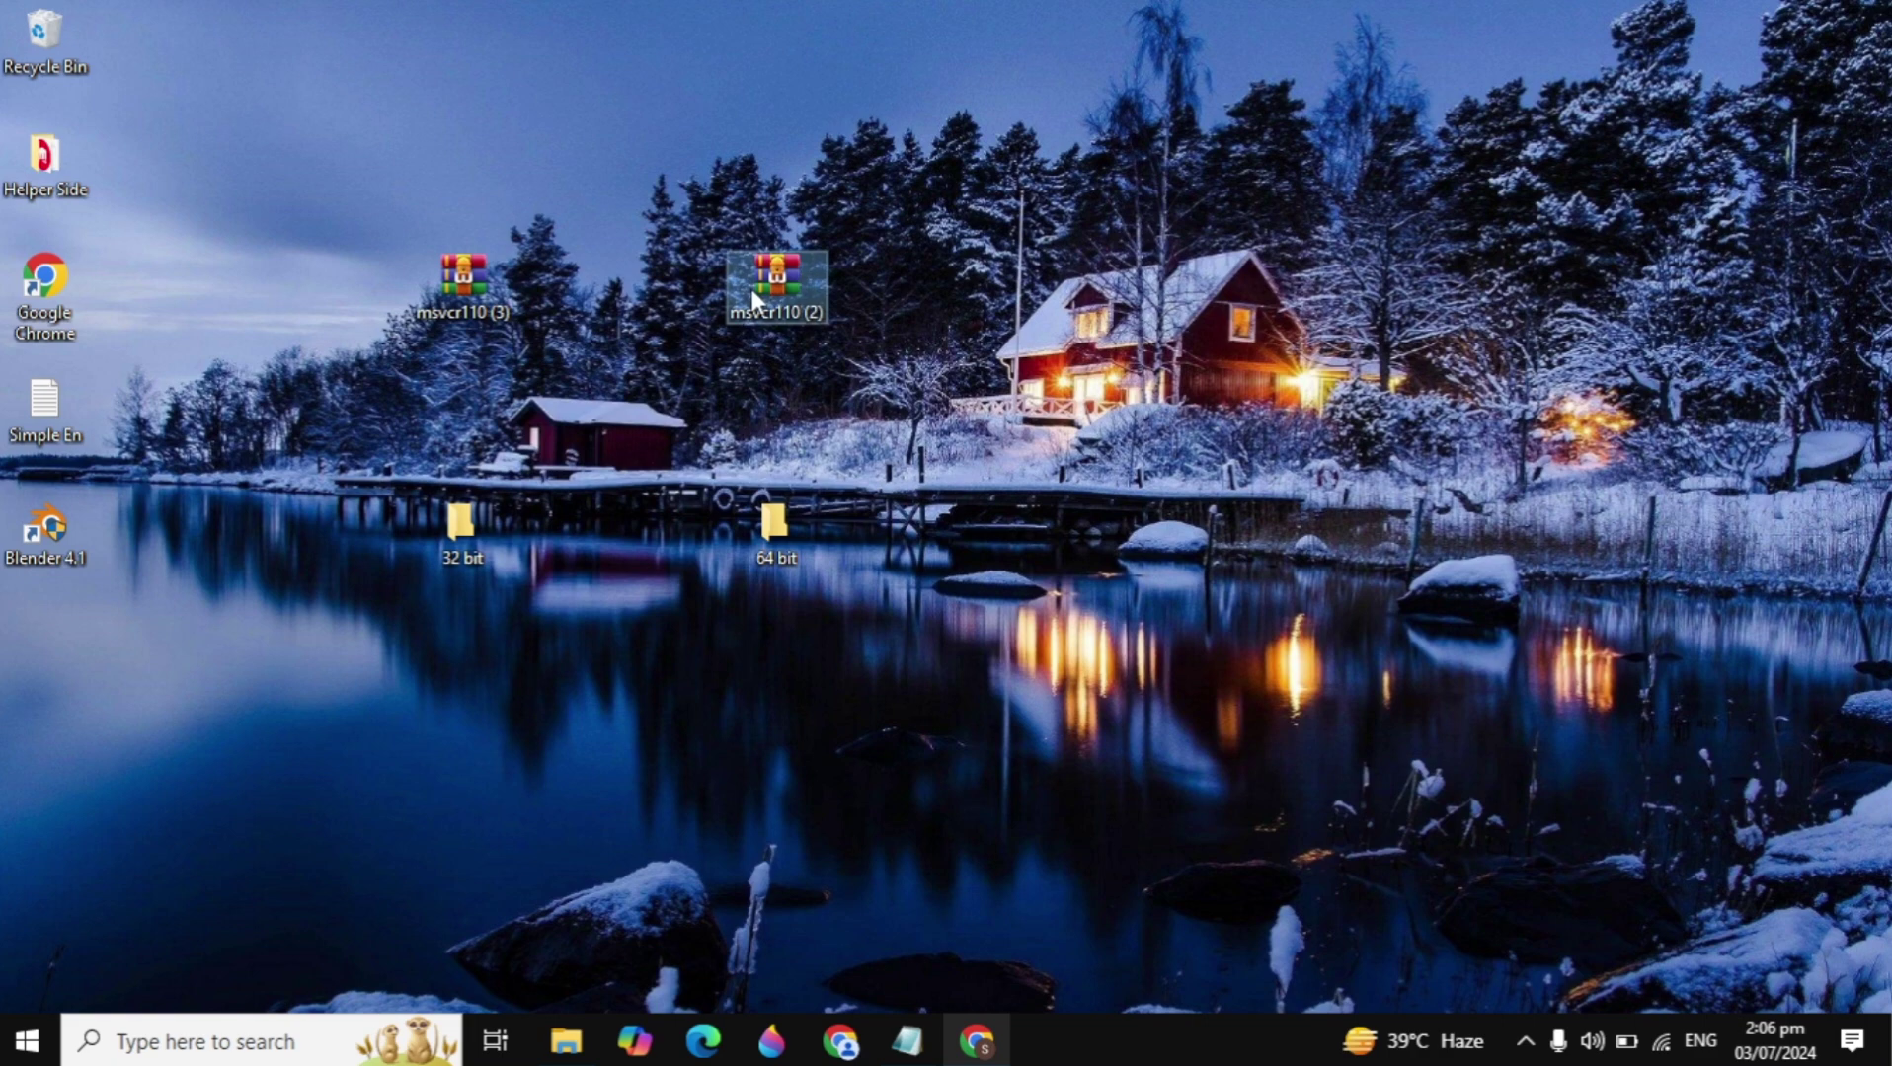
pyautogui.rightClick(751, 289)
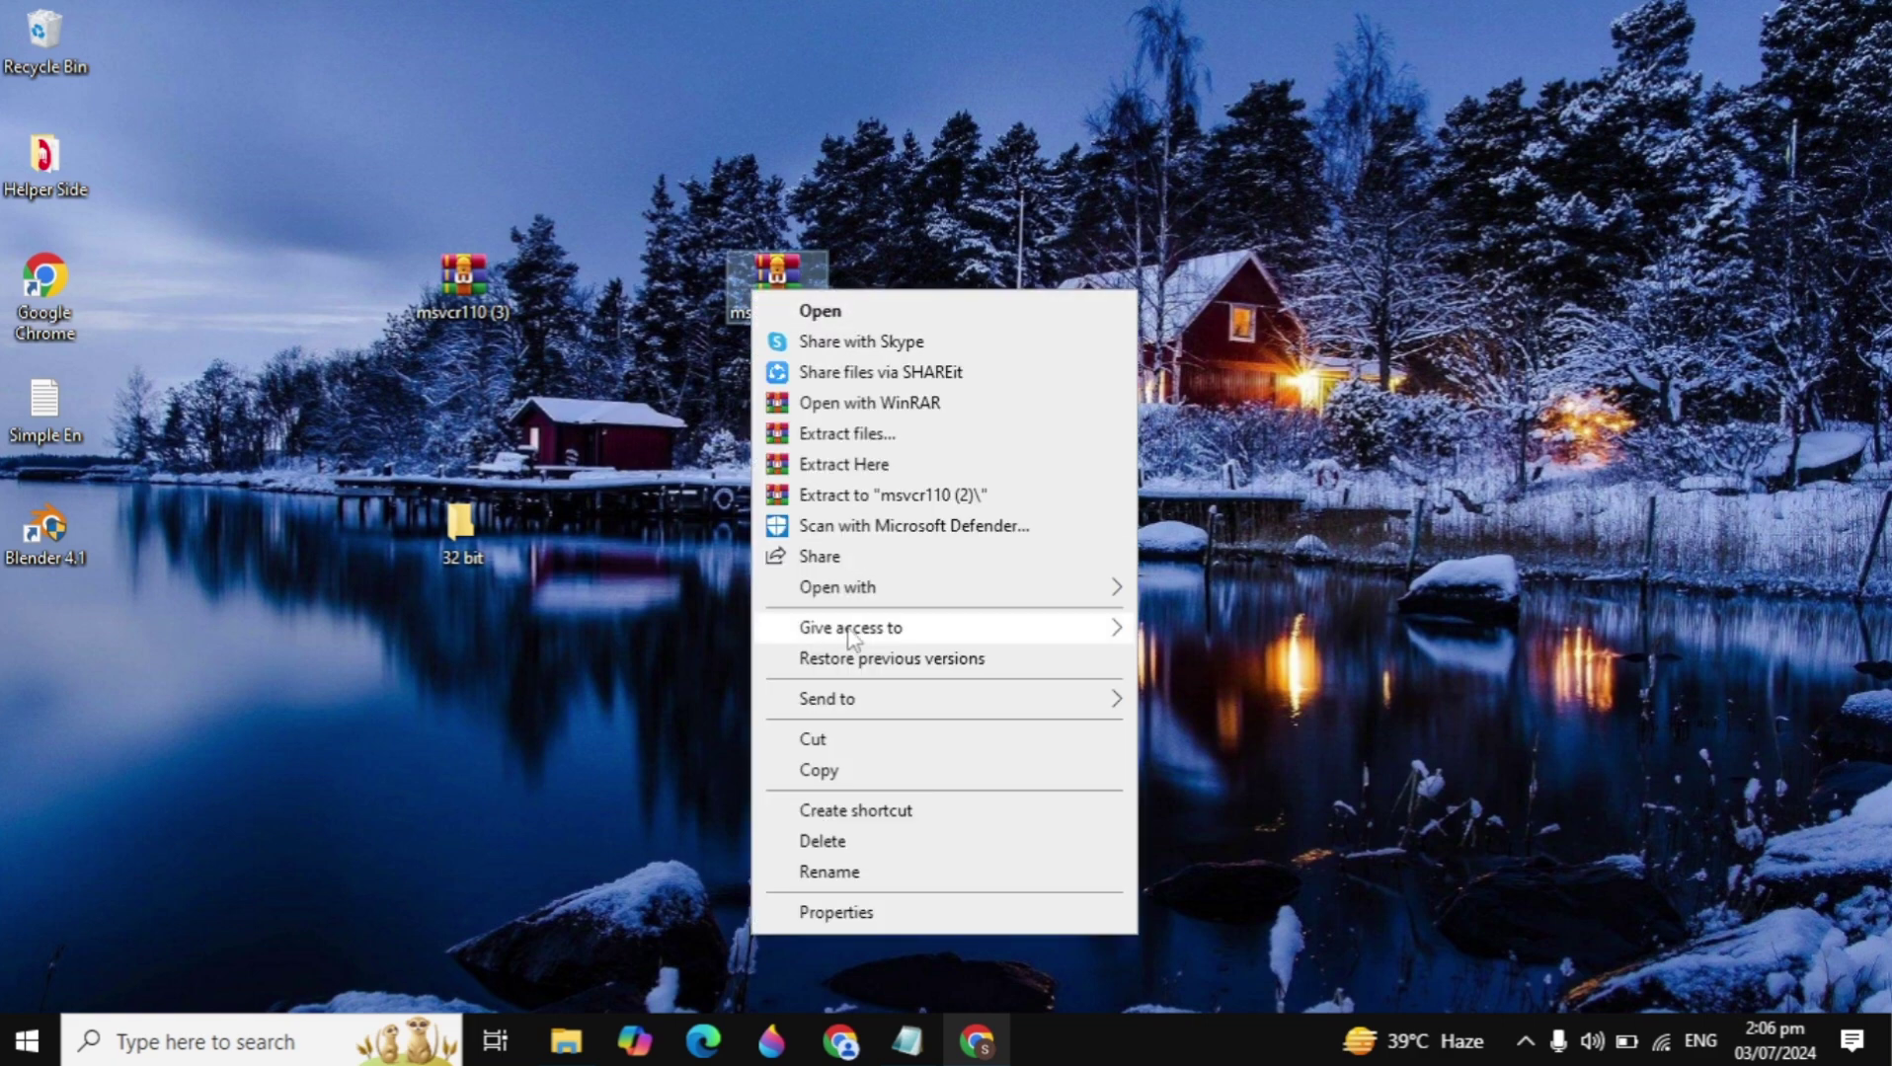
pyautogui.click(948, 472)
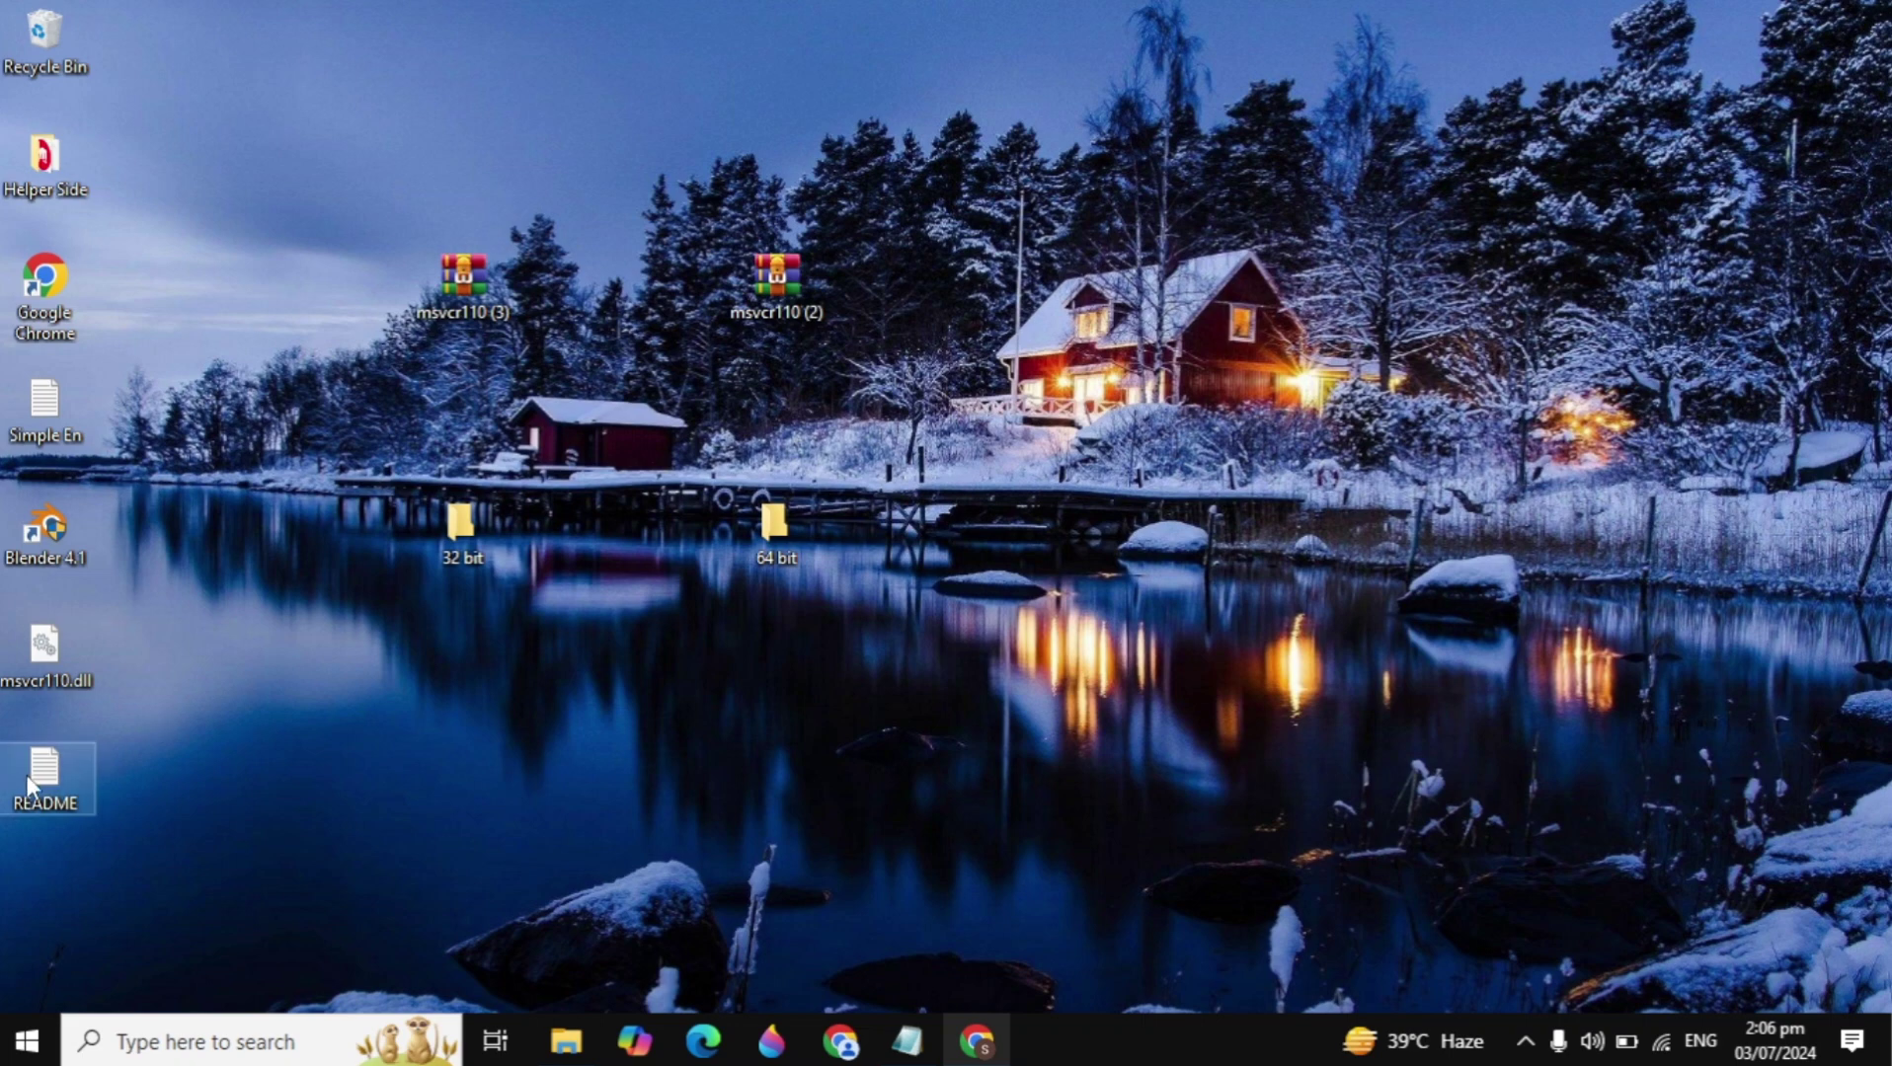
pyautogui.click(50, 665)
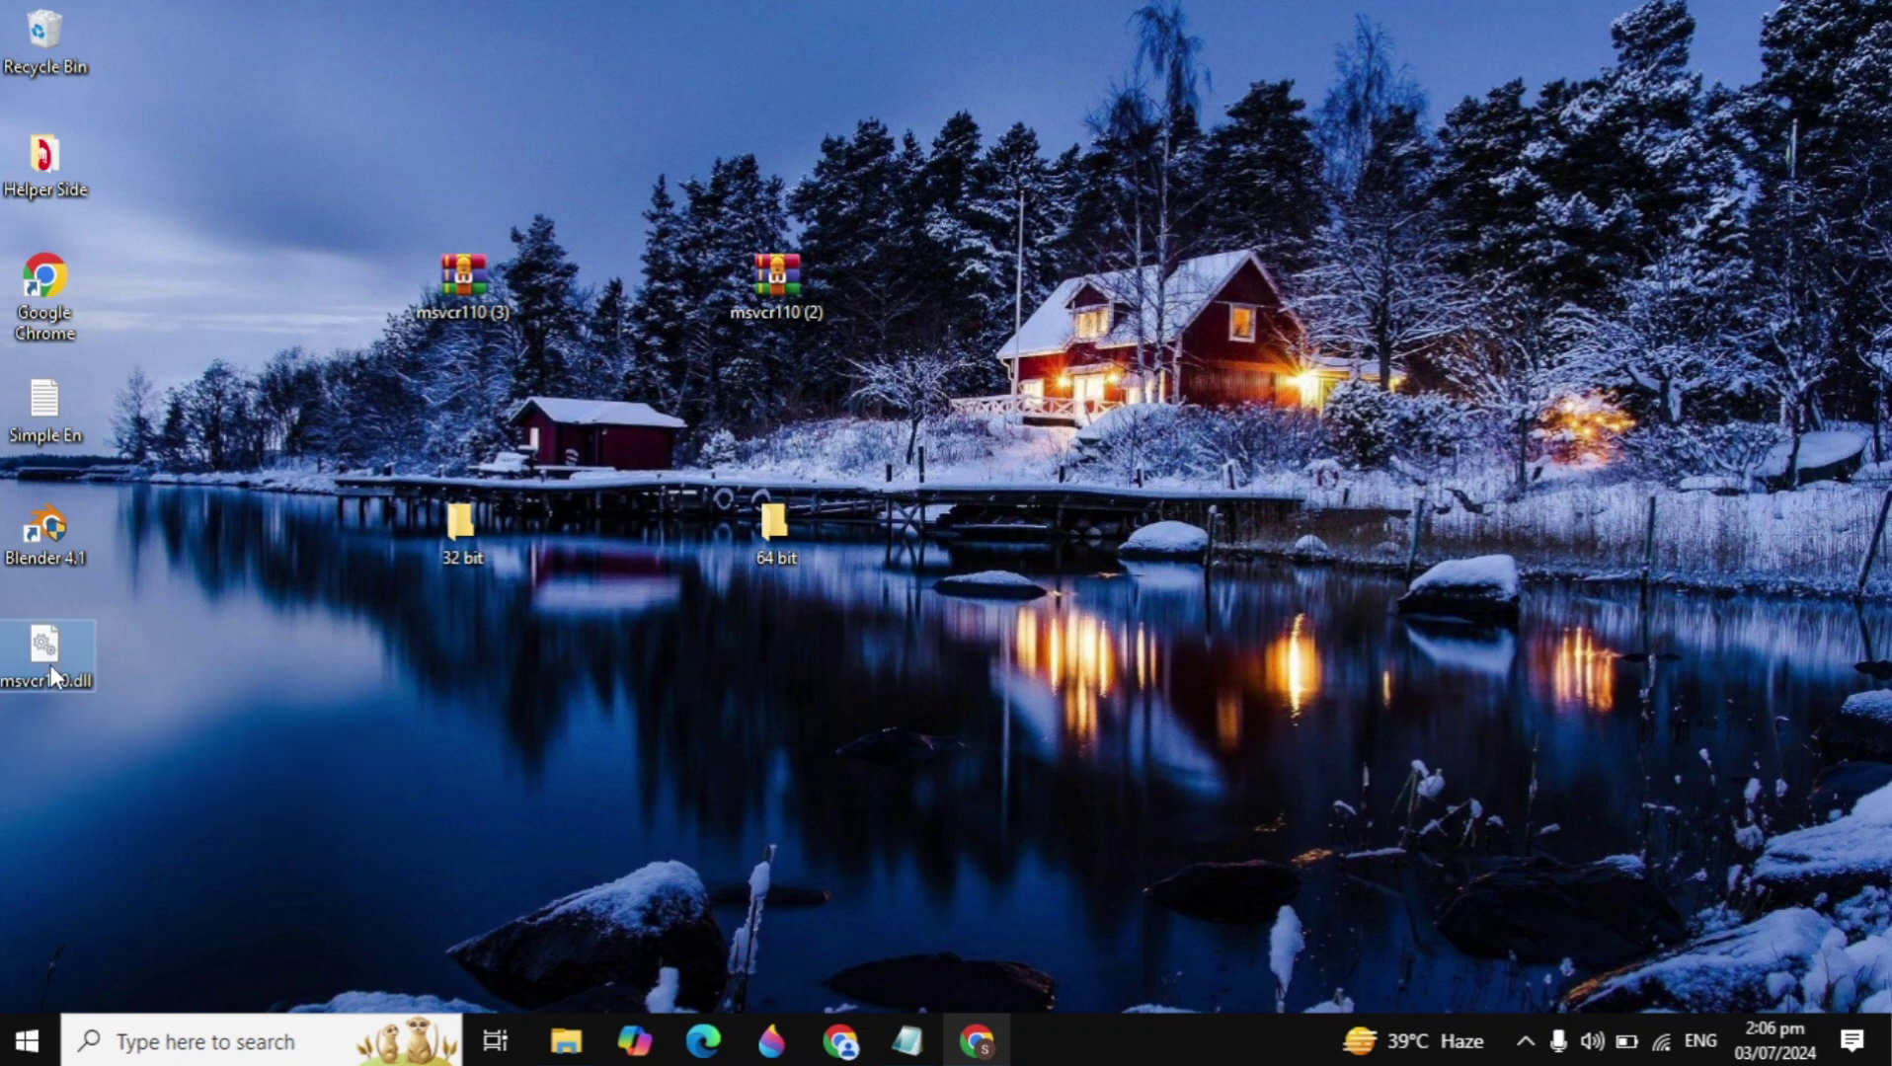
pyautogui.moveTo(48, 663); pyautogui.dragTo(767, 547)
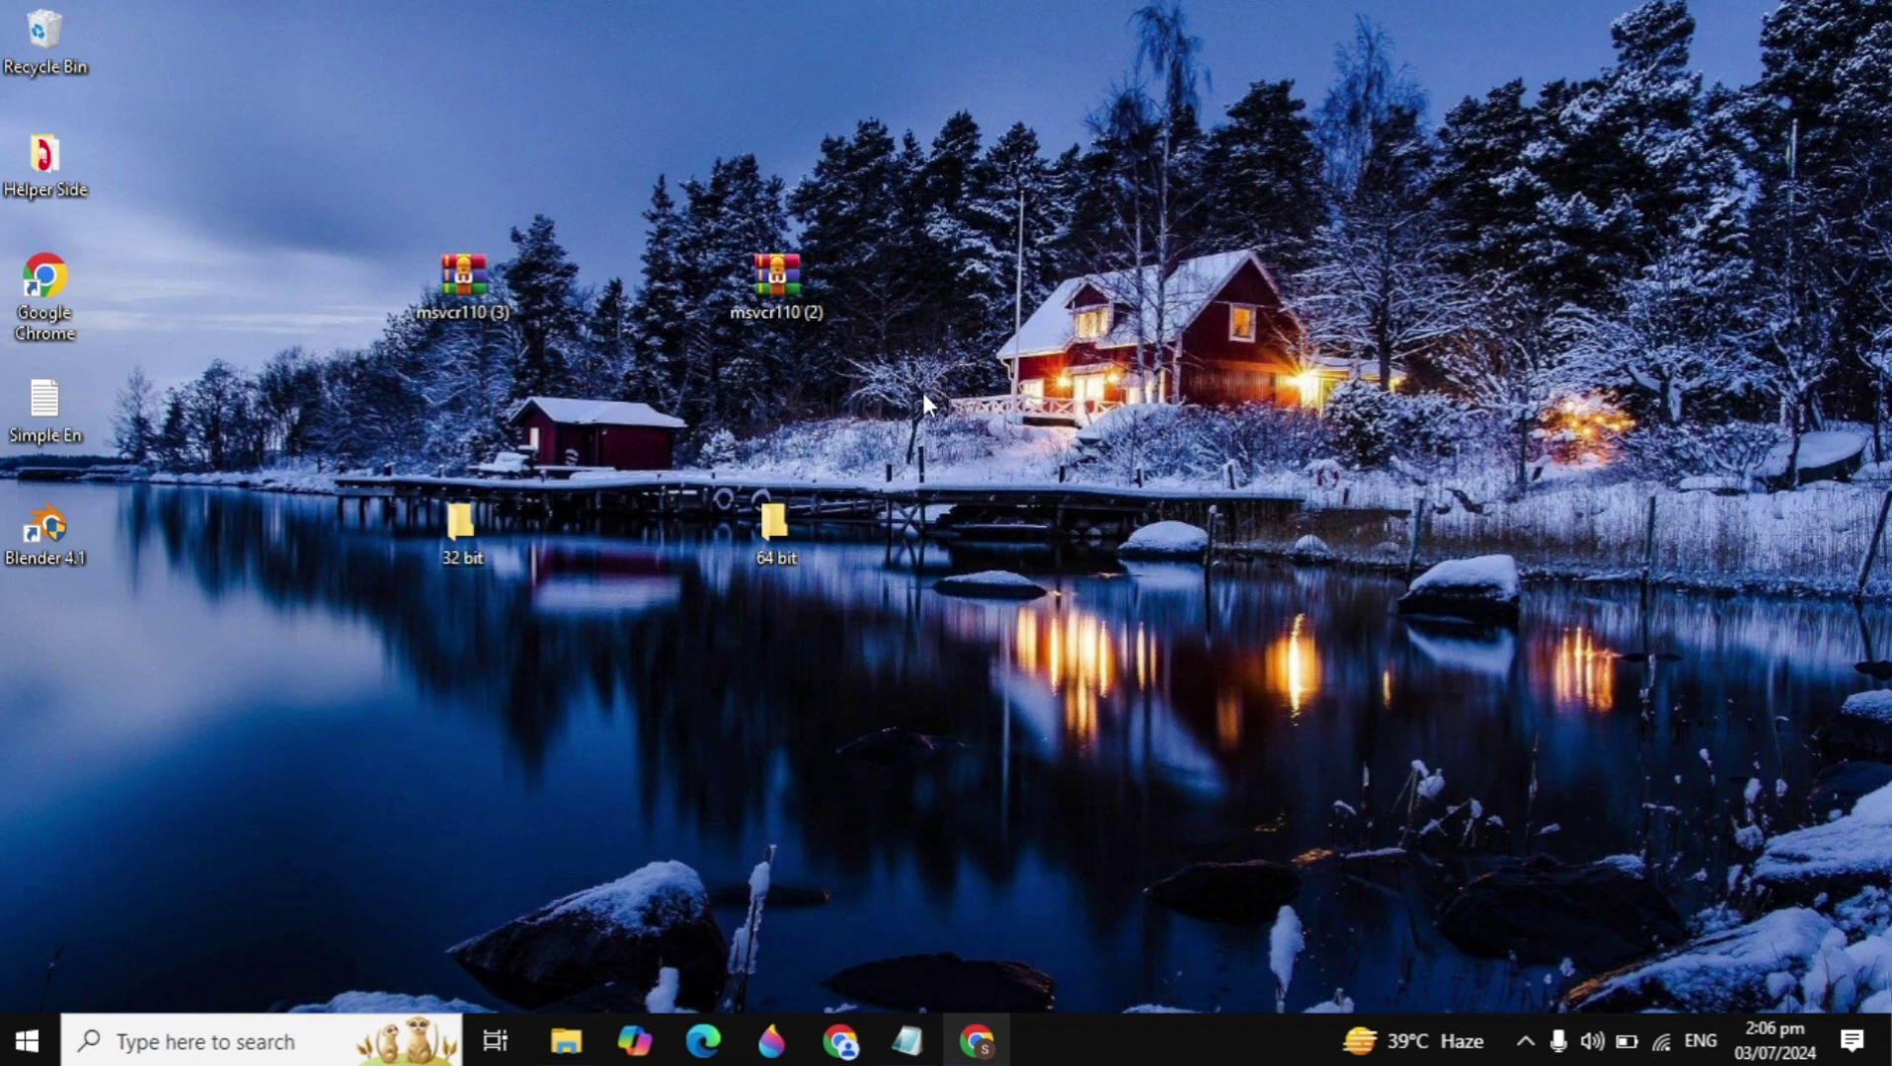
pyautogui.moveTo(922, 392); pyautogui.dragTo(371, 222)
pyautogui.press('Delete')
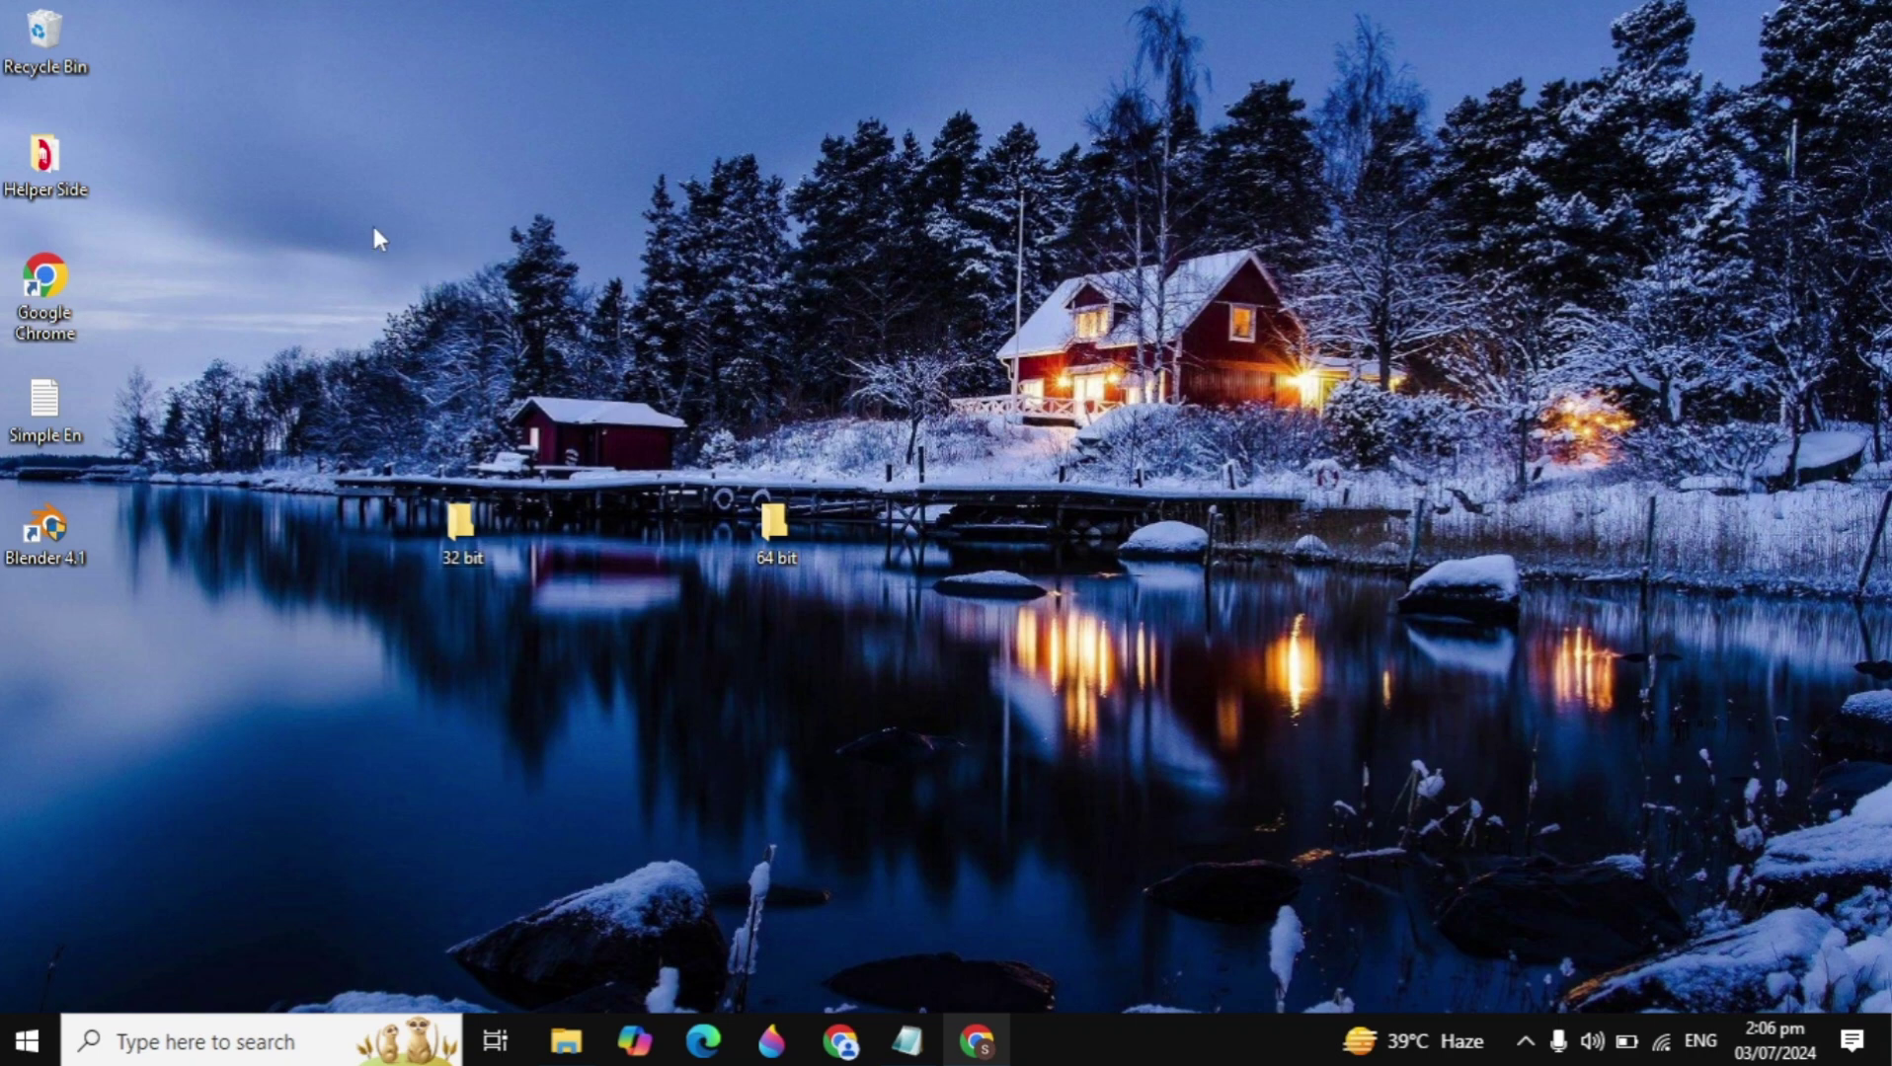
# Open the 32 bit folder and launch a second, maximised File Explorer window
pyautogui.doubleClick(457, 533)
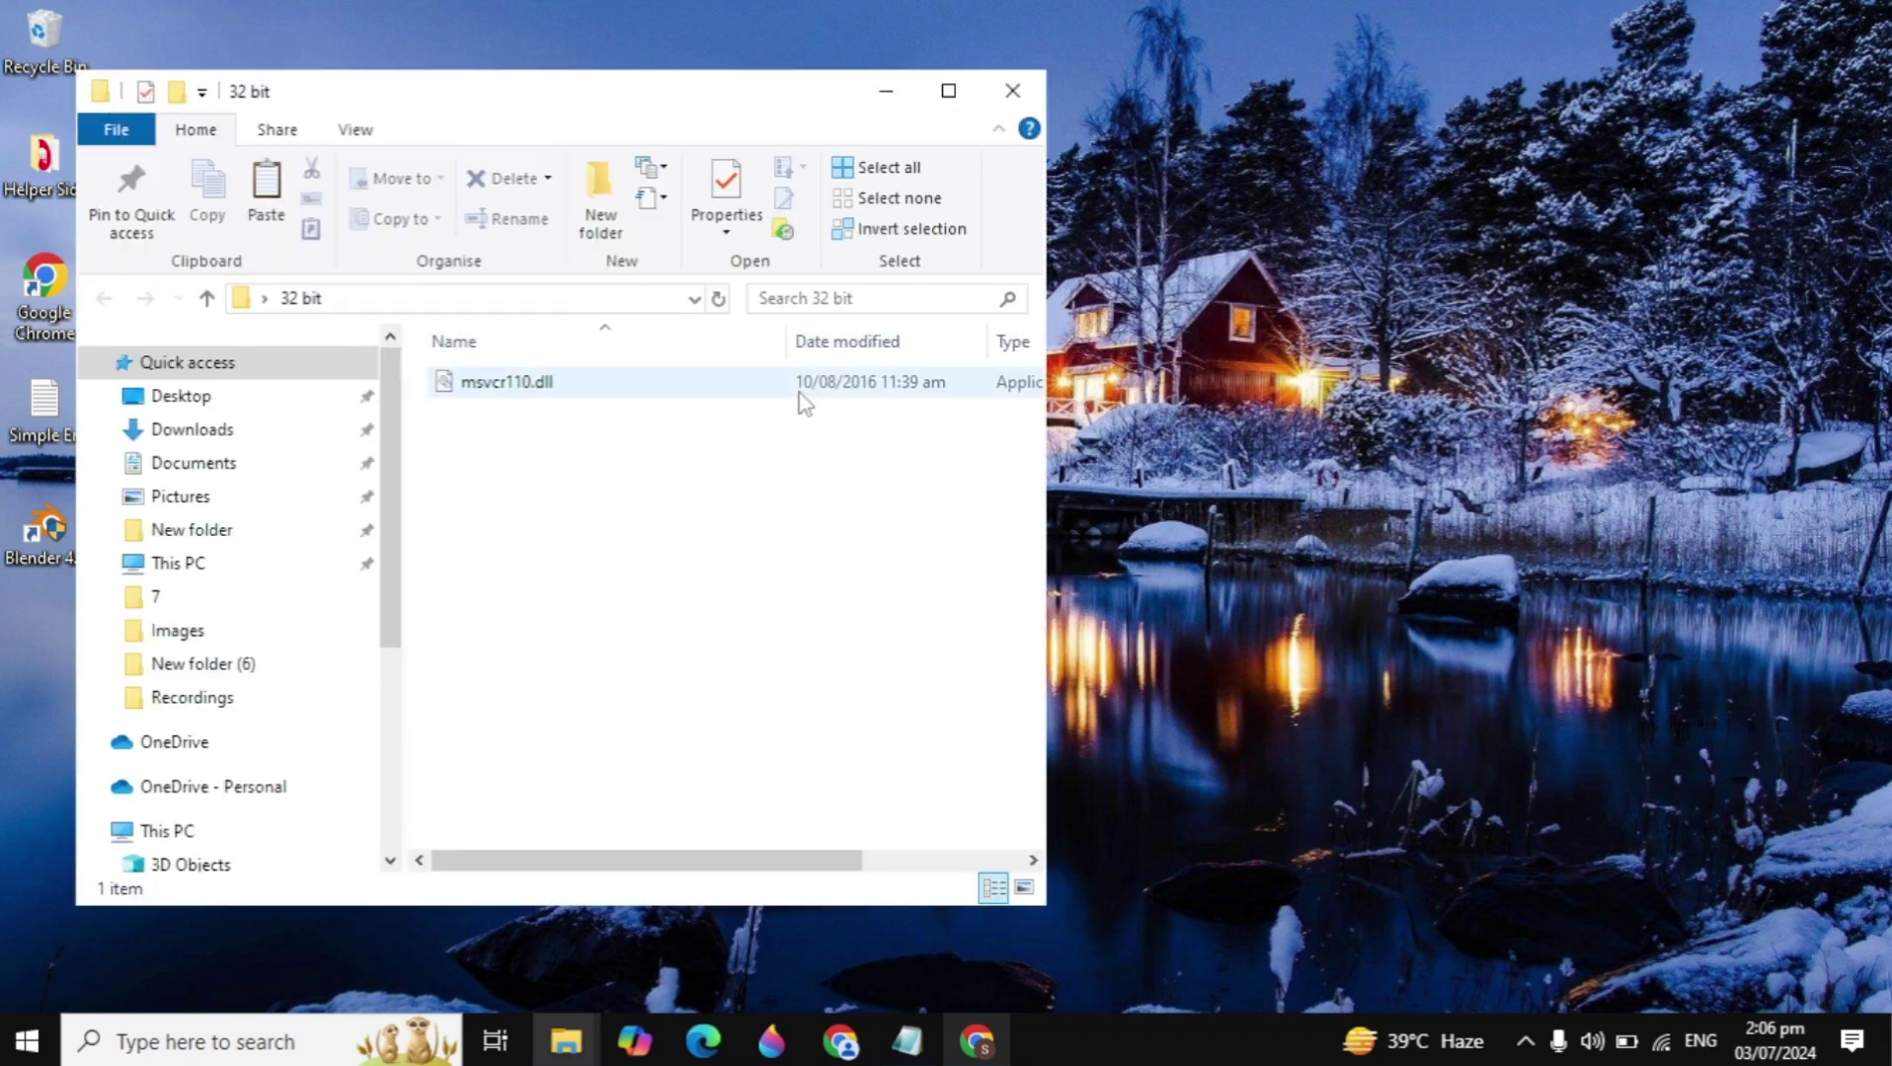
pyautogui.click(216, 1055)
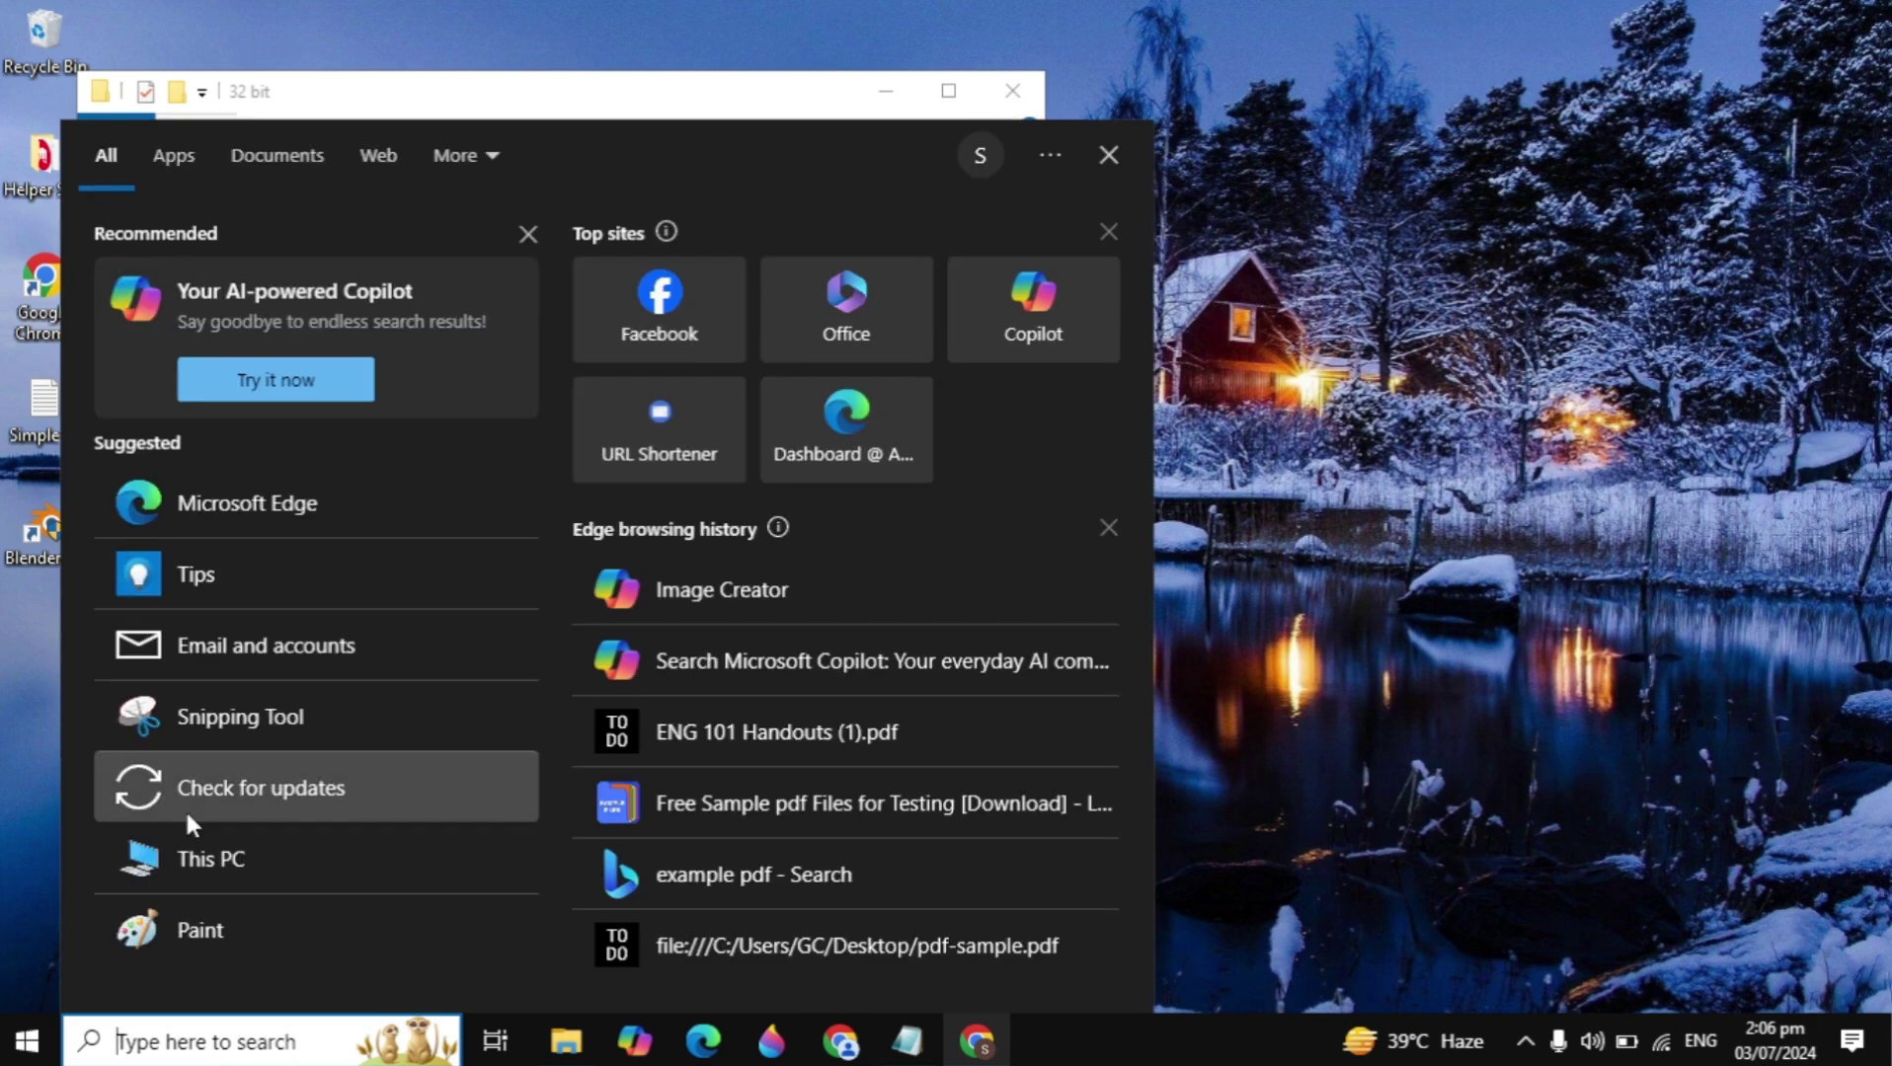
pyautogui.write('file')
pyautogui.press('Escape')
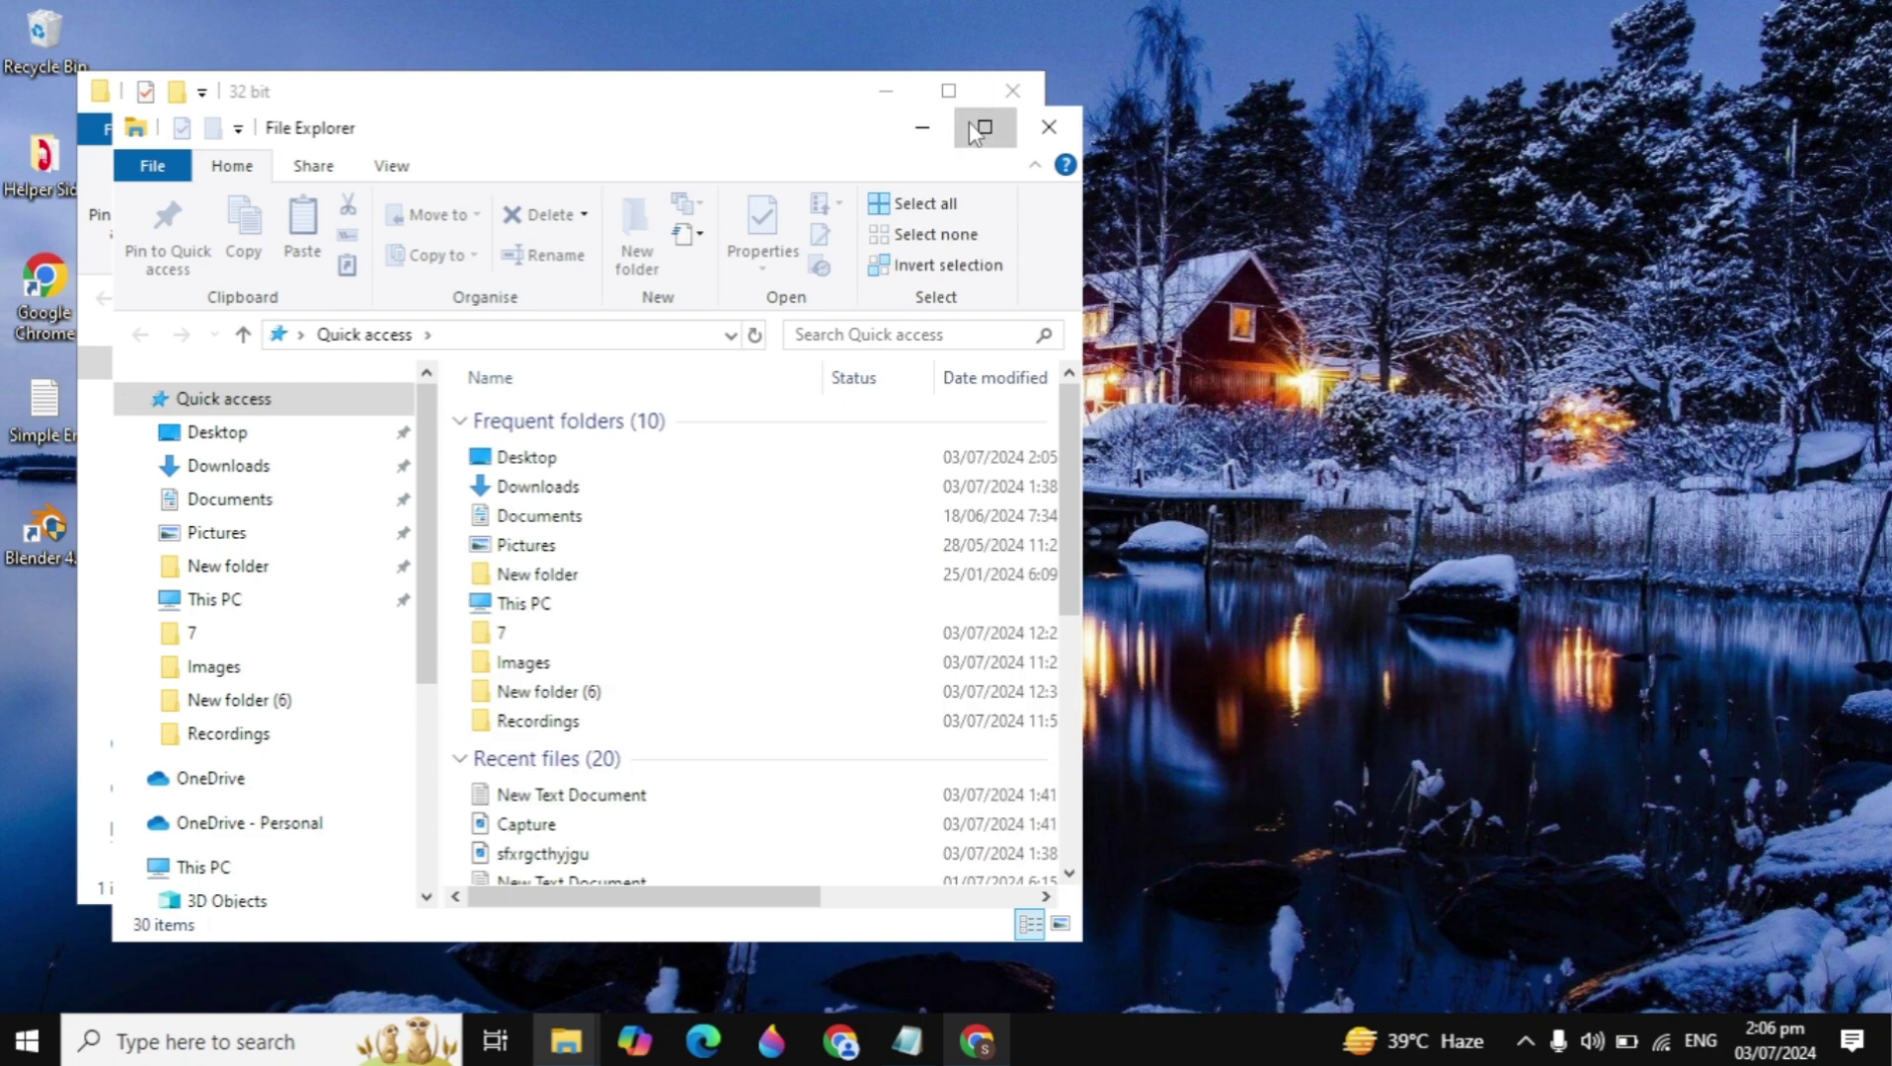
pyautogui.click(981, 128)
pyautogui.scroll(-5, 199, 801)
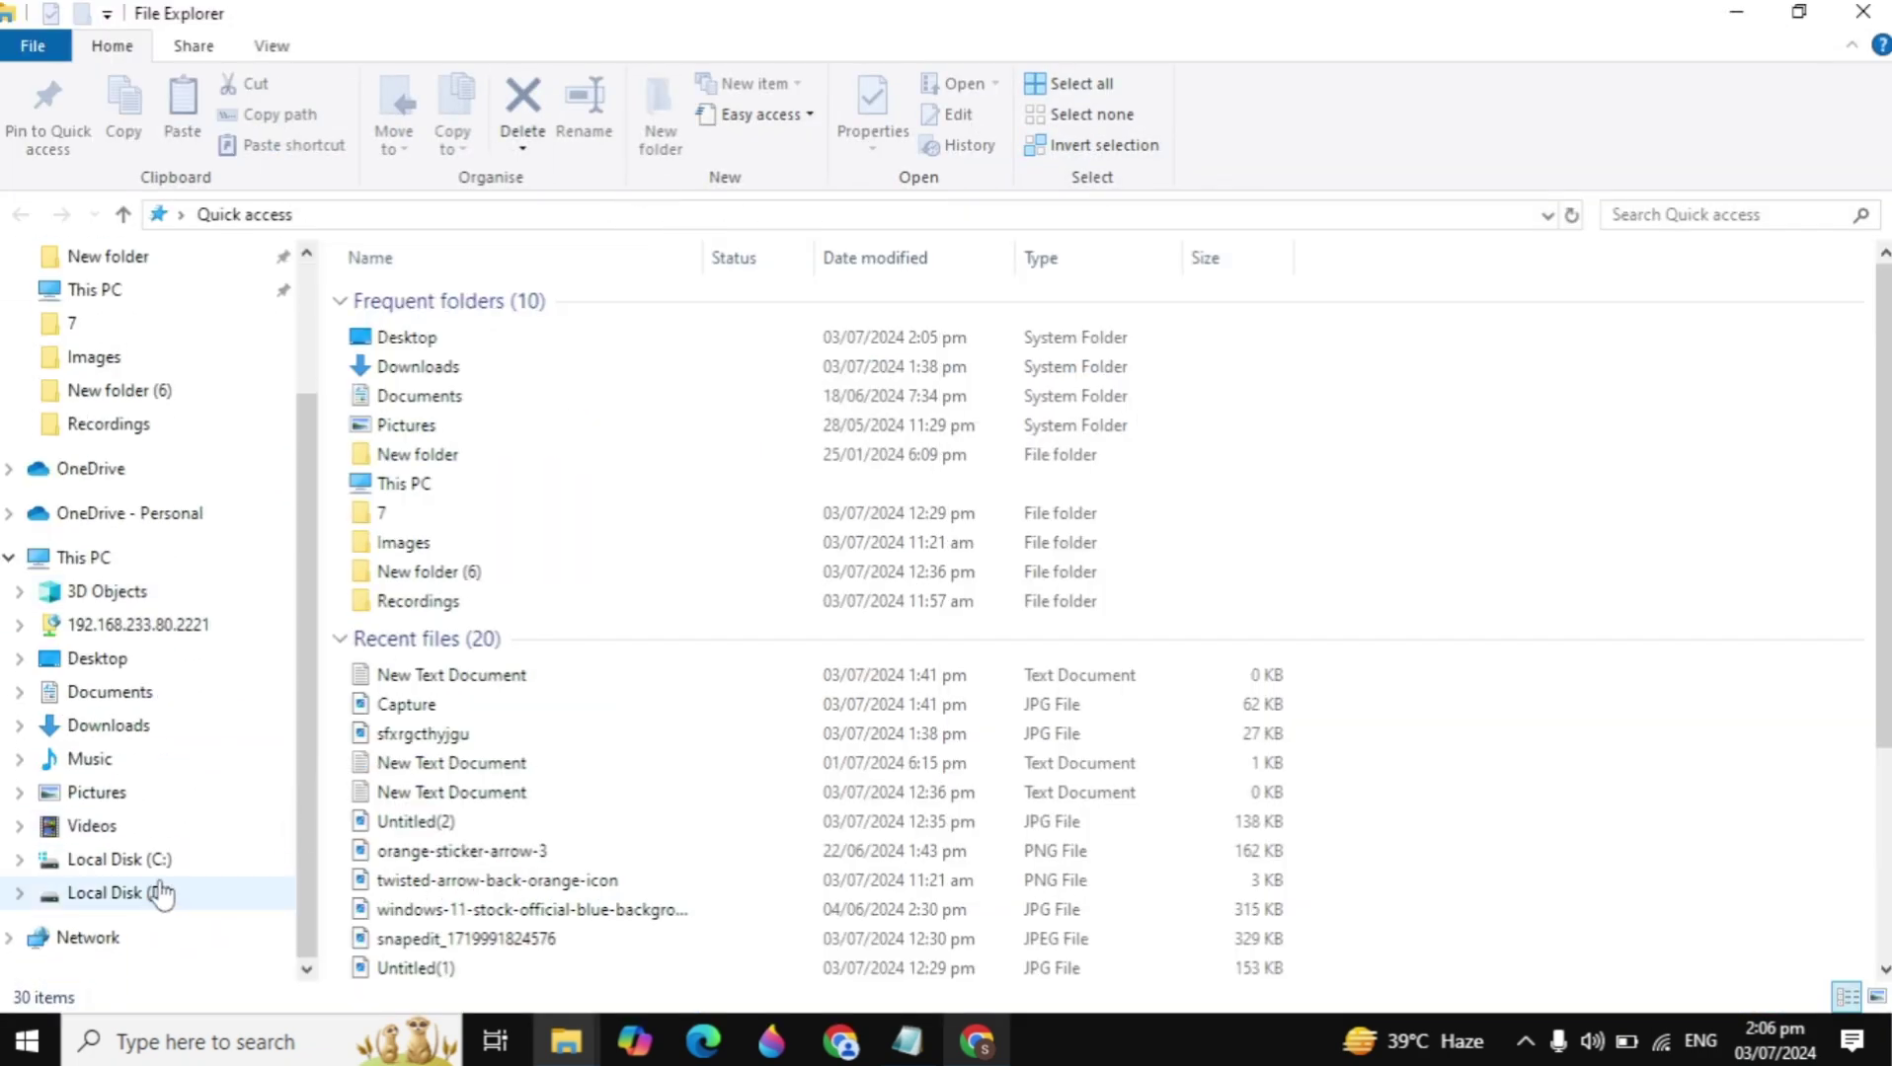
# Browse the second window to C:\Windows, then restore it down and move it right
pyautogui.click(119, 859)
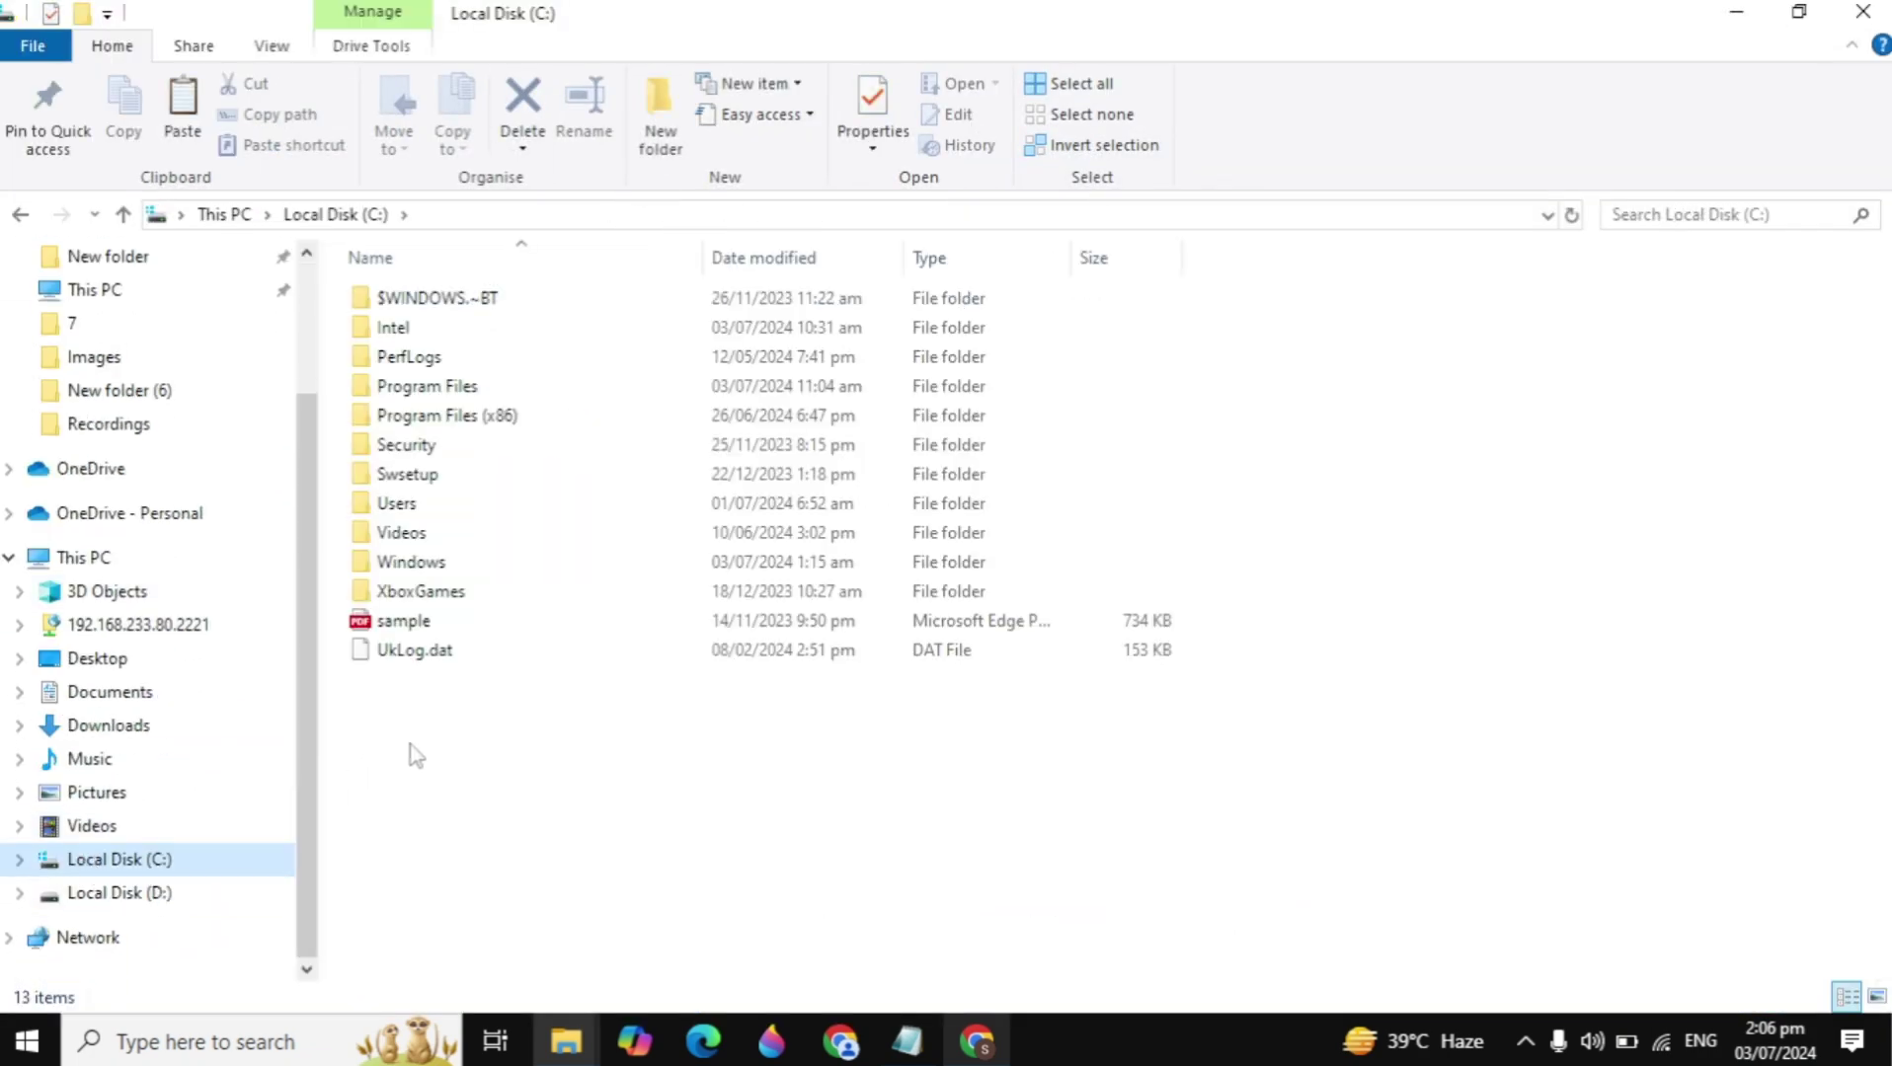
pyautogui.doubleClick(600, 568)
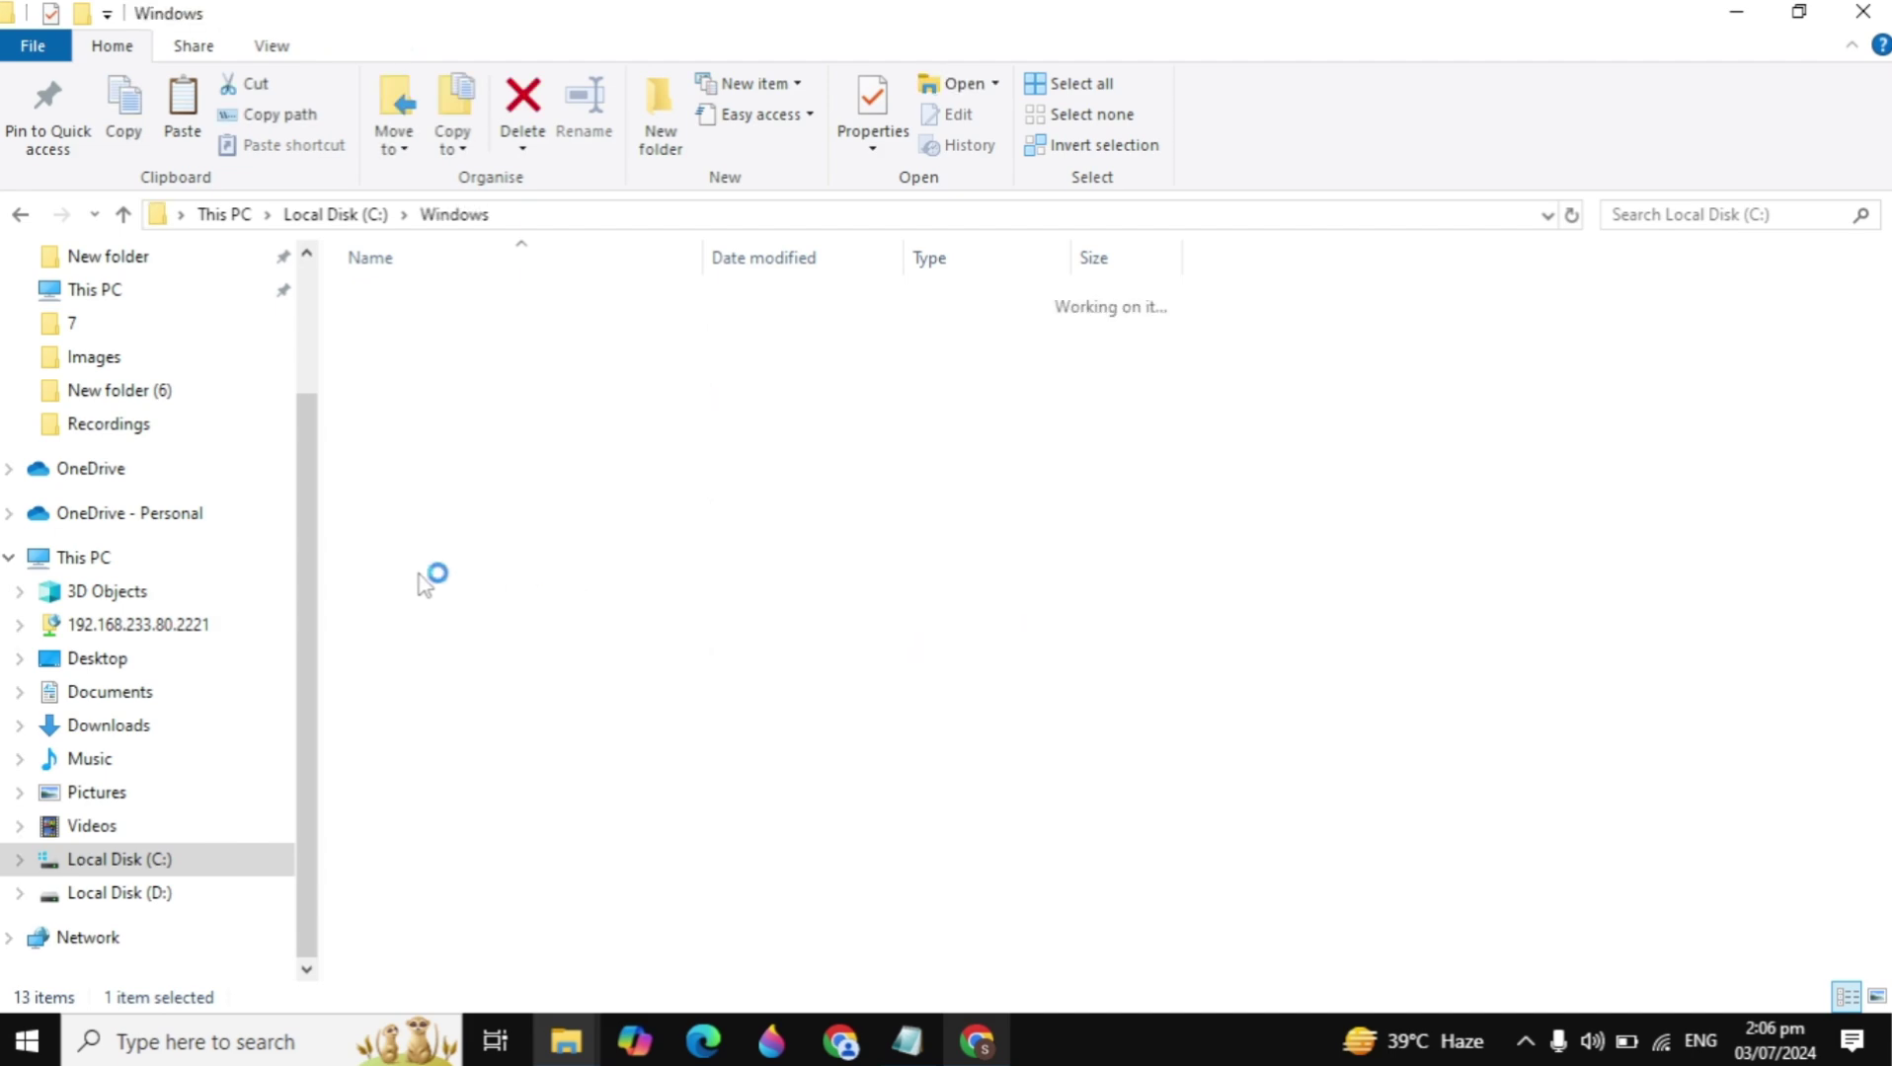
pyautogui.scroll(-17, 730, 637)
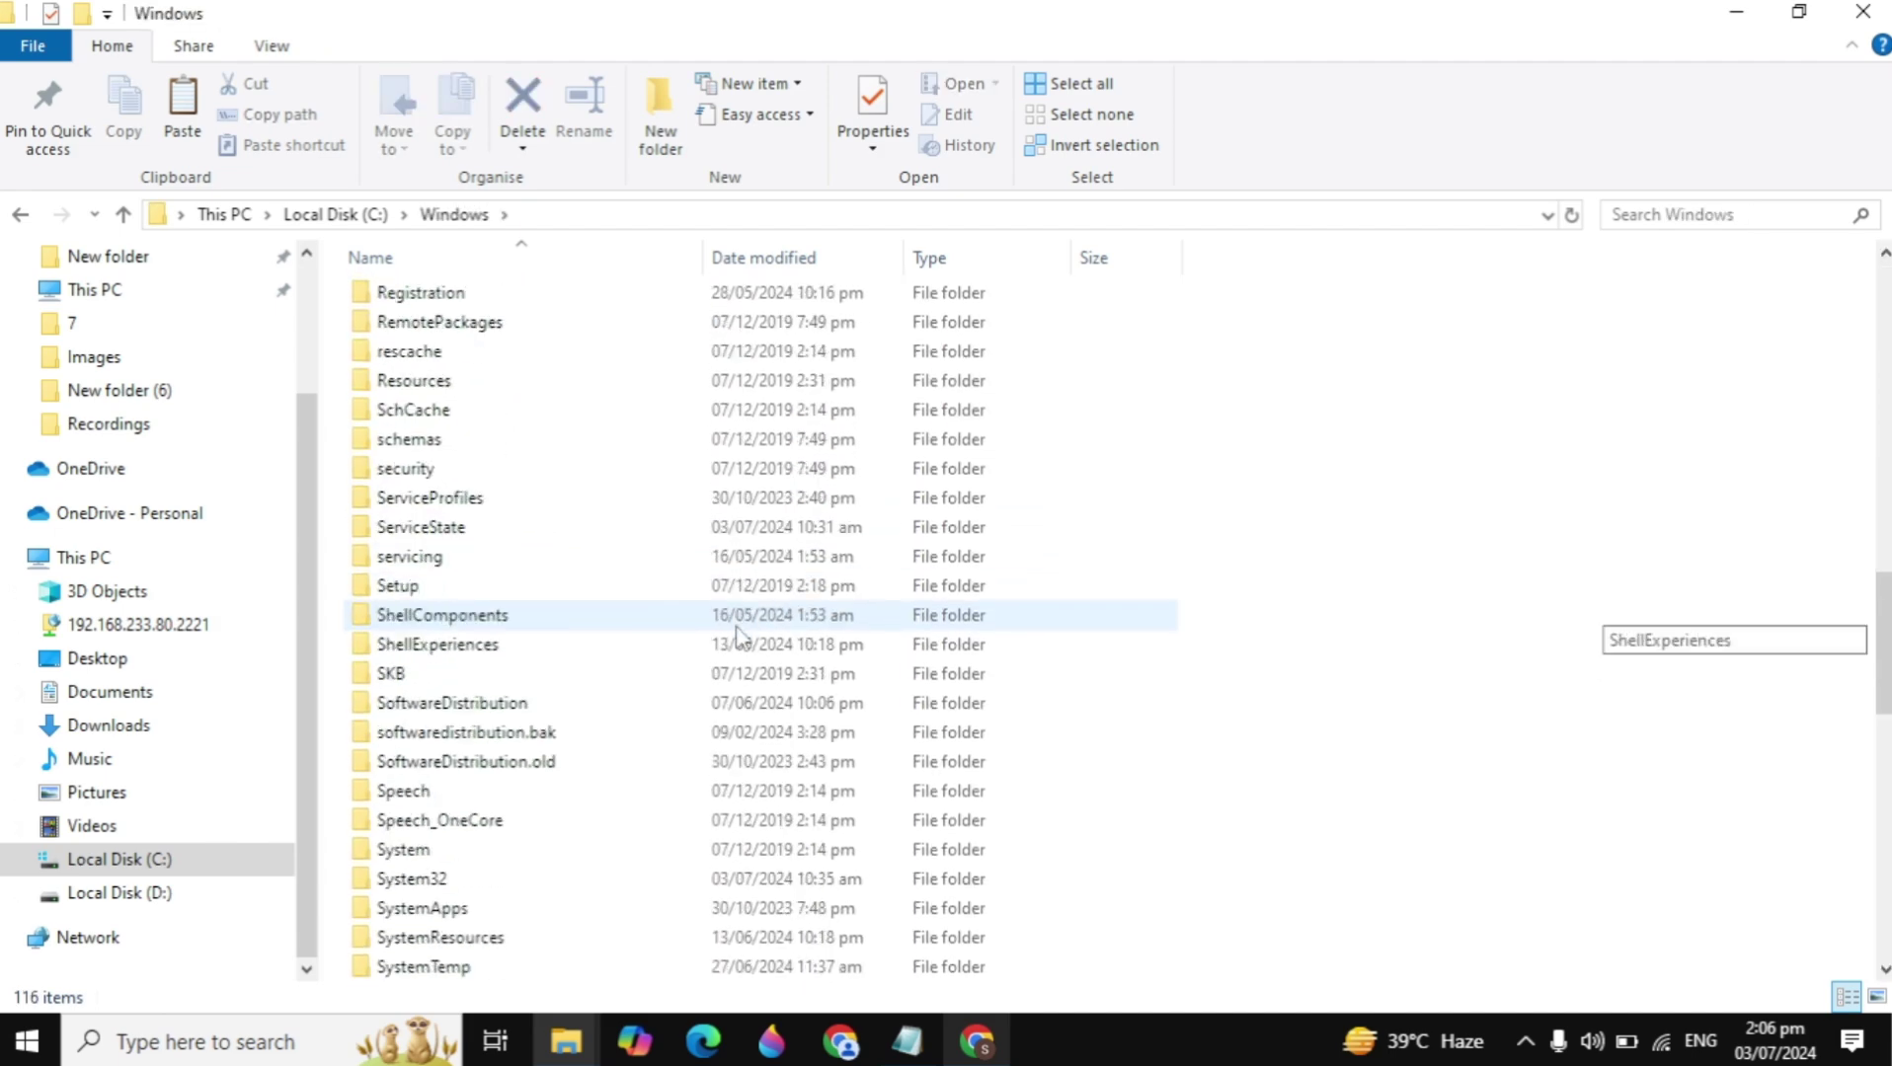
pyautogui.scroll(-4, 735, 629)
pyautogui.scroll(1, 736, 629)
pyautogui.click(738, 622)
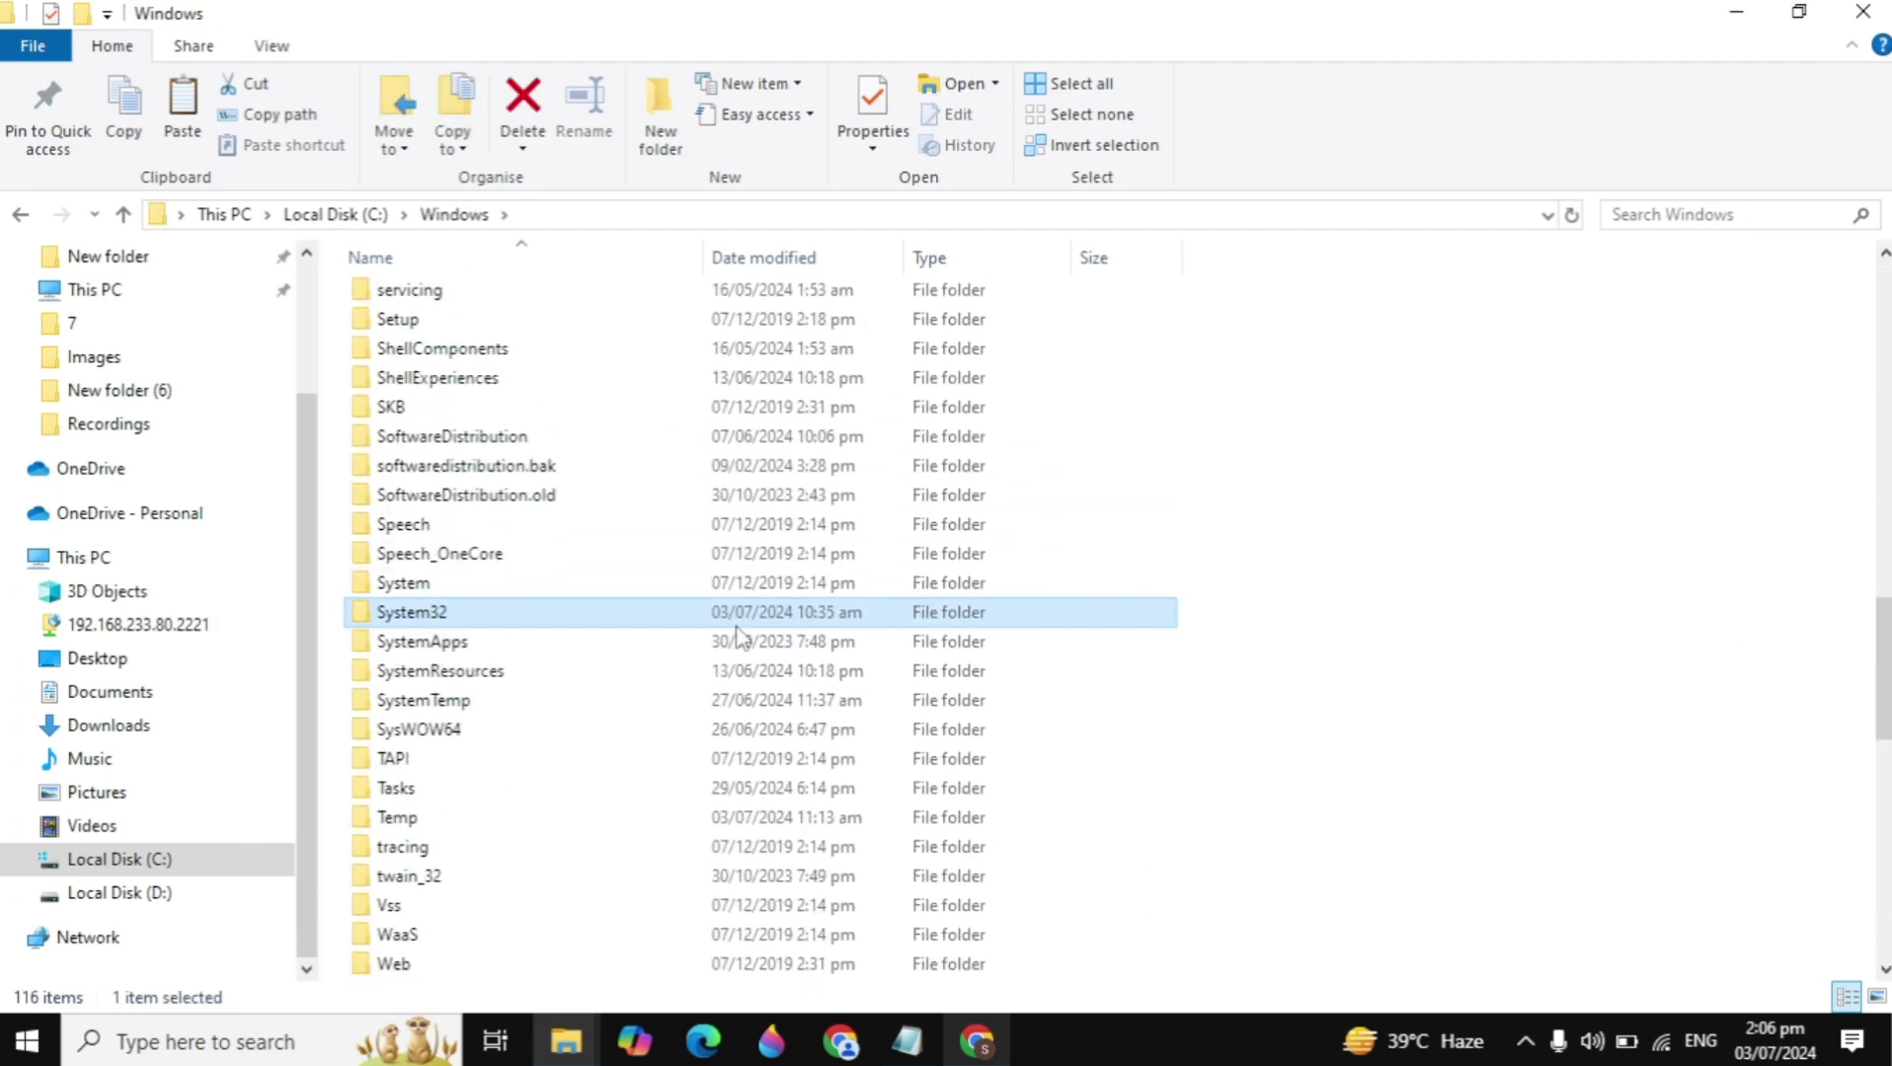
pyautogui.click(1798, 12)
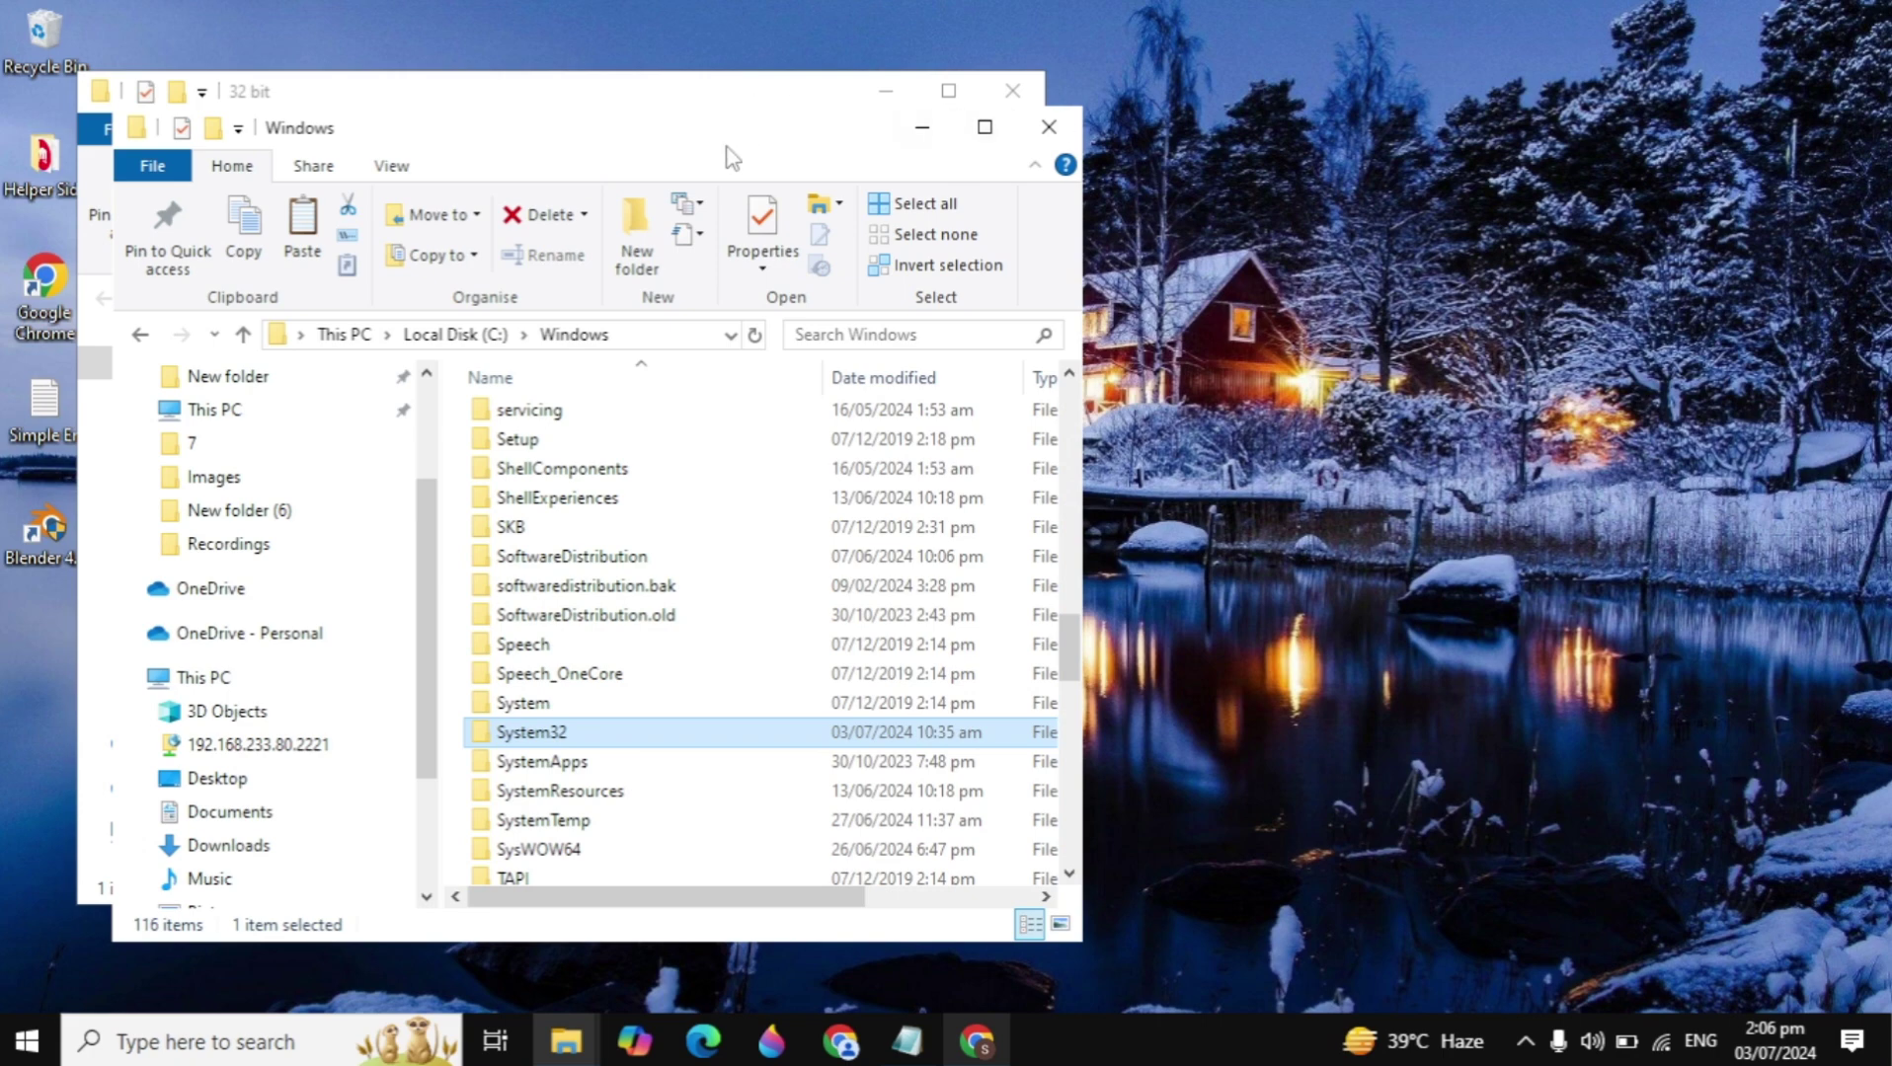
pyautogui.moveTo(731, 158); pyautogui.dragTo(1454, 168)
# Arrange the windows side by side, open System32 and drag msvcr110.dll into it
pyautogui.click(522, 390)
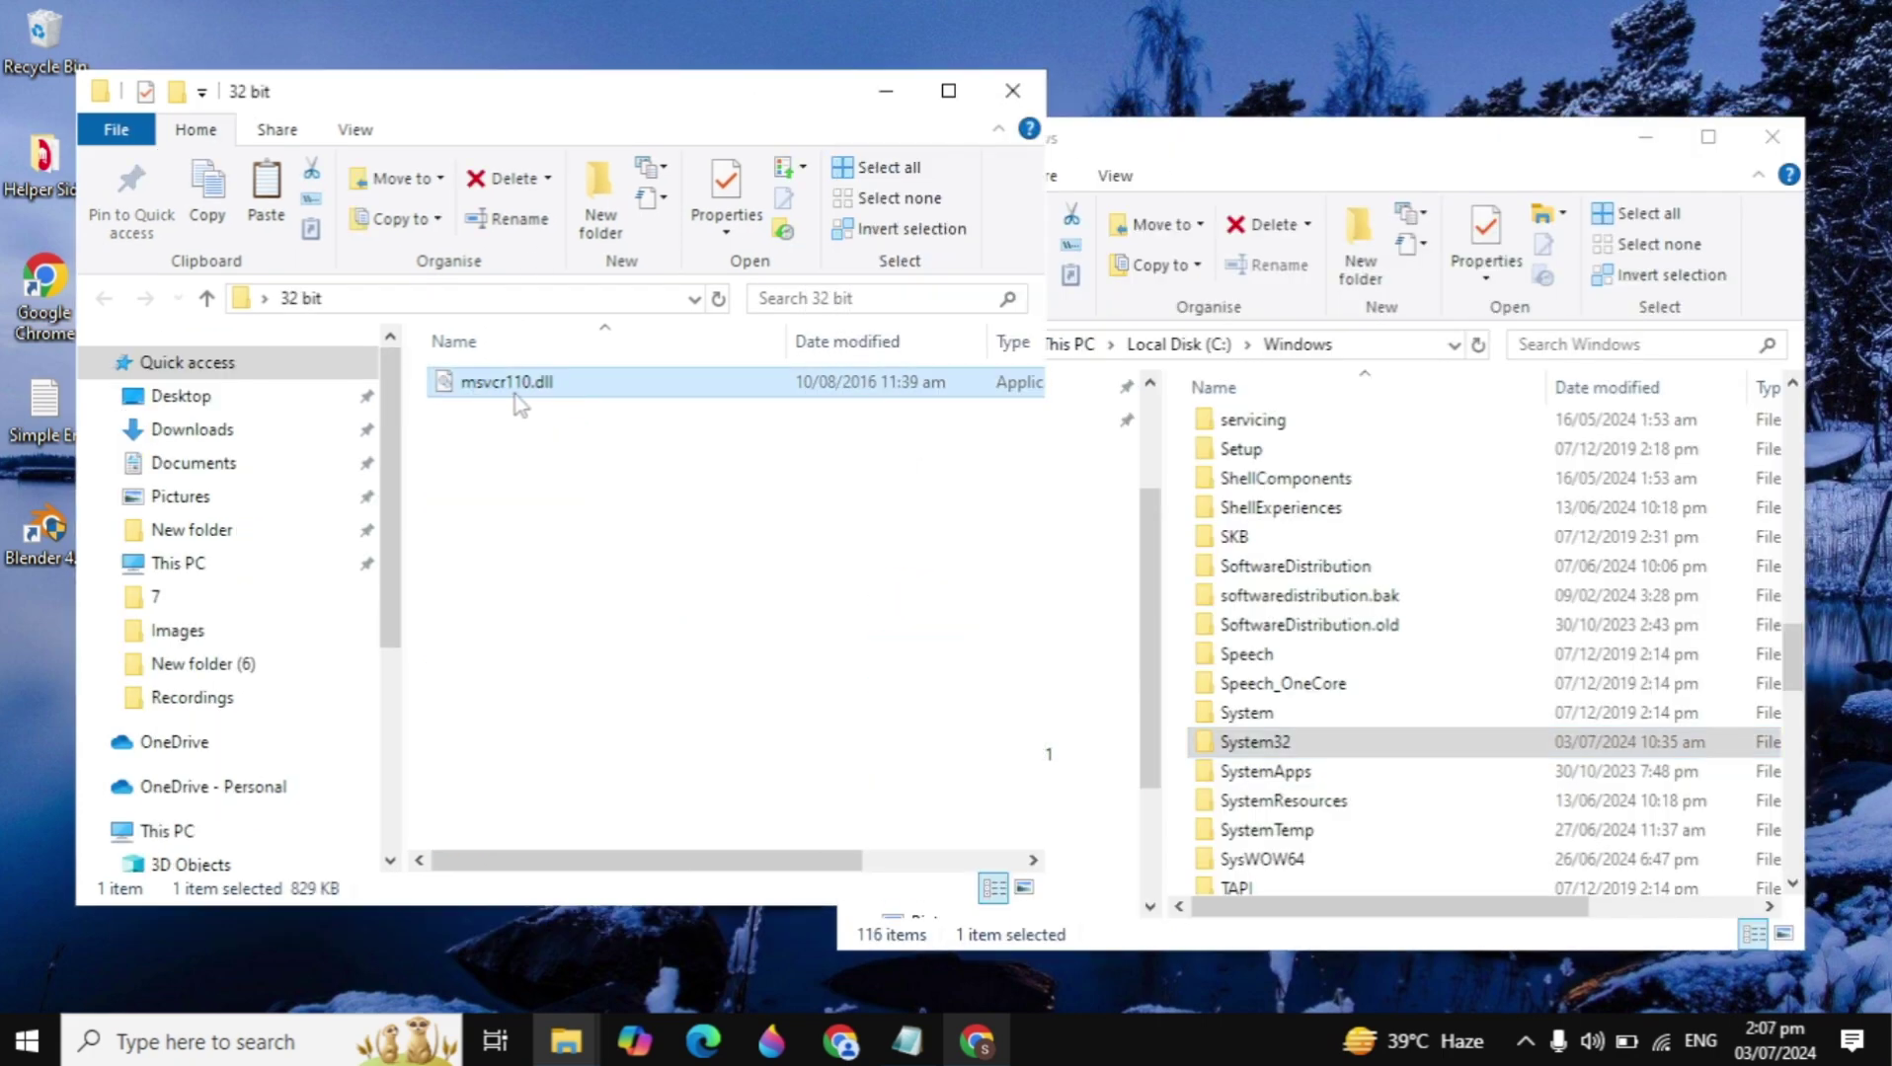
pyautogui.moveTo(513, 405); pyautogui.dragTo(625, 388)
pyautogui.click(1428, 753)
pyautogui.doubleClick(1429, 753)
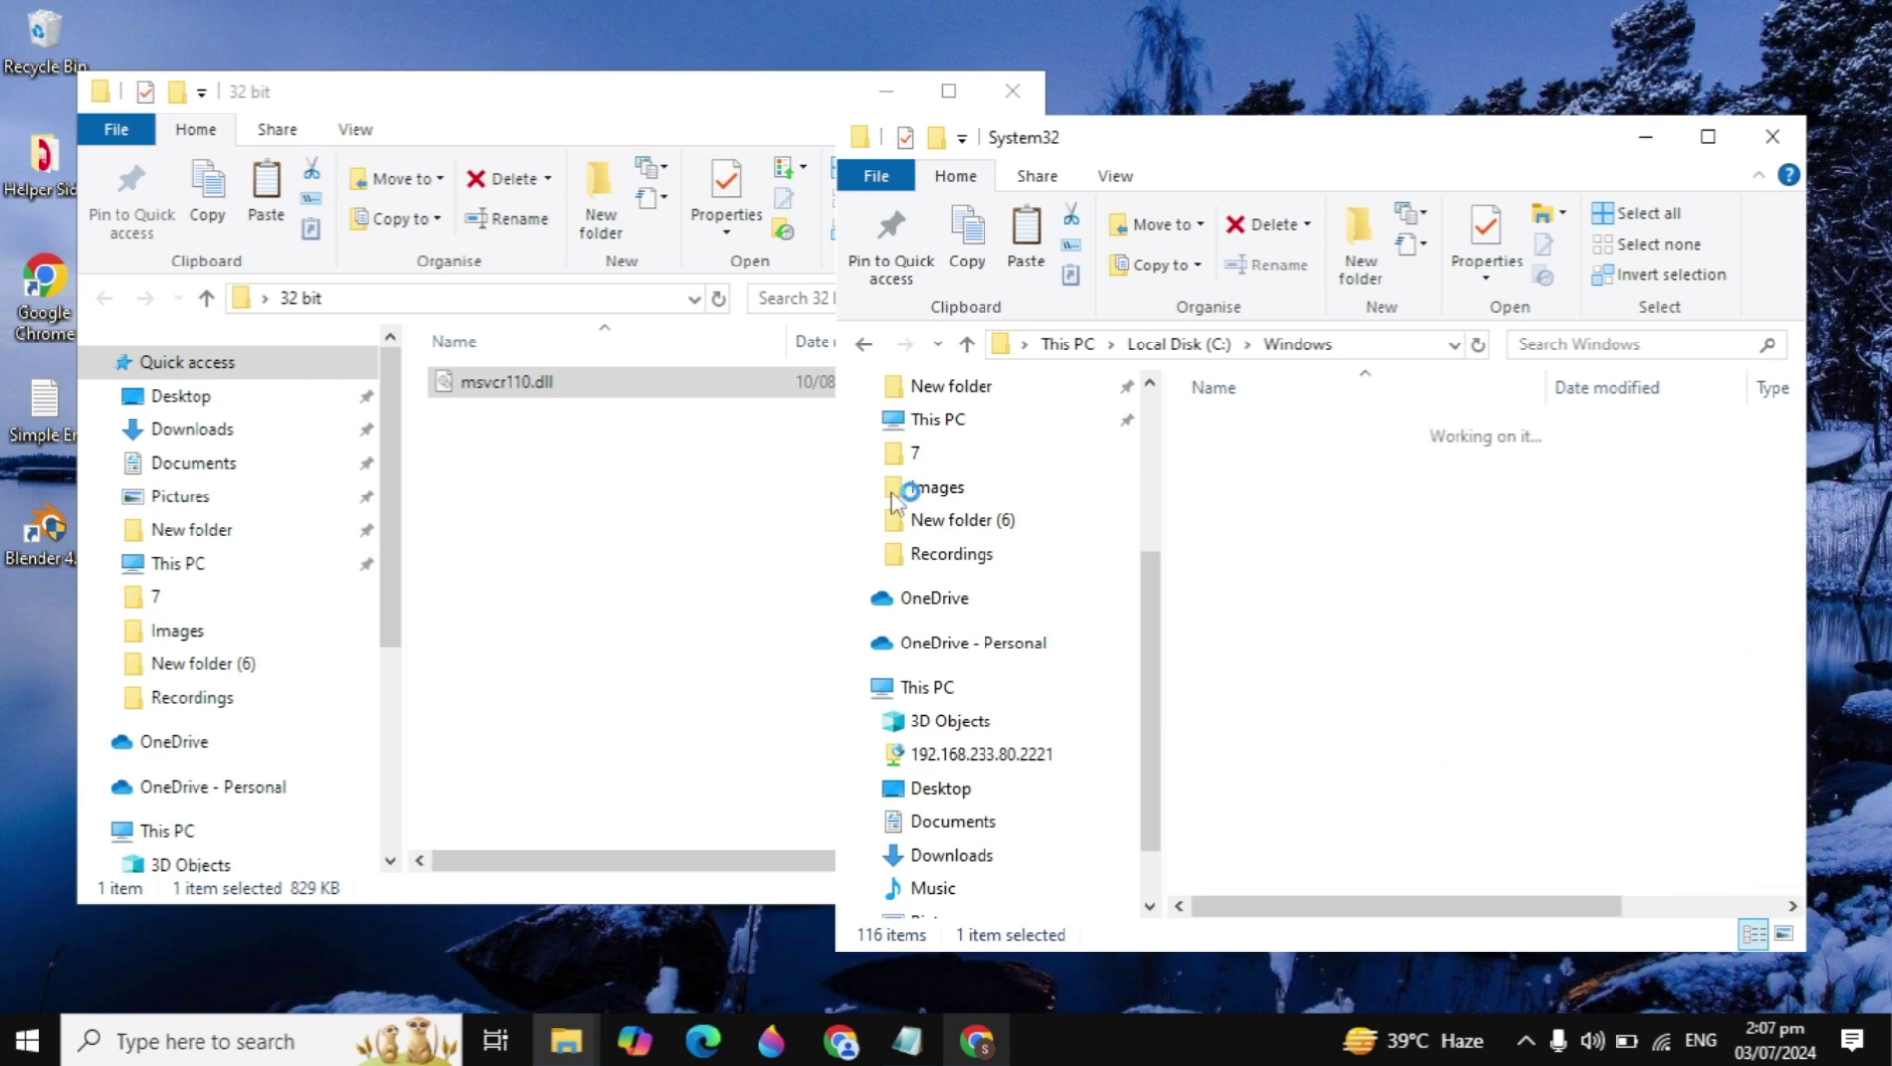
pyautogui.moveTo(1271, 165); pyautogui.dragTo(1299, 193)
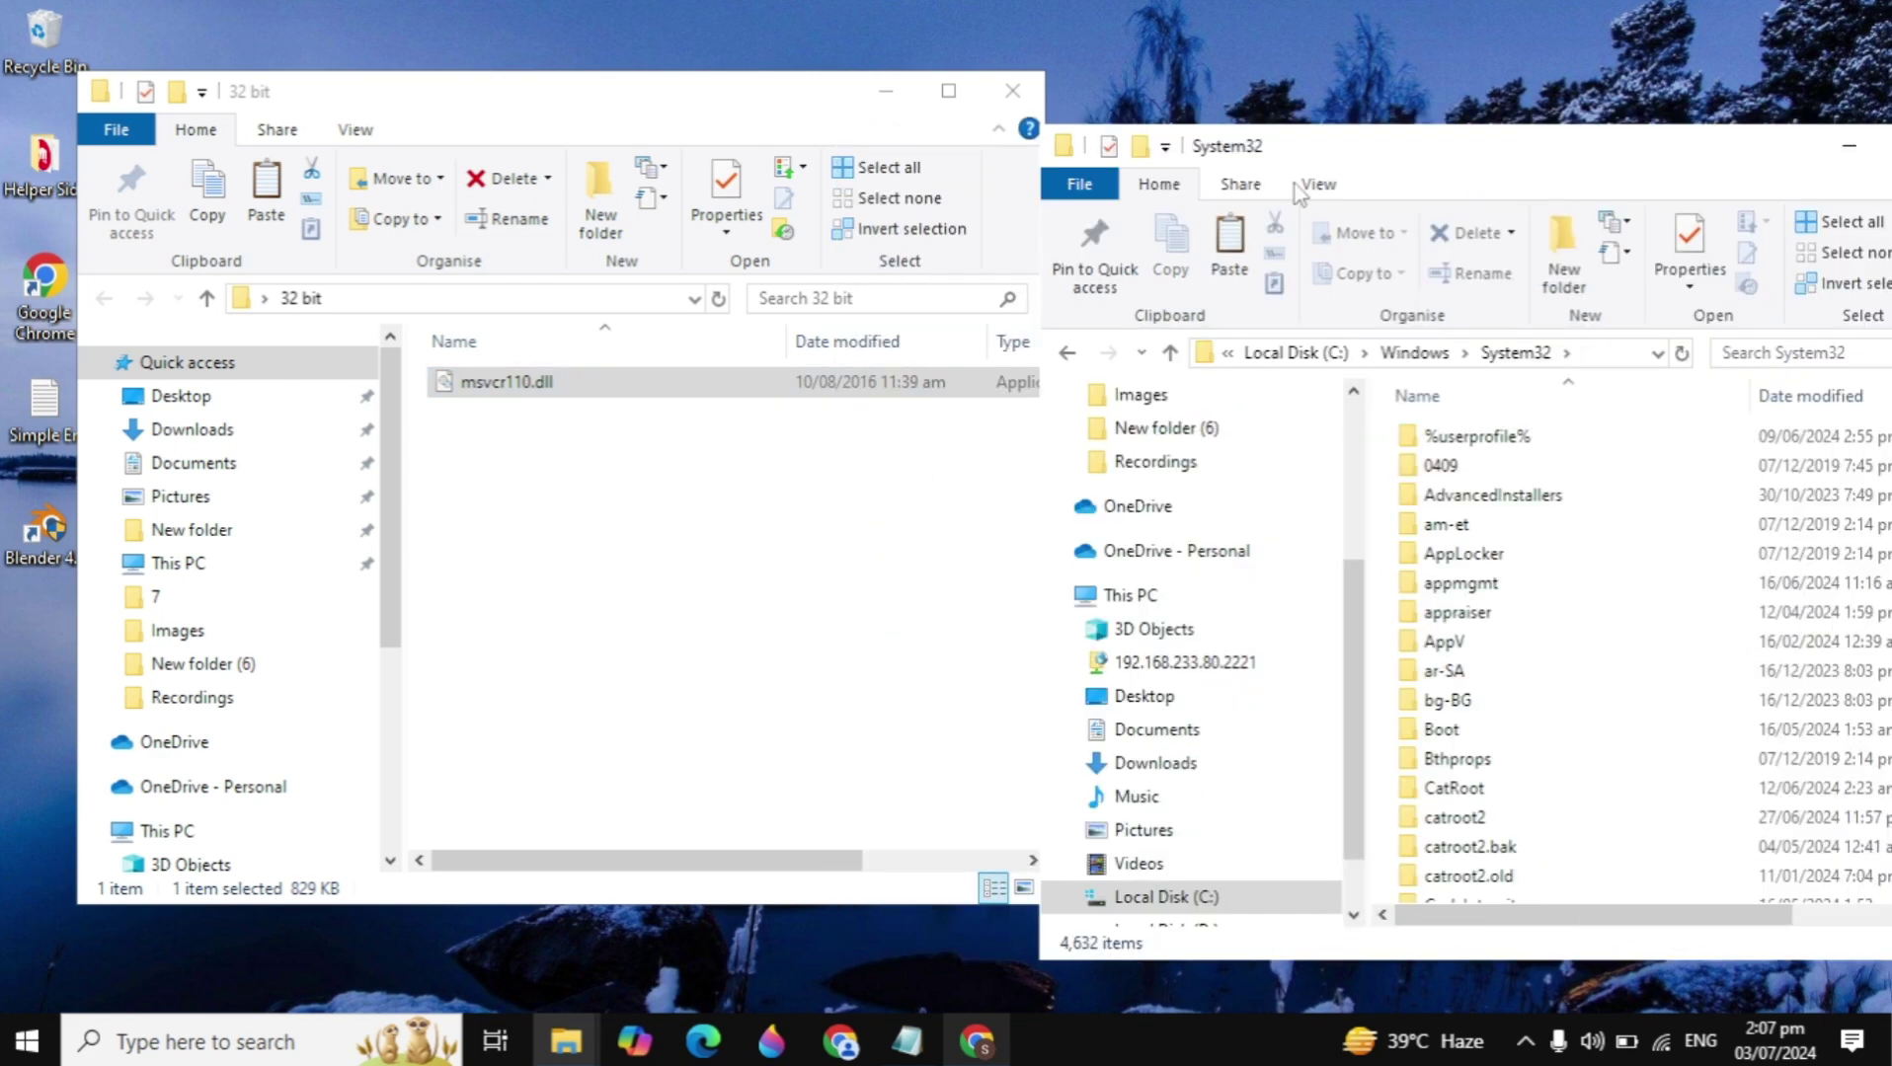
pyautogui.moveTo(507, 376); pyautogui.dragTo(702, 419)
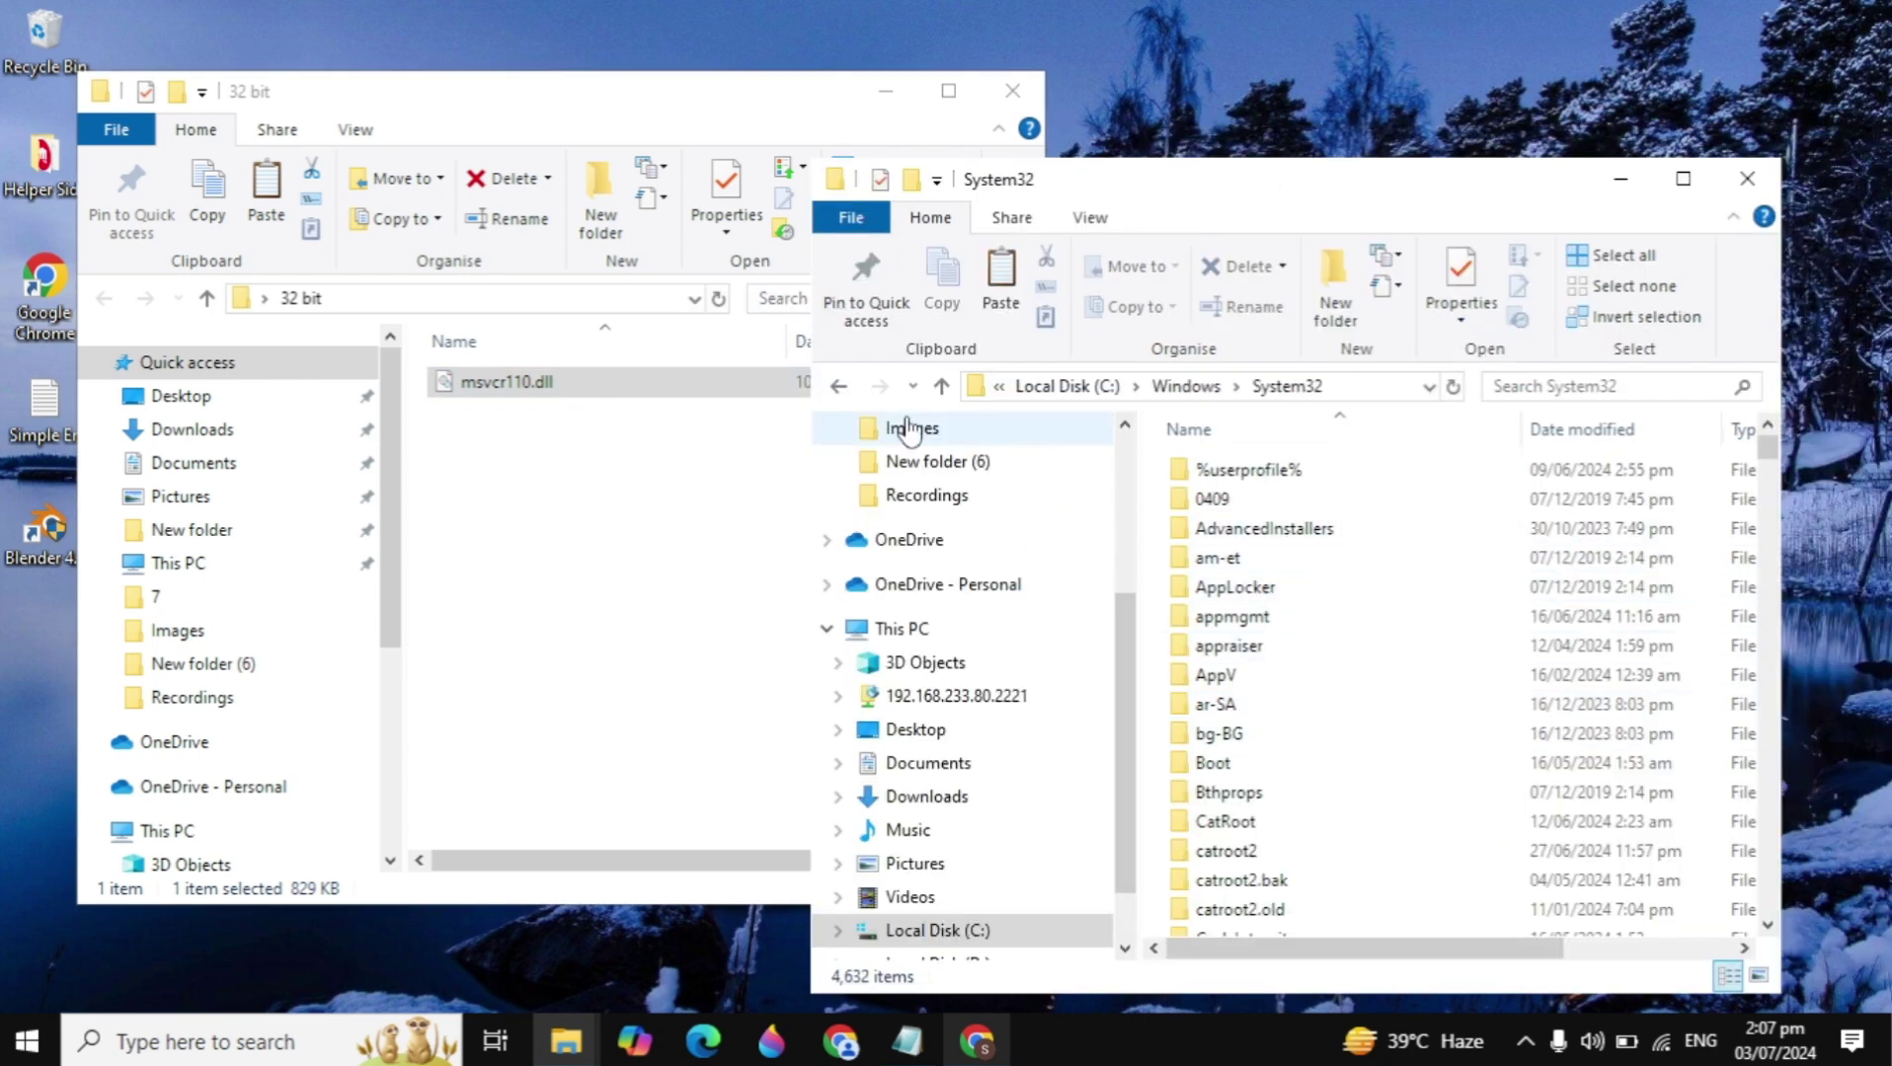
# Go back to C:\Windows, open SysWOW64 and drag msvcr110.dll into it
pyautogui.click(841, 387)
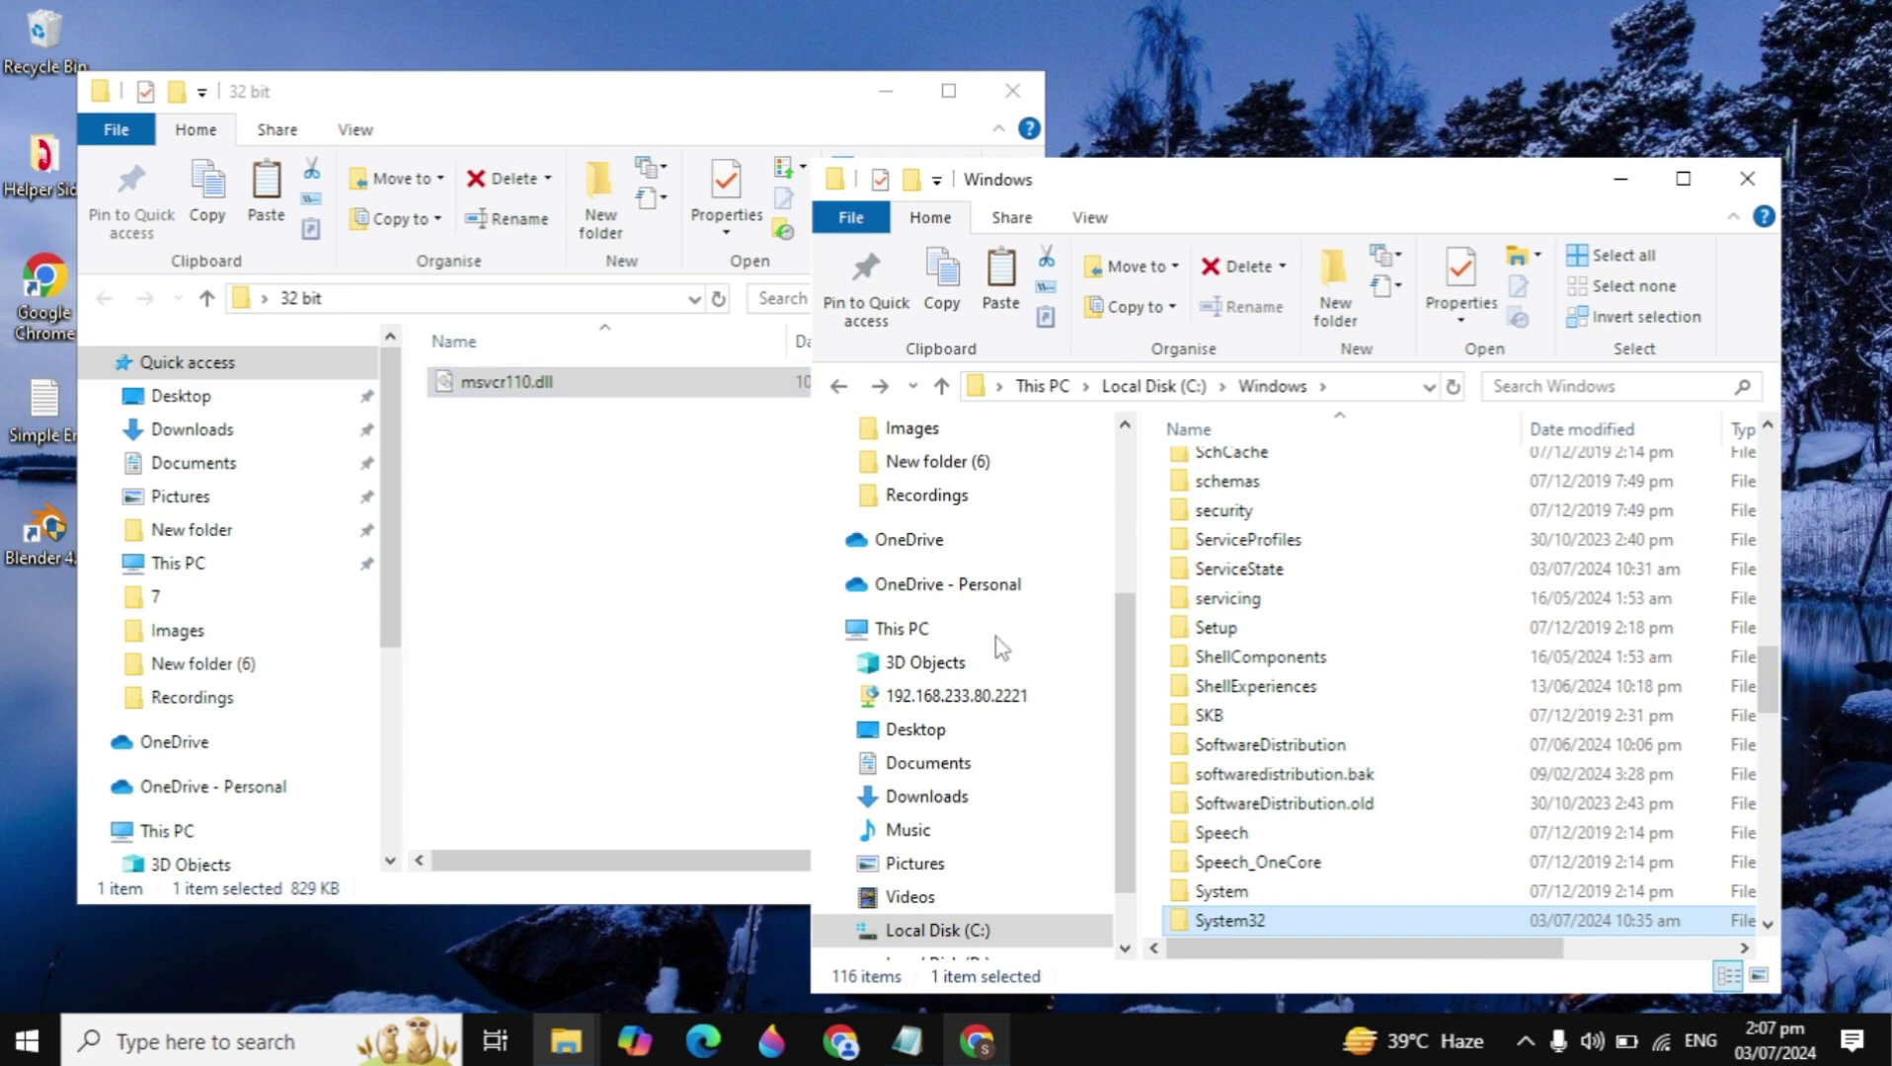
pyautogui.scroll(-2, 1271, 790)
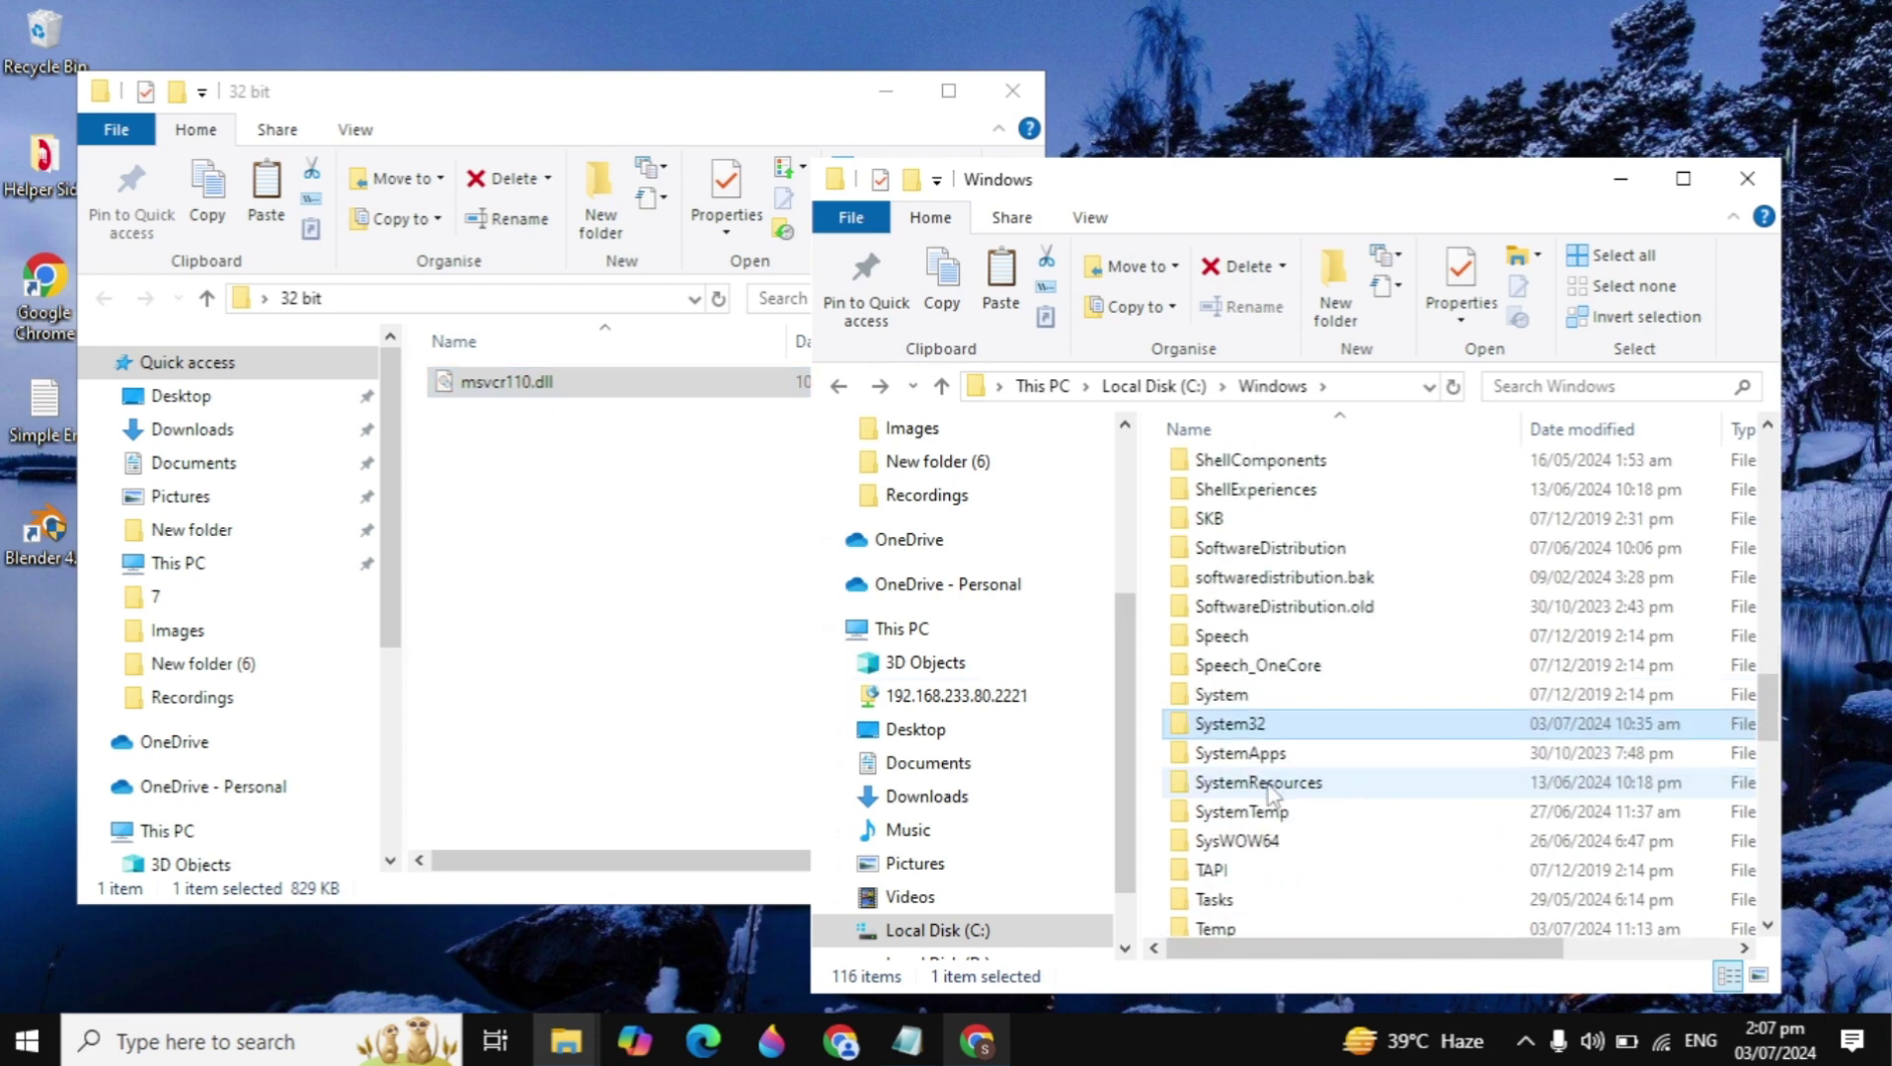
pyautogui.doubleClick(1237, 845)
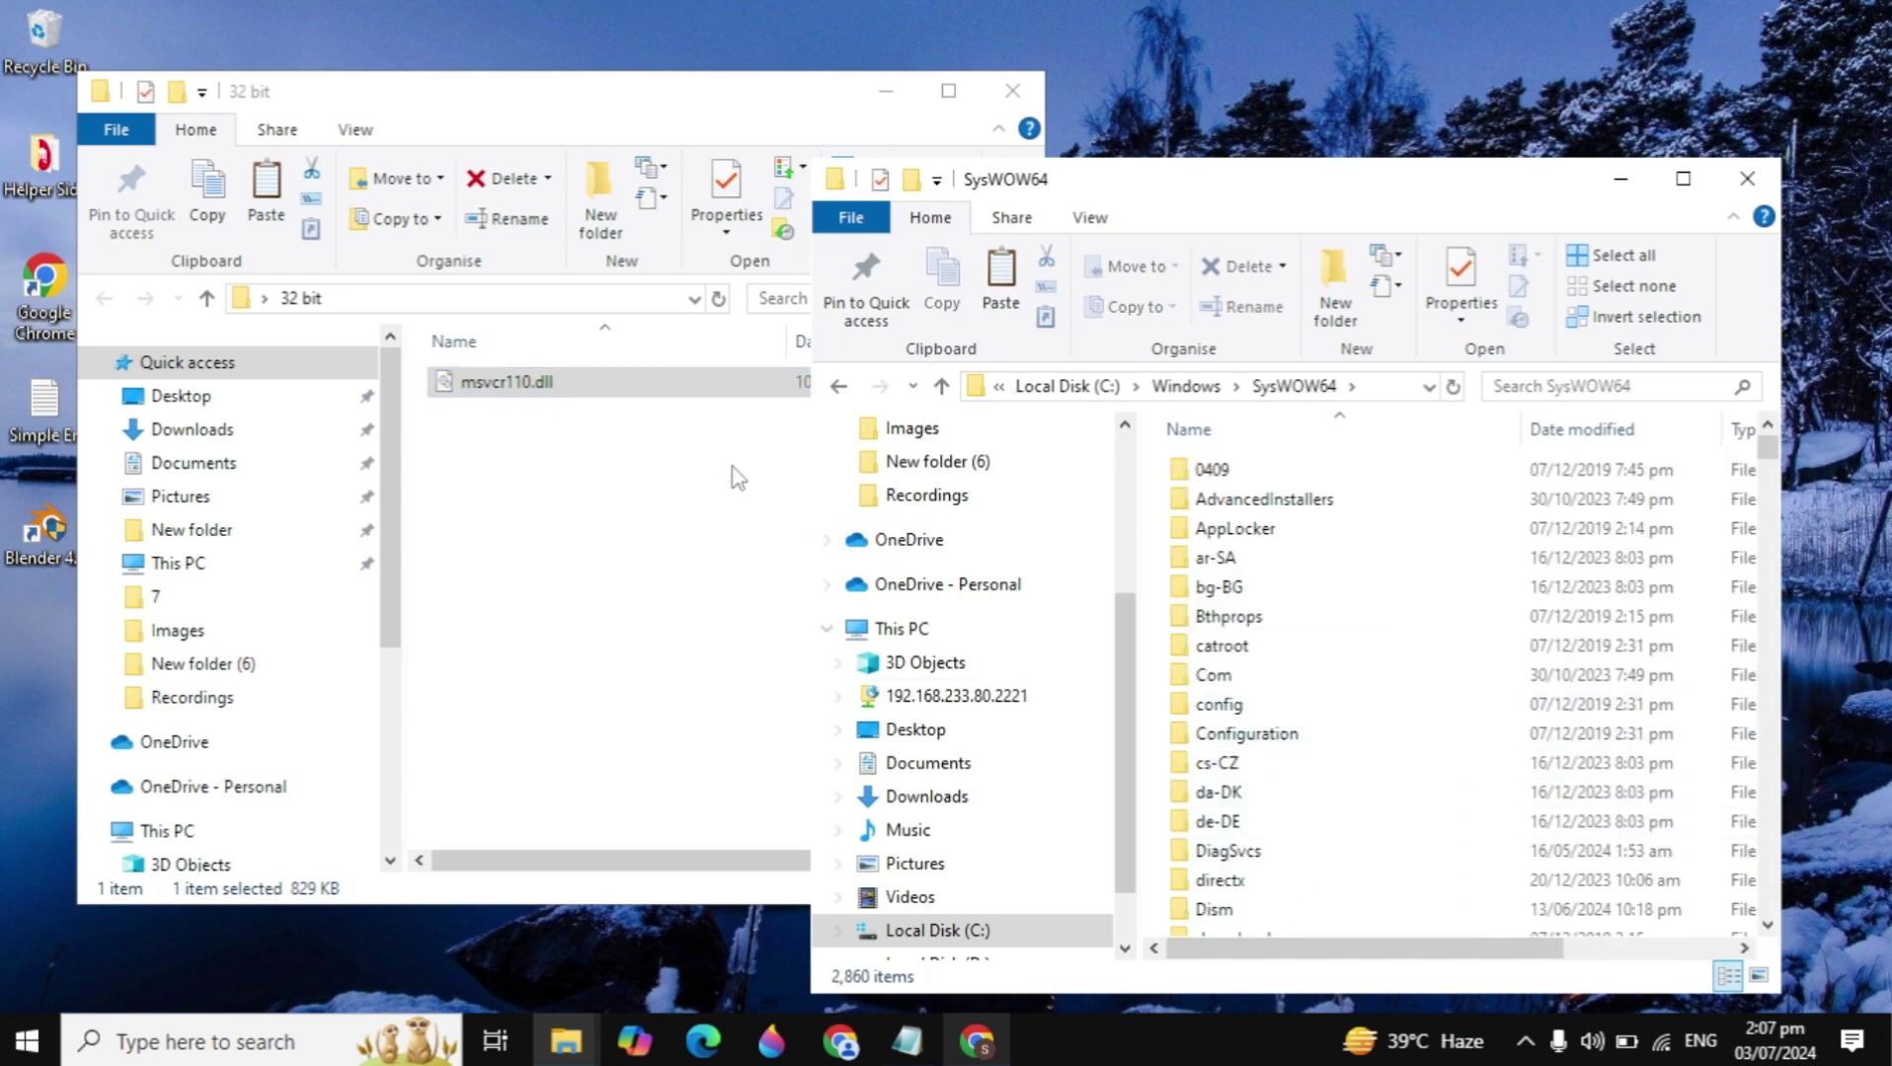
pyautogui.moveTo(485, 393)
pyautogui.mouseDown()
pyautogui.moveTo(1318, 701)
pyautogui.moveTo(518, 387)
pyautogui.mouseUp()
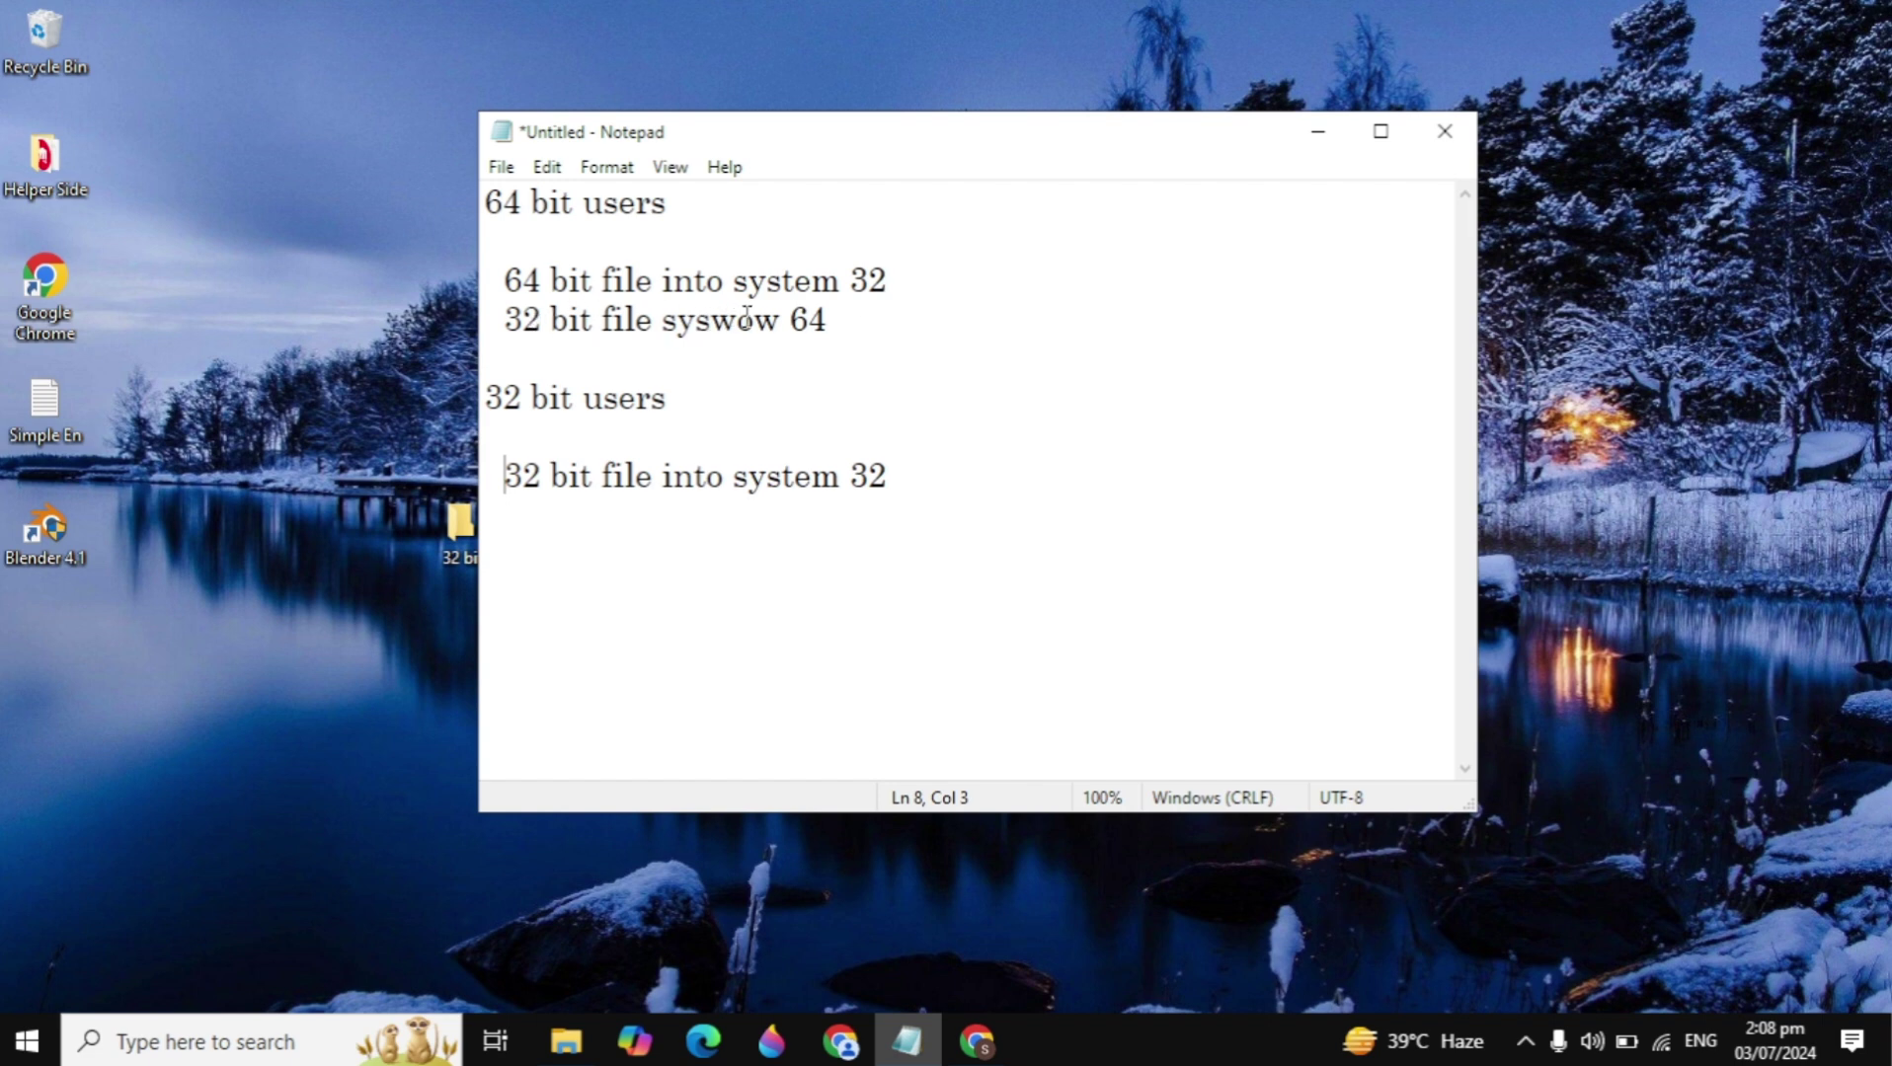
# Check the SysWOW64 line in the Notepad notes, minimize Notepad, and show the Start menu power options
pyautogui.click(867, 323)
pyautogui.click(1318, 131)
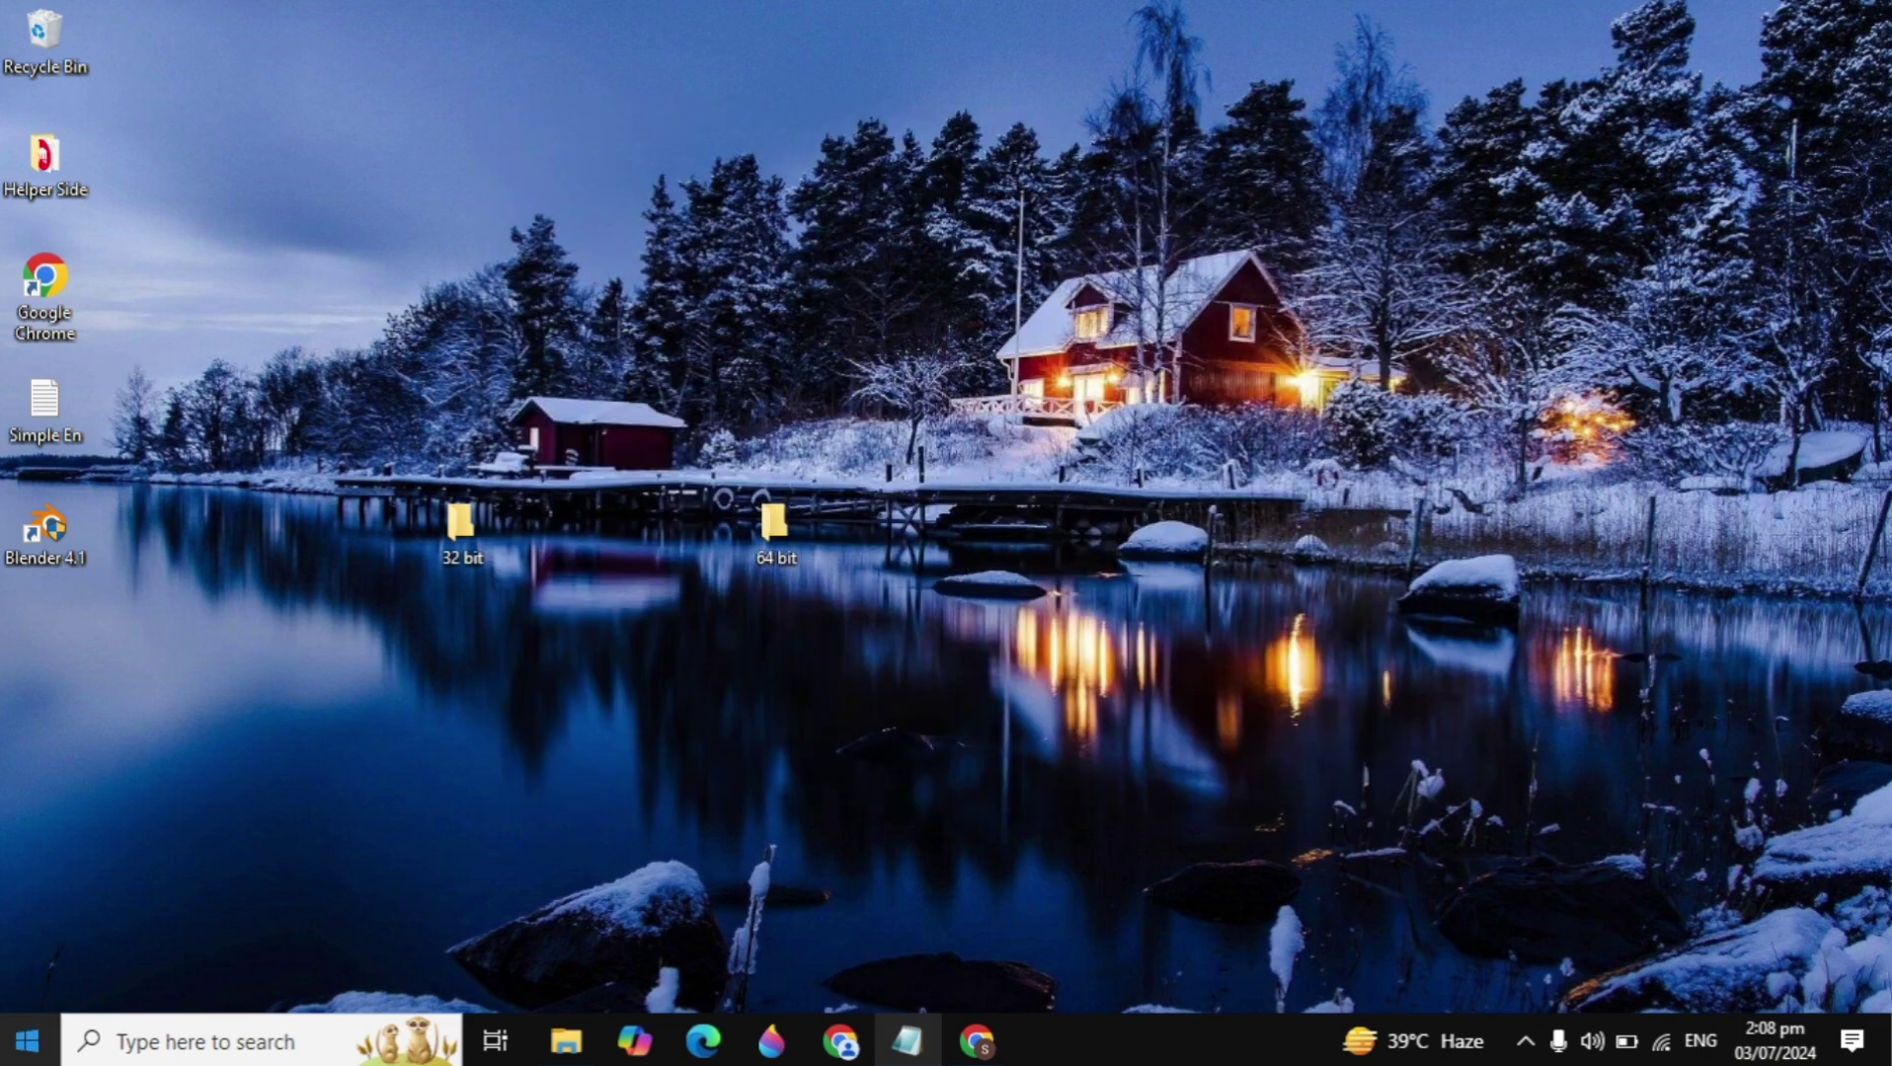
pyautogui.click(26, 1039)
pyautogui.click(31, 976)
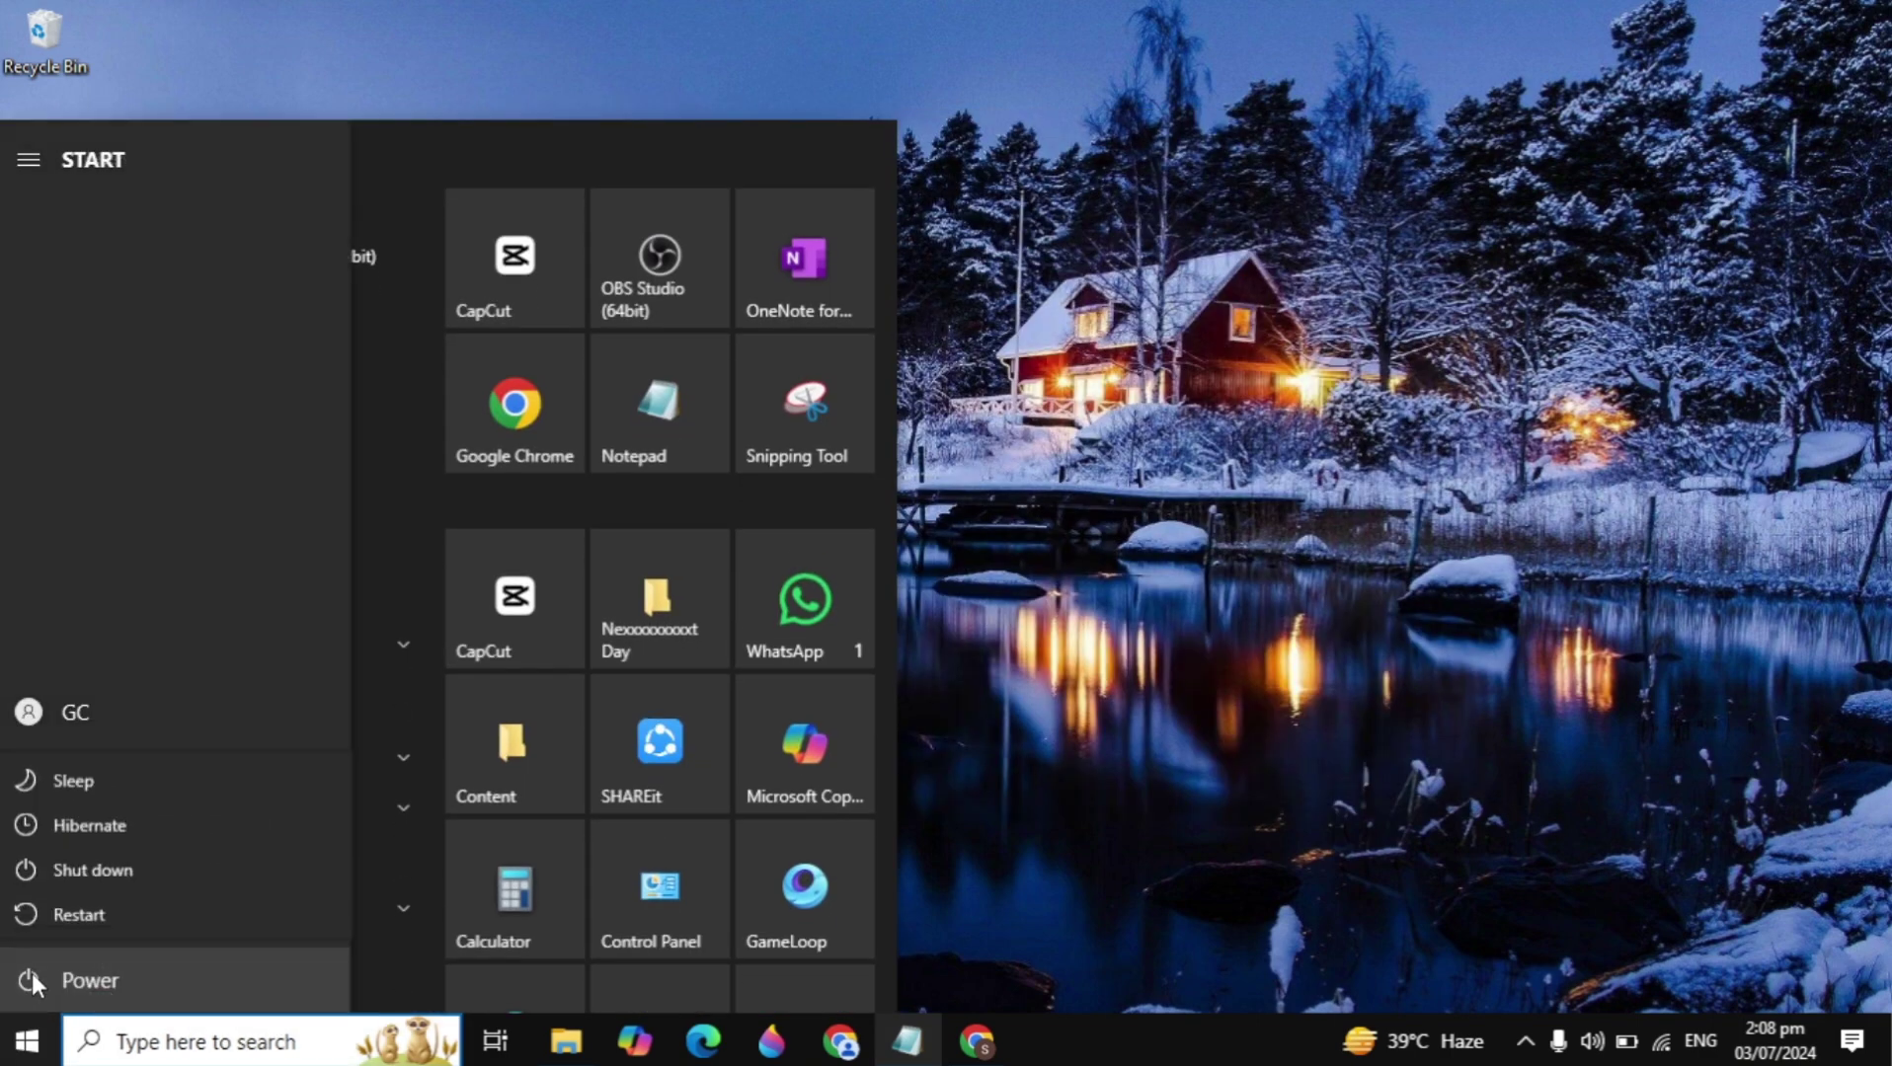